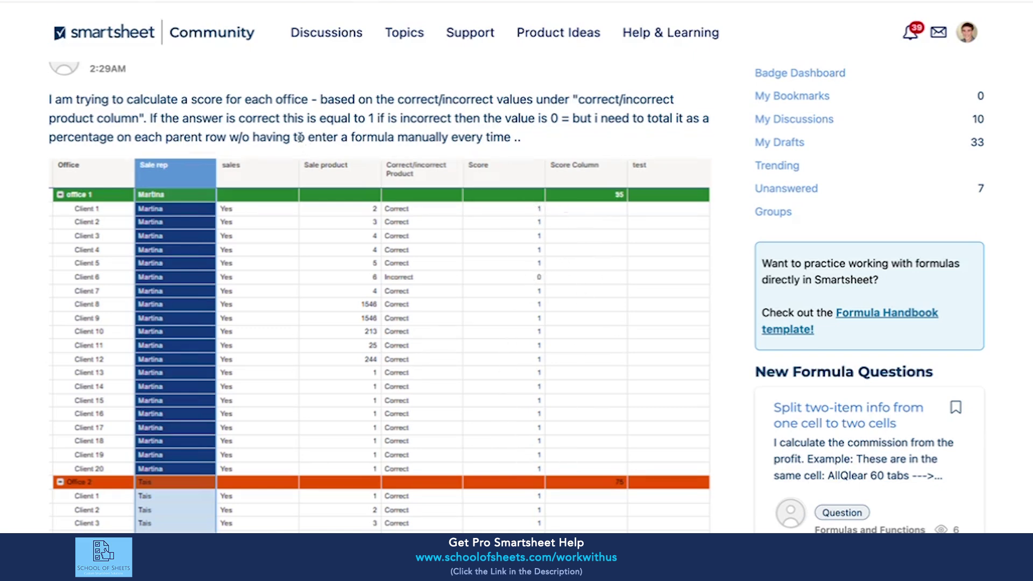
- Read the community post's request to total each office's score as a percentage on its parent row
{"action": "left_click_drag", "start_coordinate": [307, 138], "coordinate": [510, 138]}
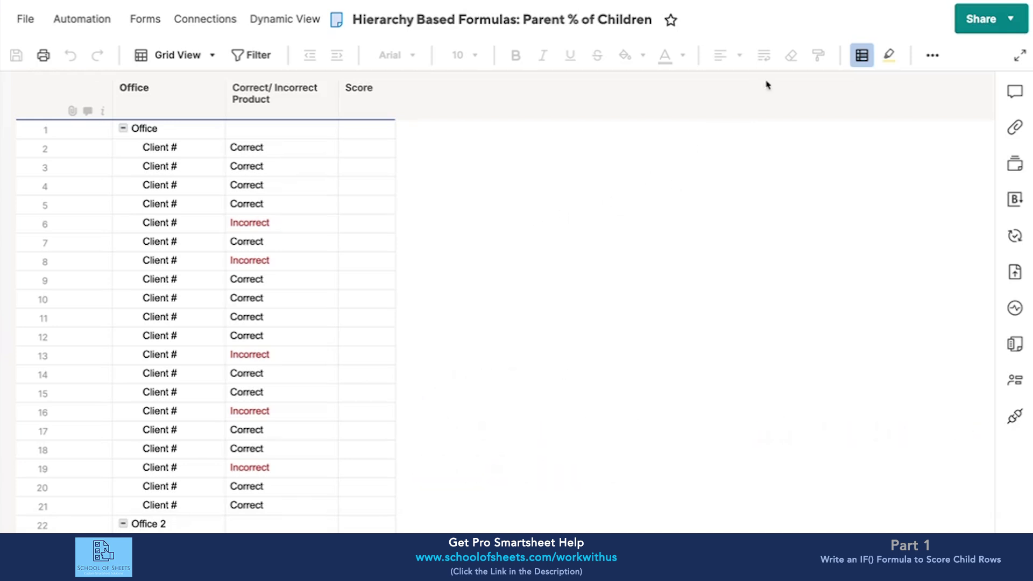
- Examine the sheet's conditional formatting rule for the Correct/ Incorrect Product column without changing it
{"action": "left_click", "coordinate": [862, 55]}
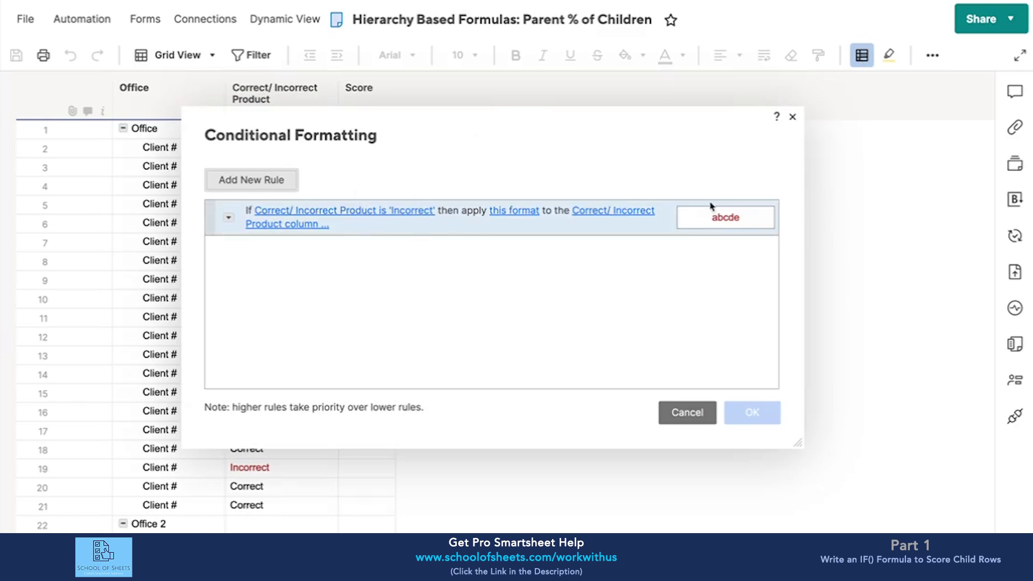
{"action": "left_click", "coordinate": [793, 117]}
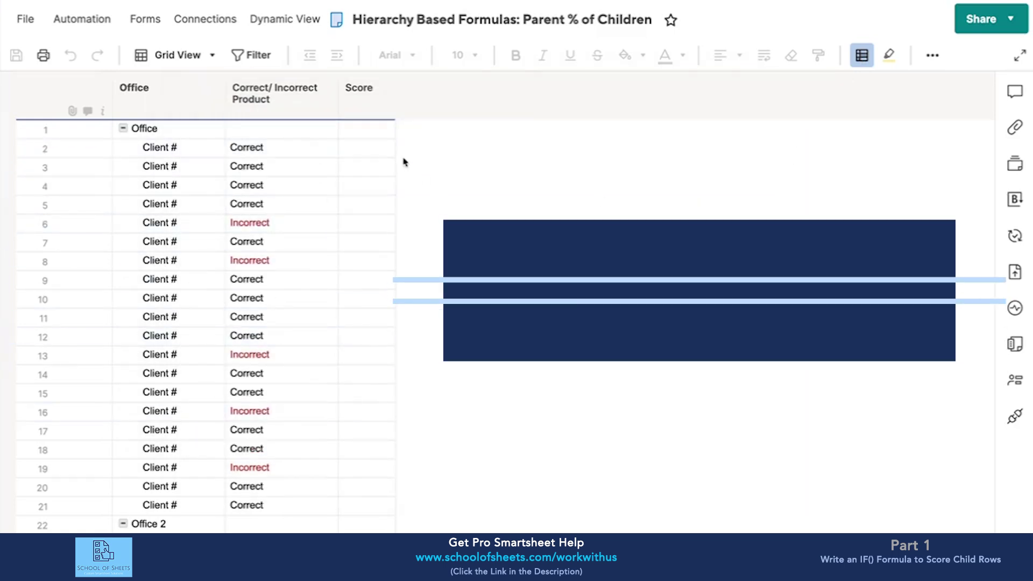
{"action": "left_click", "coordinate": [393, 108]}
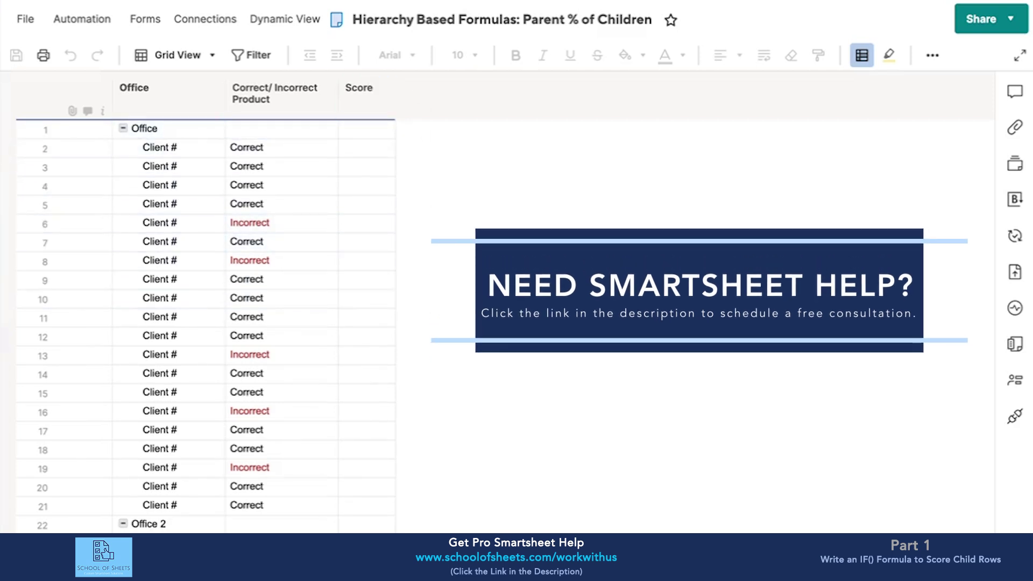
{"action": "left_click", "coordinate": [366, 148]}
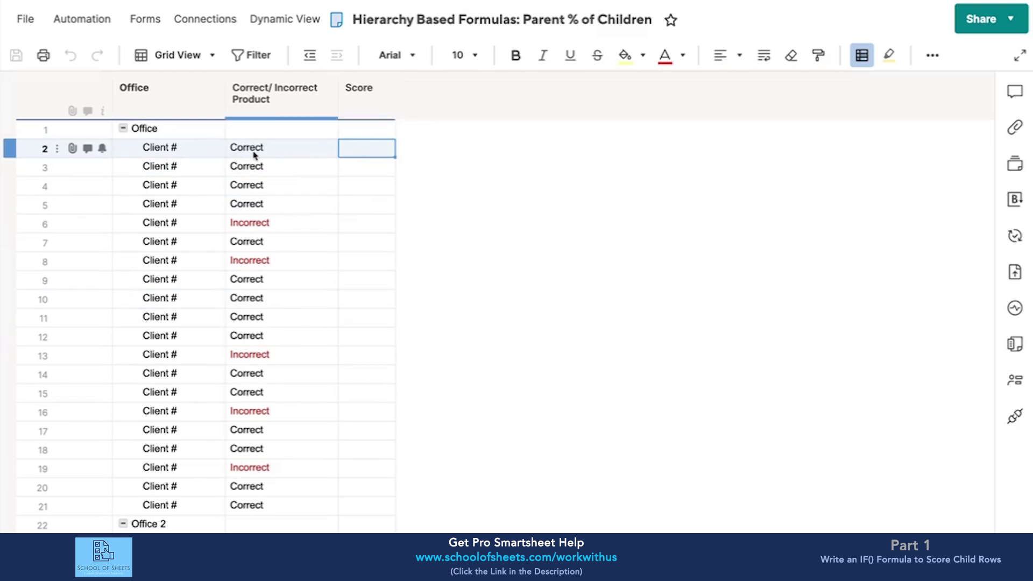
{"action": "type", "text": "="}
{"action": "type", "text": "IF("}
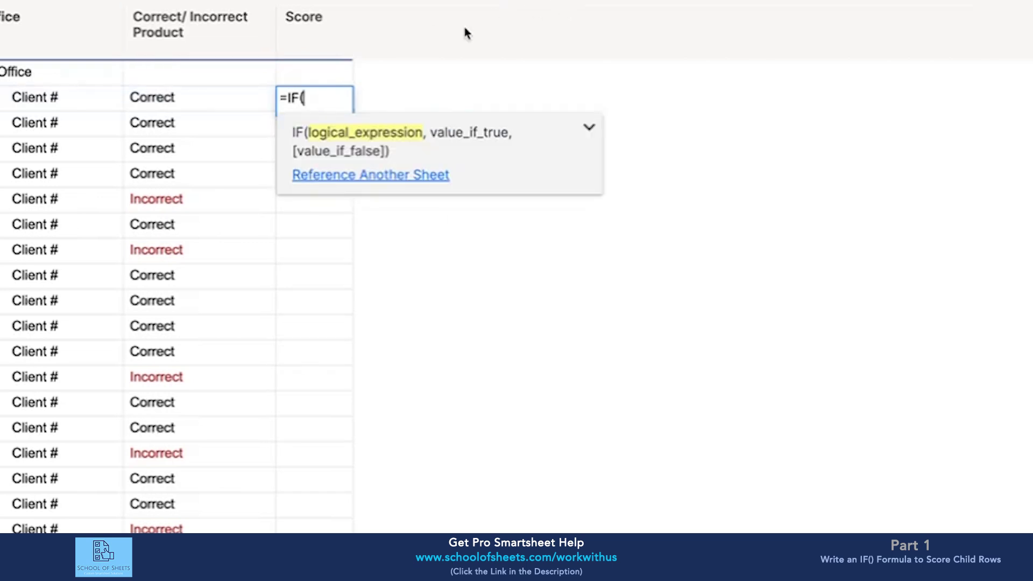
{"action": "left_click", "coordinate": [185, 102]}
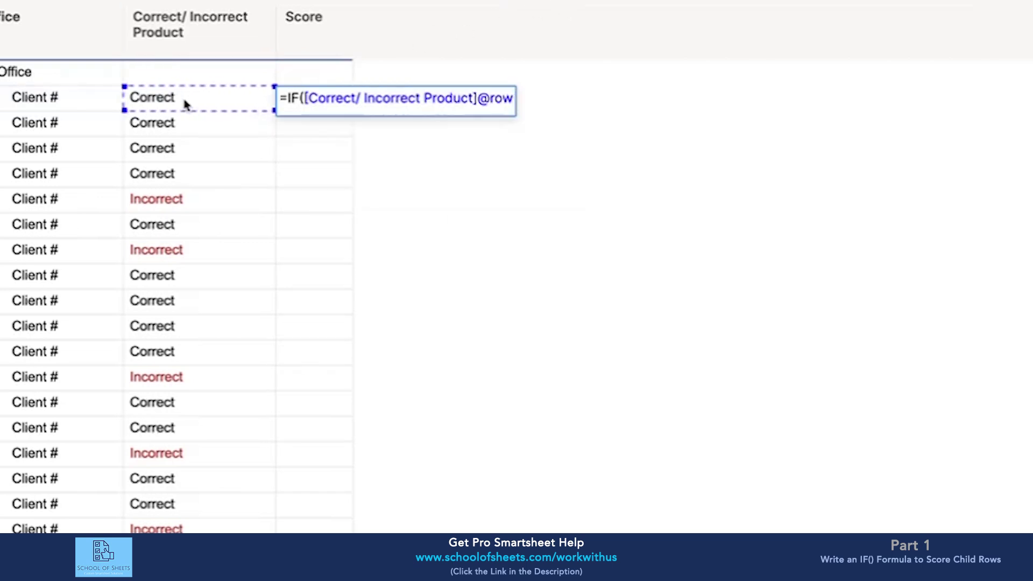
{"action": "type", "text": "=\"Correct\","}
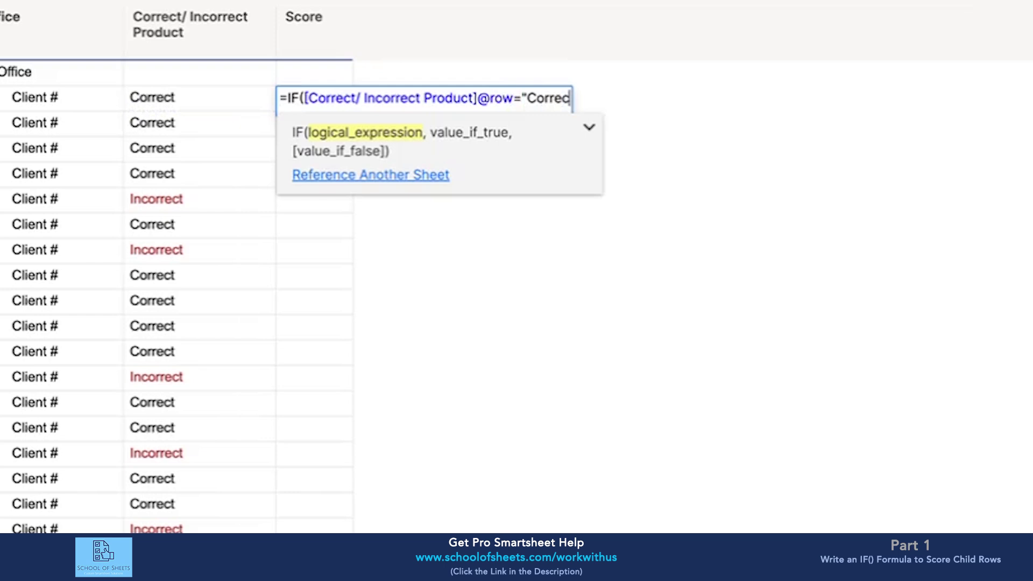
{"action": "type", "text": " 1"}
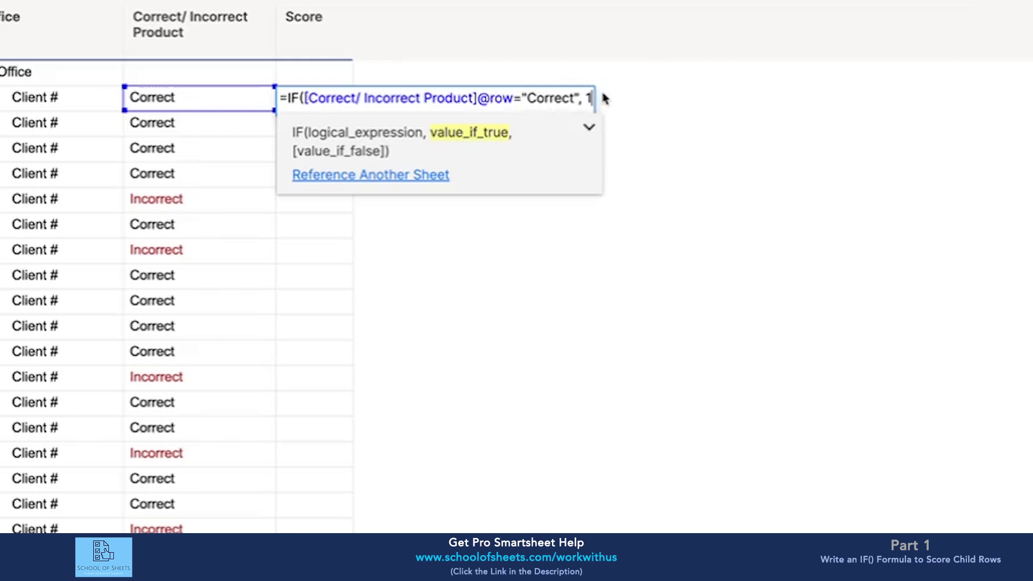
{"action": "type", "text": ",IF("}
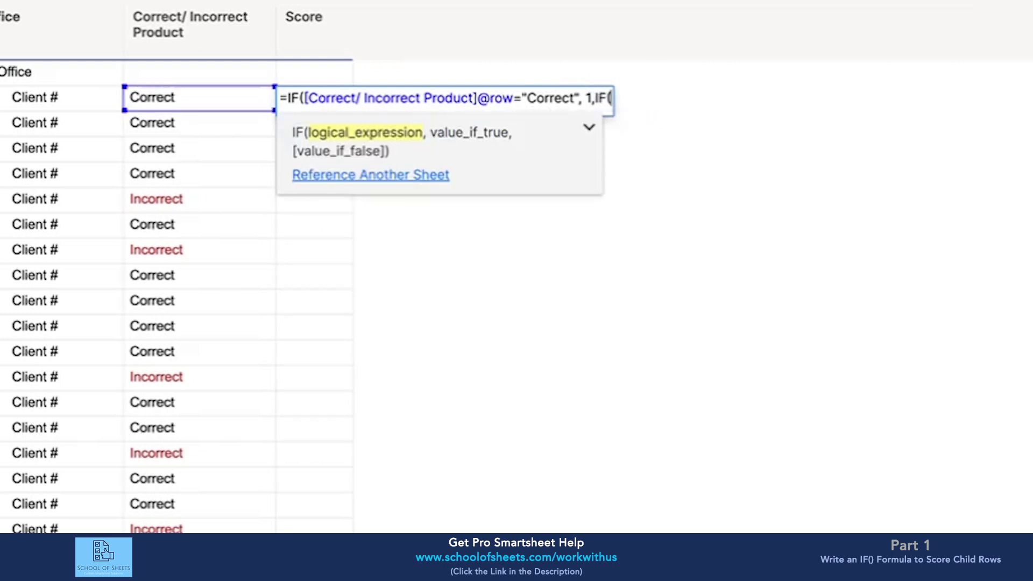
{"action": "left_click", "coordinate": [210, 117]}
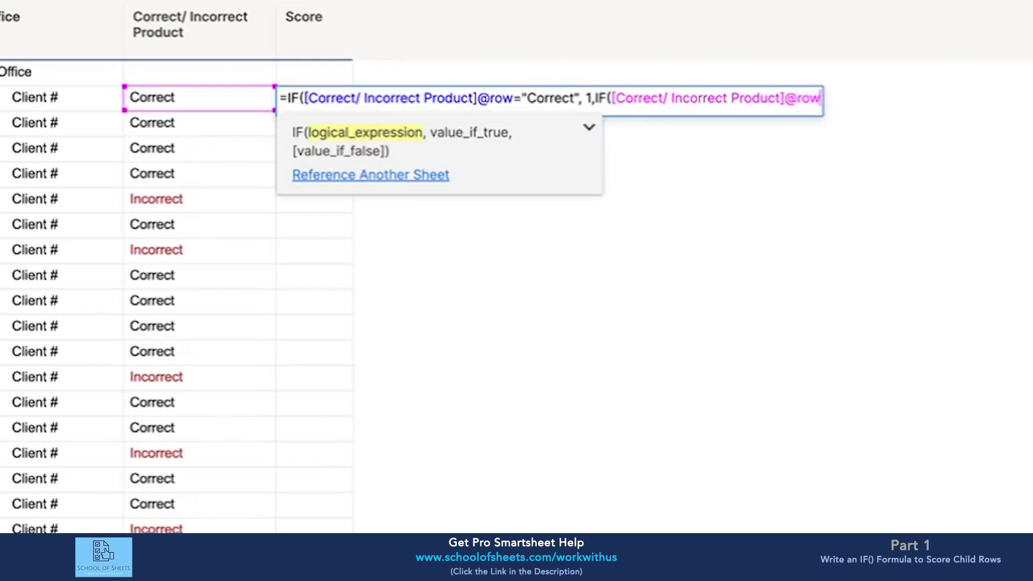
{"action": "type", "text": "=\""}
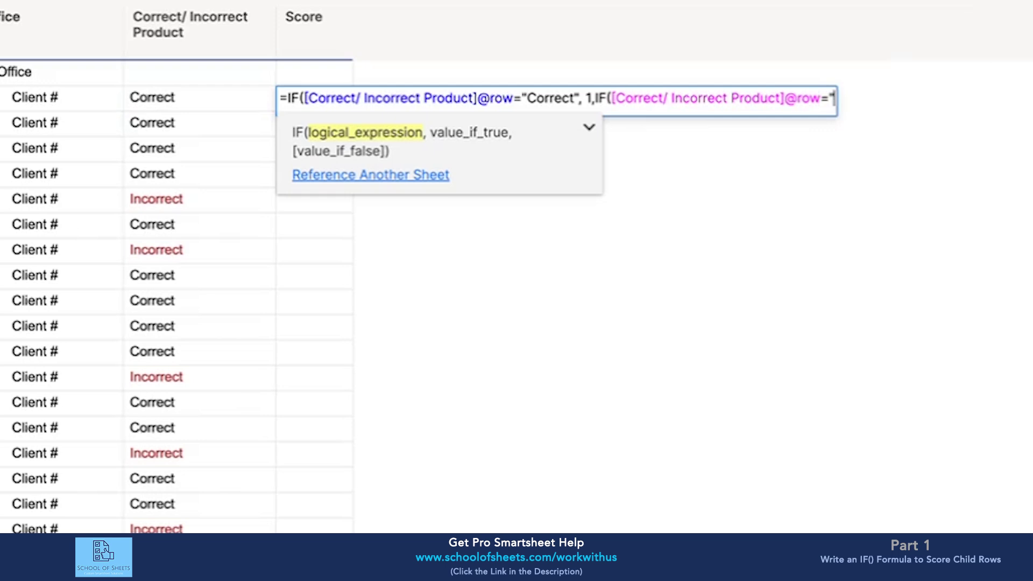
{"action": "type", "text": "Incorrect"}
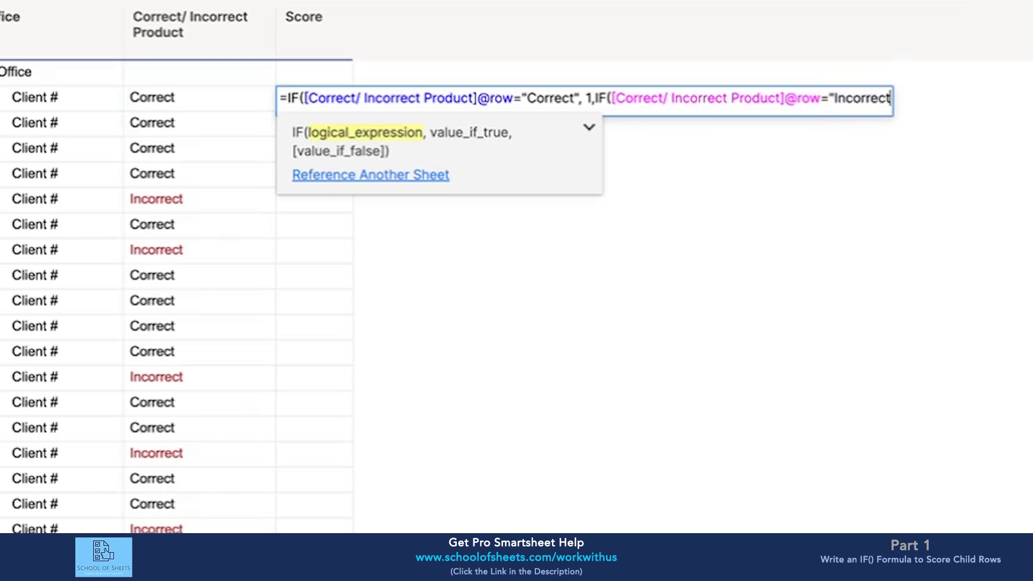
{"action": "type", "text": "\", 0"}
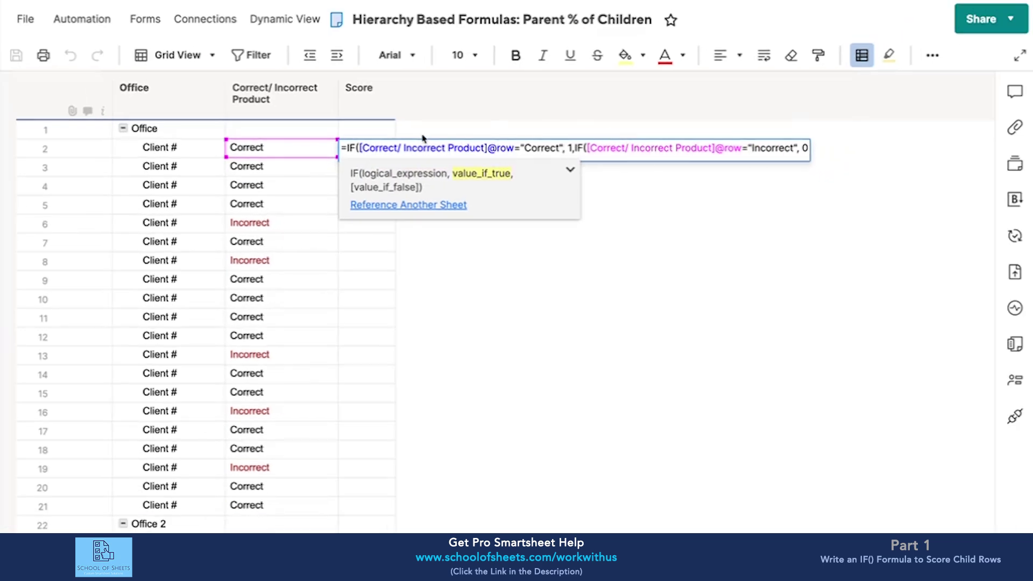
{"action": "key", "text": "Return"}
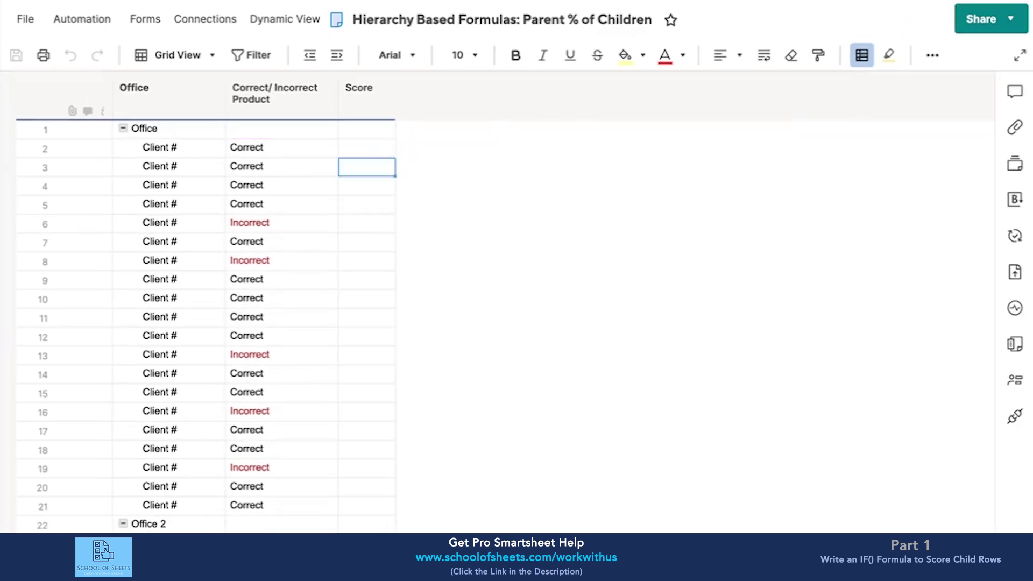
- Convert the IF formula in row 2's Score cell to a column formula
{"action": "left_click", "coordinate": [350, 149]}
{"action": "right_click", "coordinate": [370, 146]}
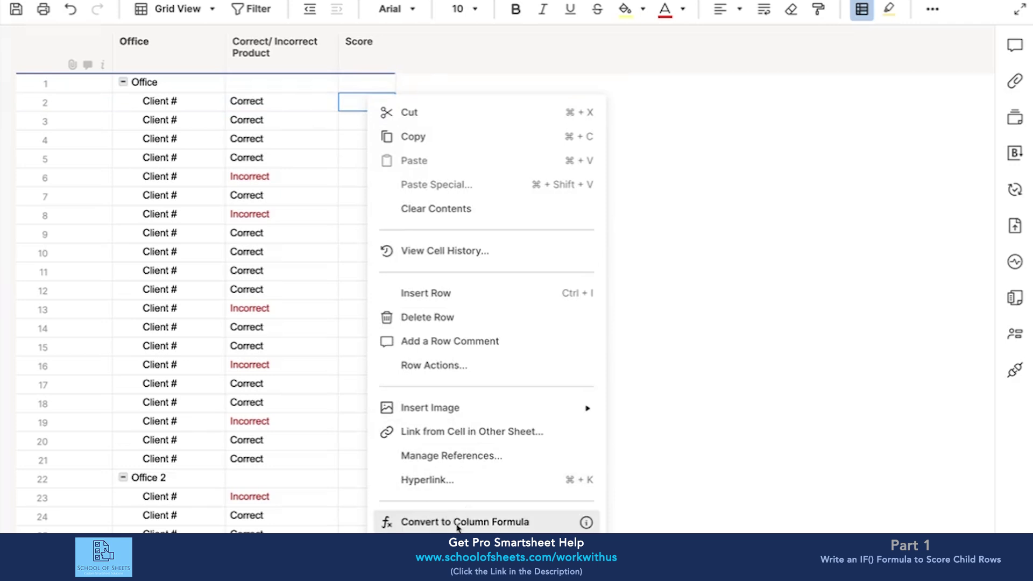
{"action": "left_click", "coordinate": [577, 522]}
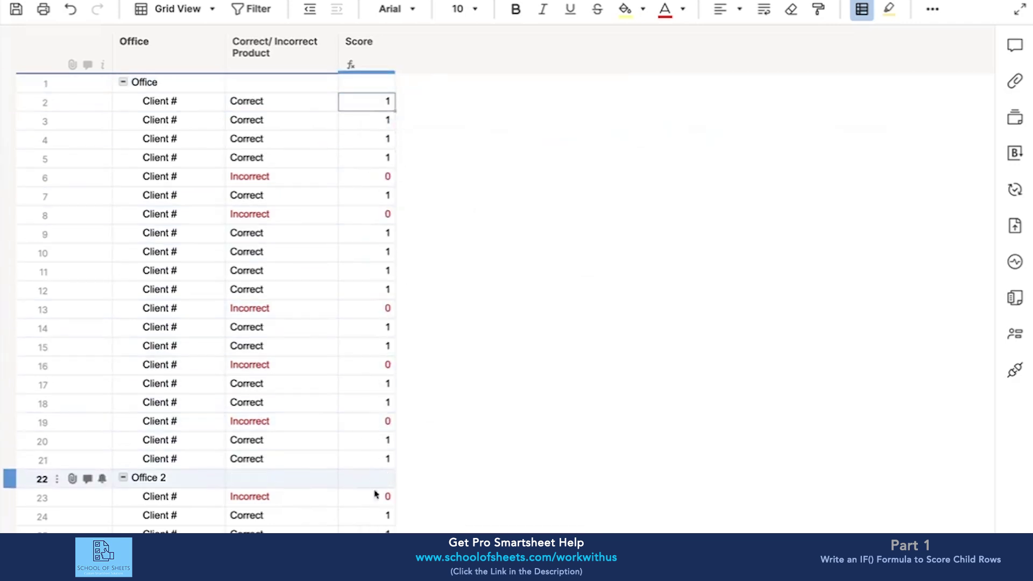
- Inspect the parent Office row's product and Score cells and the Score formula in the first child row
{"action": "left_click", "coordinate": [278, 84]}
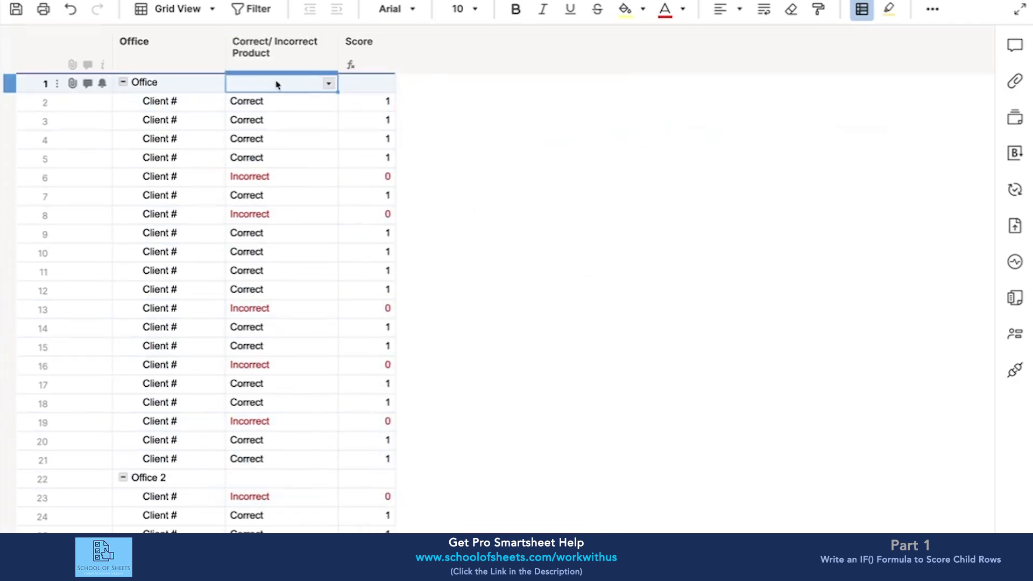
{"action": "left_click", "coordinate": [384, 83]}
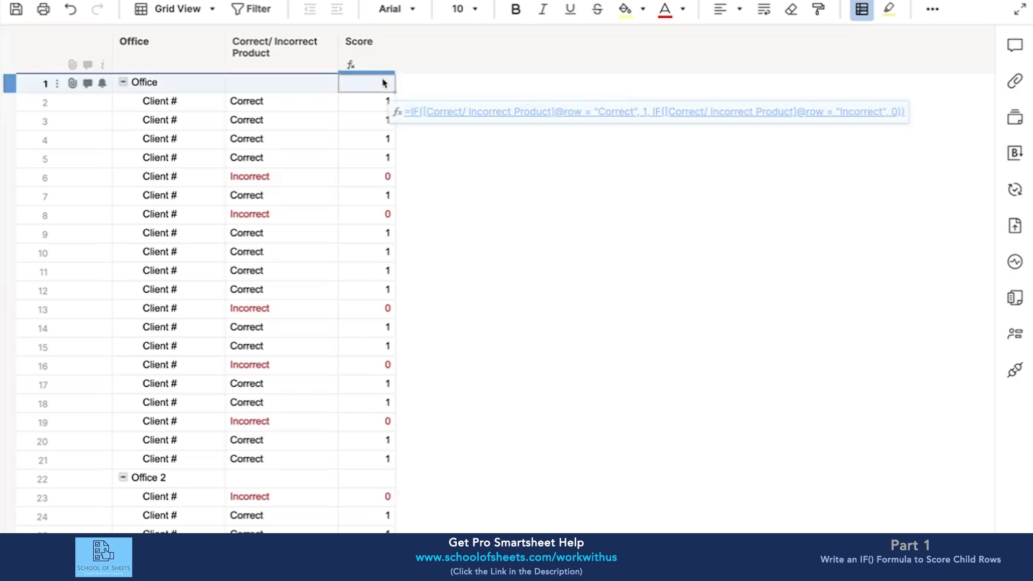
{"action": "left_click", "coordinate": [358, 102]}
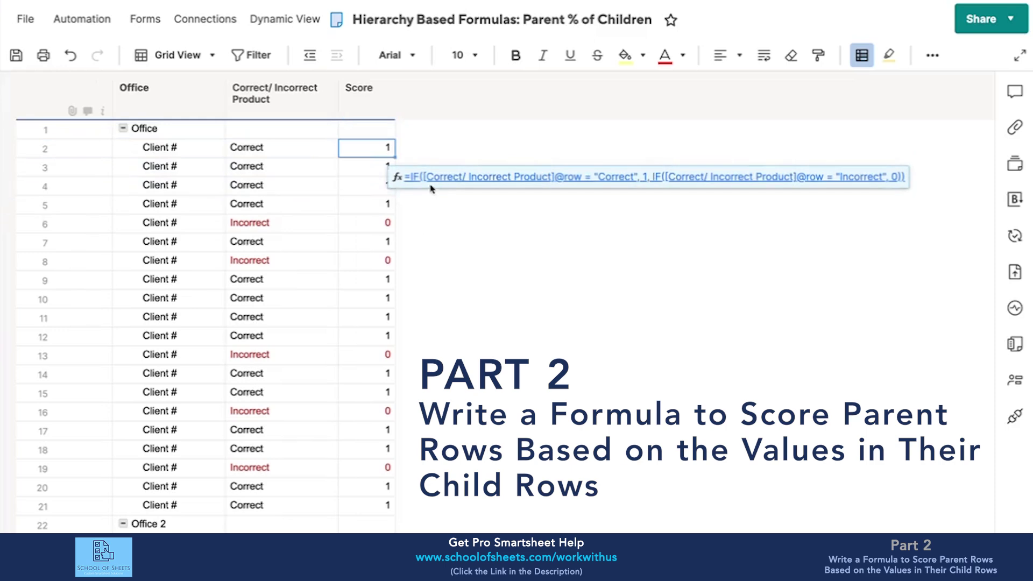
- Enter =SUM(CHILDREN()) in the Score cell of the first parent Office row
{"action": "left_click", "coordinate": [381, 131]}
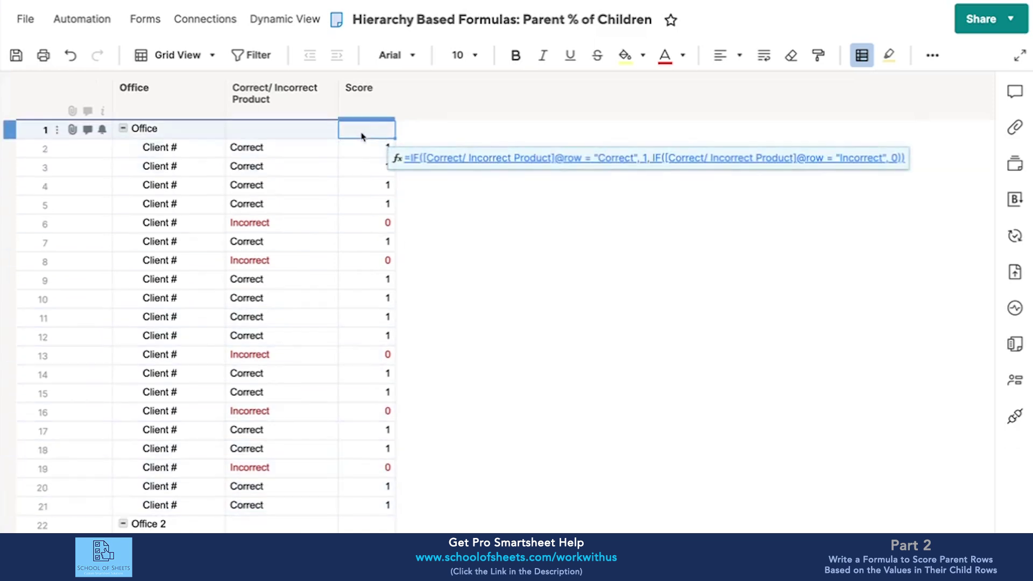
{"action": "type", "text": "=SUM(child"}
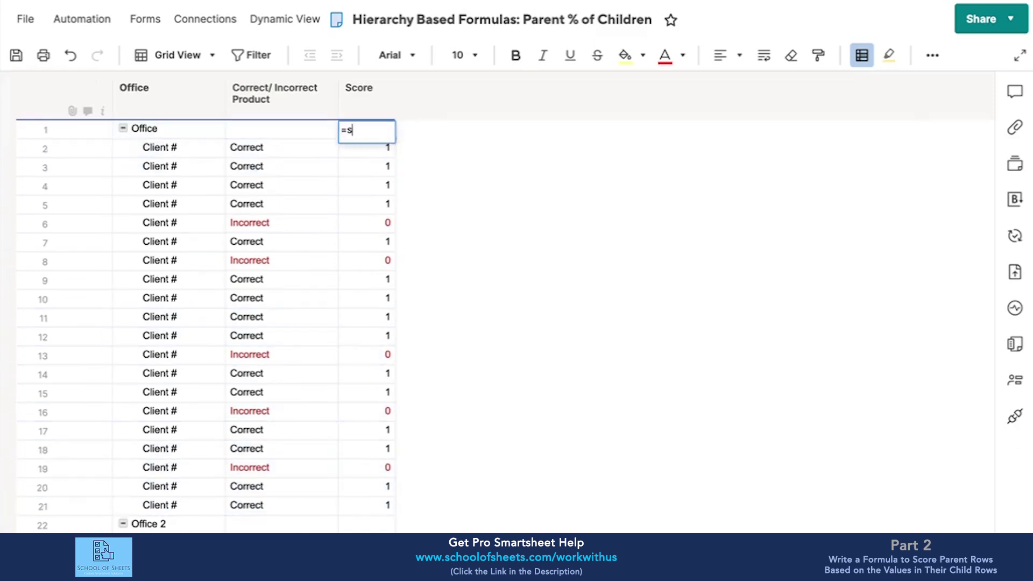
{"action": "key", "text": "Return"}
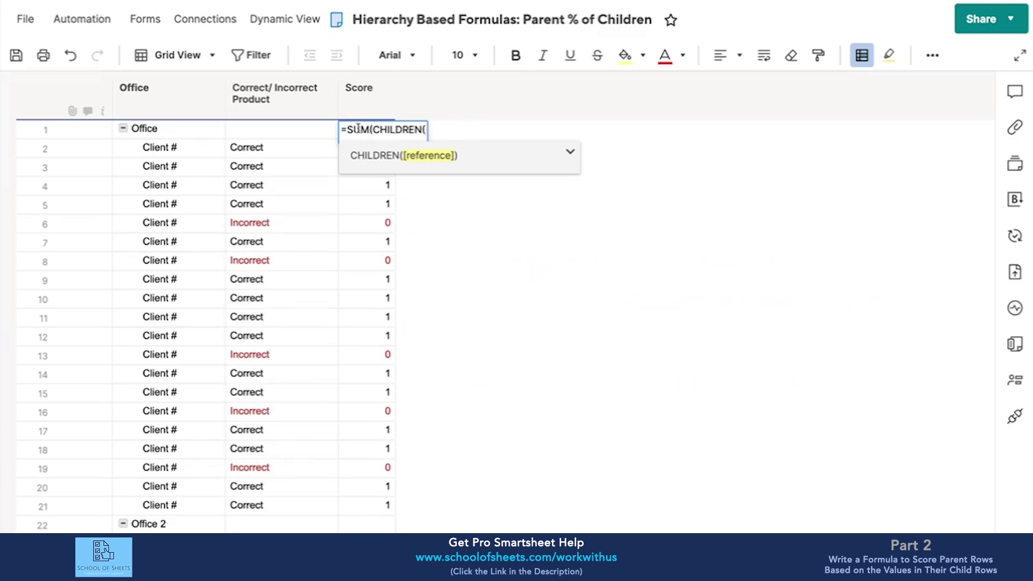
{"action": "key", "text": "Return"}
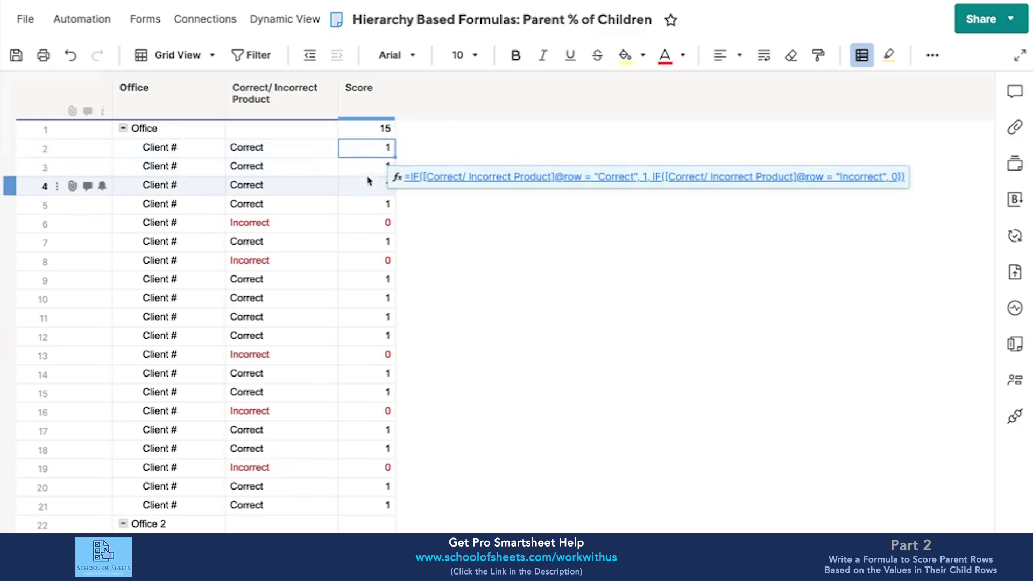
- Test the parent sum by setting the first two child scores to 2 and 112351235, and undo both changes
{"action": "type", "text": "2"}
{"action": "key", "text": "Return"}
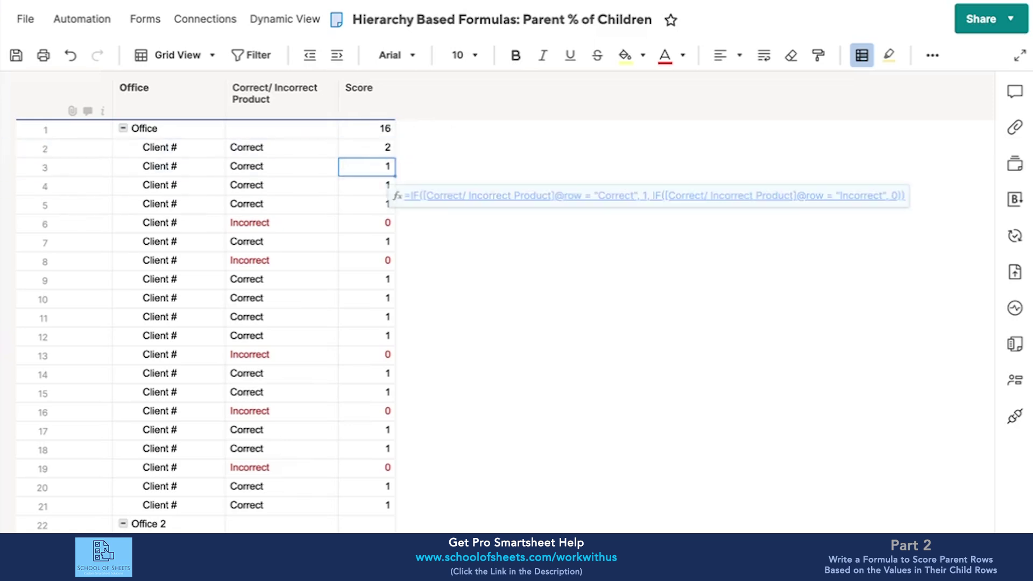
{"action": "type", "text": "112351235"}
{"action": "key", "text": "Return"}
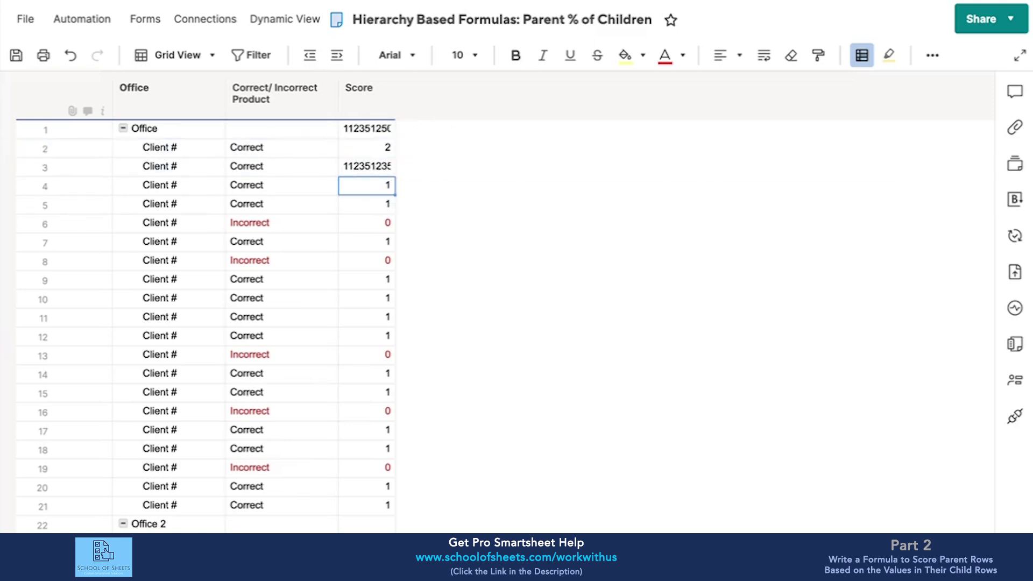
{"action": "key", "text": "ctrl+z"}
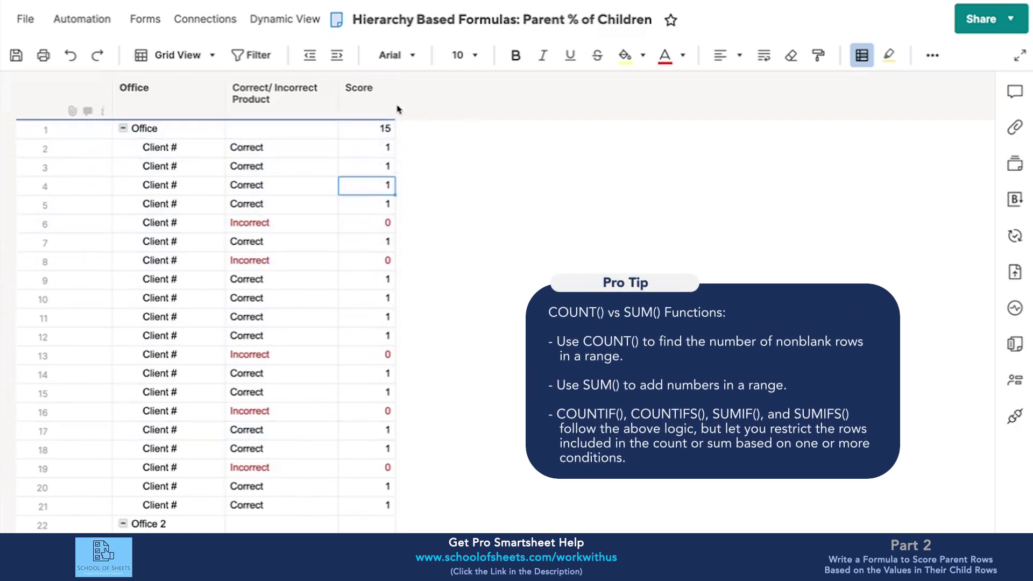
- Replace SUM with COUNT in the first Office row's Score formula to make it =COUNT(CHILDREN())
{"action": "double_click", "coordinate": [378, 133]}
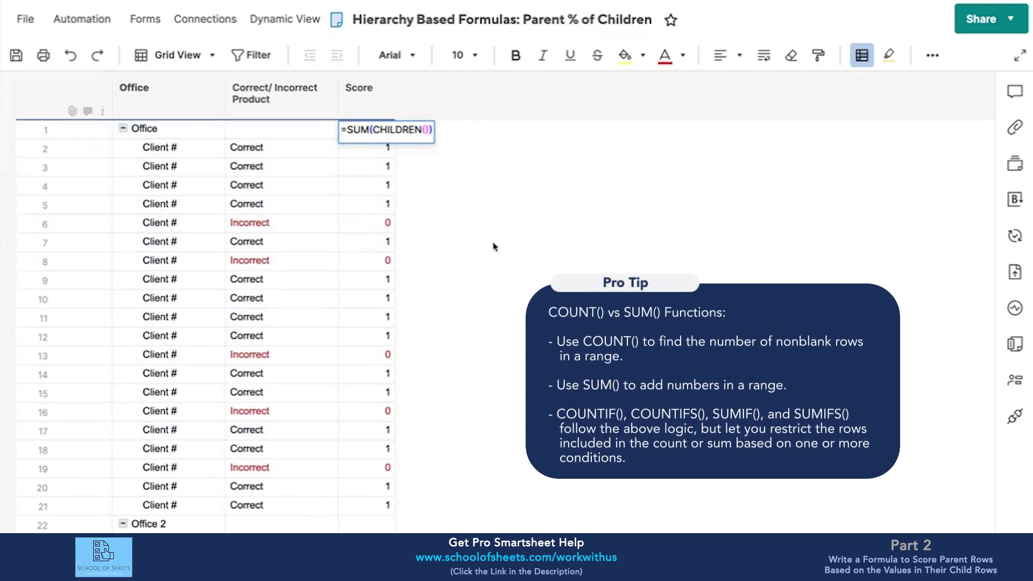
{"action": "left_click", "coordinate": [441, 204]}
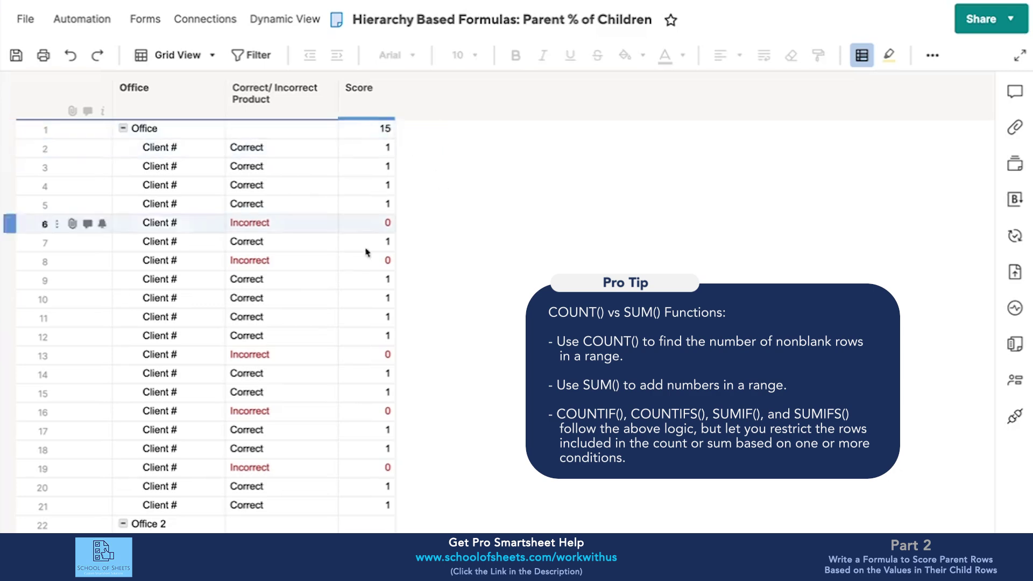
{"action": "double_click", "coordinate": [376, 129]}
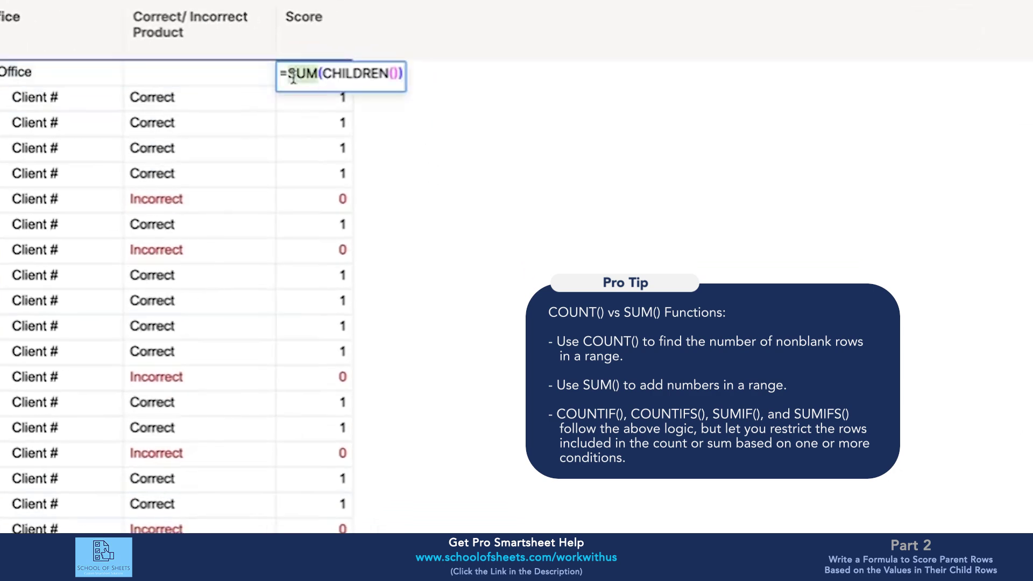
{"action": "type", "text": "cou"}
{"action": "left_click", "coordinate": [318, 102]}
{"action": "key", "text": "Return"}
{"action": "double_click", "coordinate": [317, 73]}
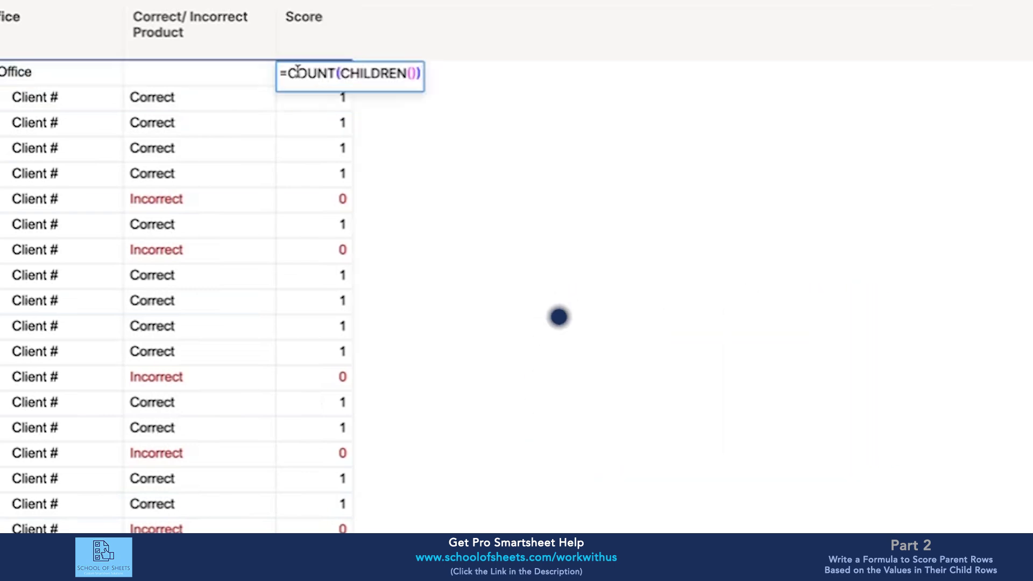
{"action": "key", "text": "Return"}
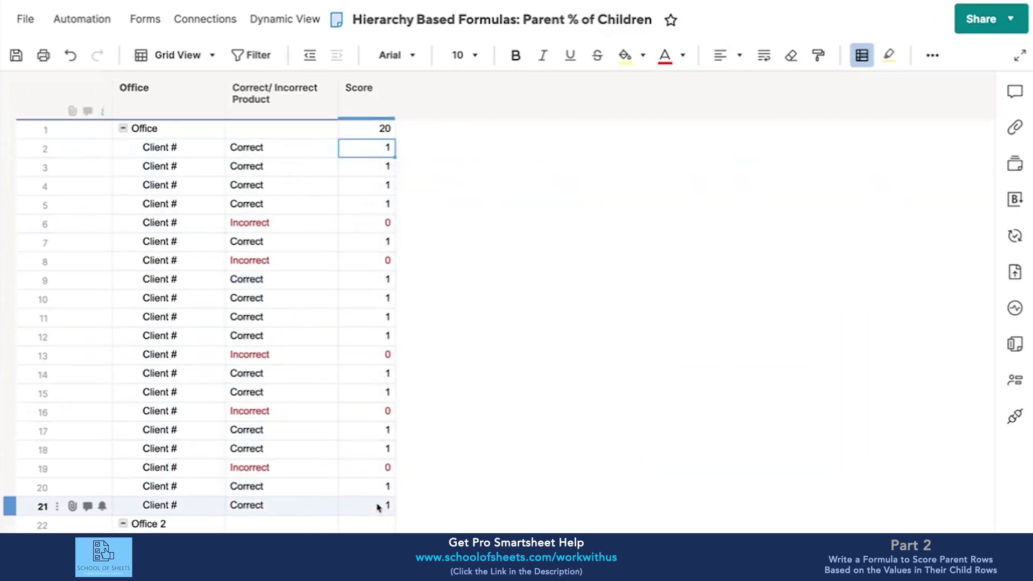
- Test the parent count by clearing the first child row's Score, and undo the deletion
{"action": "left_click", "coordinate": [383, 150]}
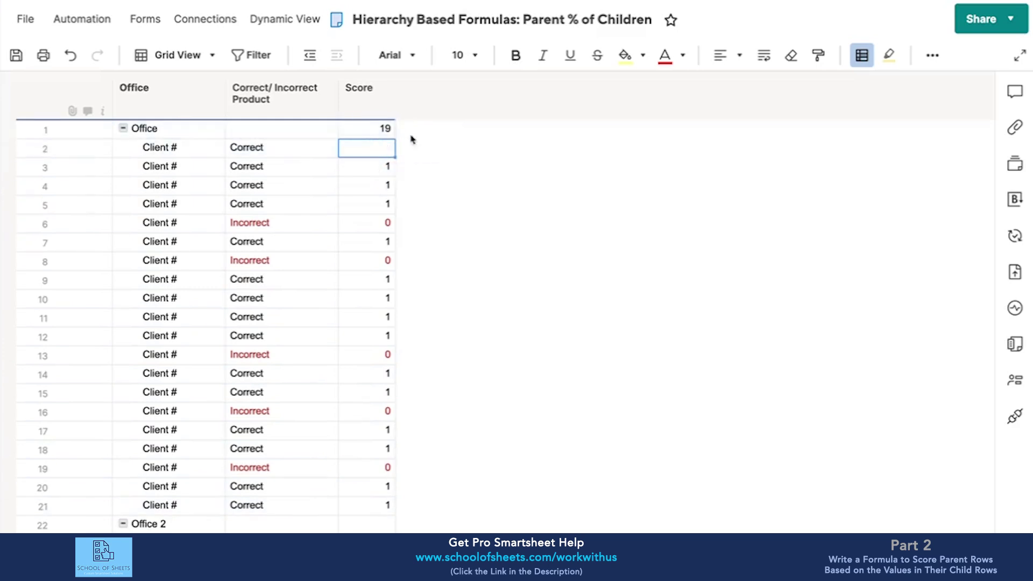
{"action": "left_click", "coordinate": [381, 129]}
{"action": "key", "text": "ctrl+z"}
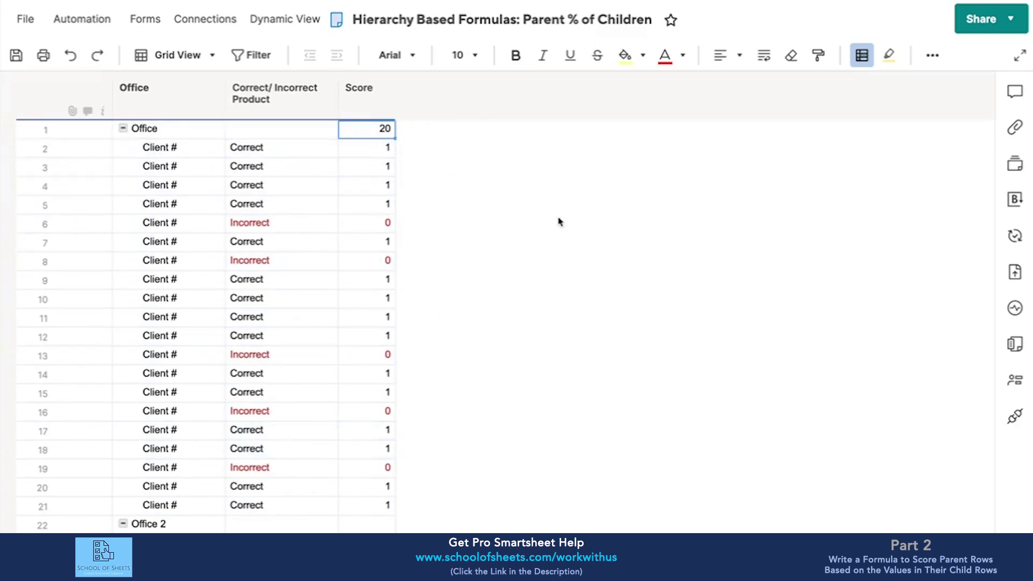
- Replace the Score formula of the first Office row with =SUM(CHILDREN())/COUNT(CHILDREN())
{"action": "double_click", "coordinate": [374, 131]}
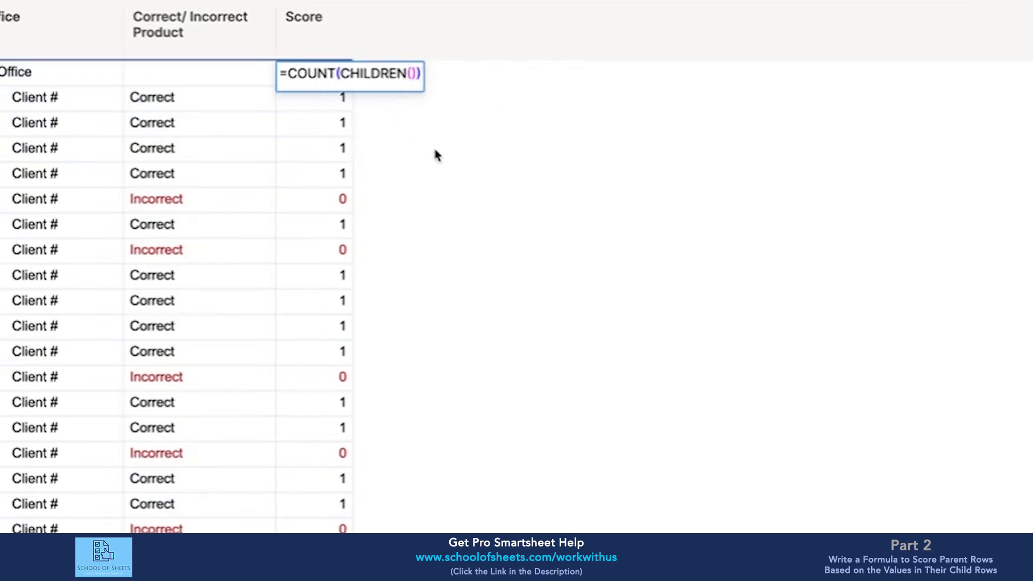
{"action": "key", "text": "Return"}
{"action": "left_click", "coordinate": [330, 80]}
{"action": "left_click", "coordinate": [287, 78]}
{"action": "left_click_drag", "start_coordinate": [287, 78], "coordinate": [423, 75]}
{"action": "key", "text": "BackSpace"}
{"action": "type", "text": "SUM(child"}
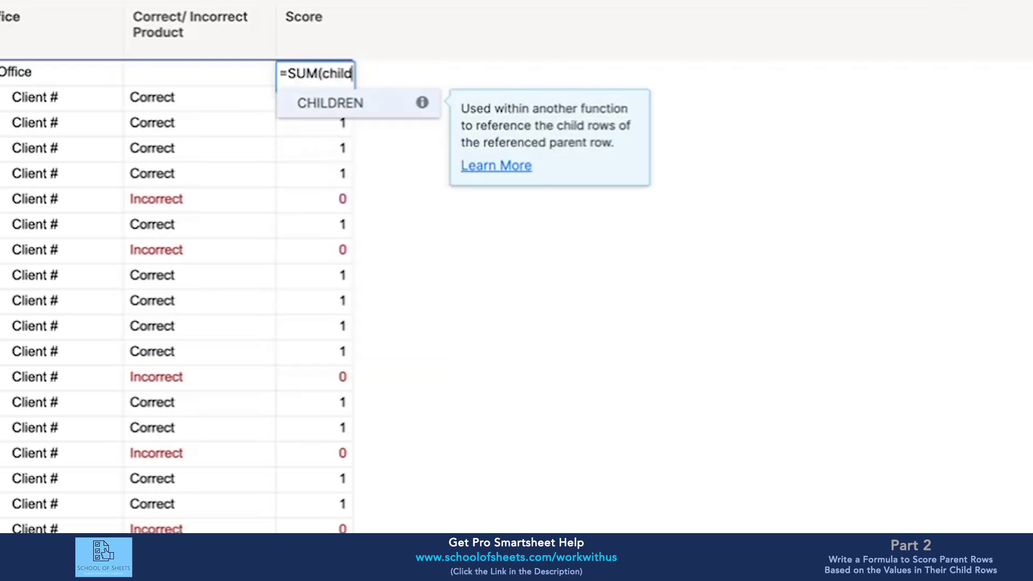
{"action": "key", "text": "Return"}
{"action": "type", "text": ")"}
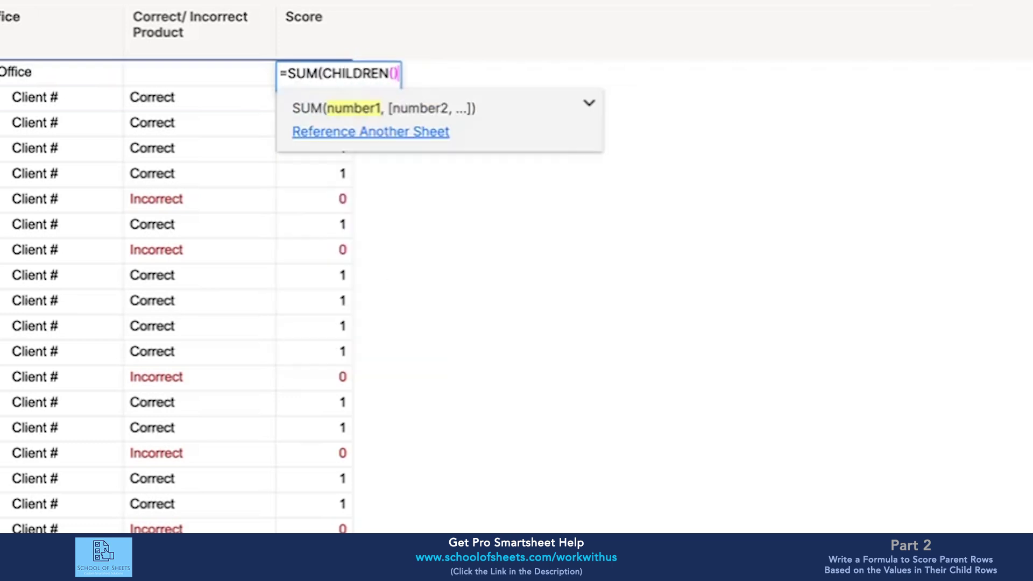
{"action": "type", "text": "/"}
{"action": "key", "text": "BackSpace"}
{"action": "type", "text": ")/cou"}
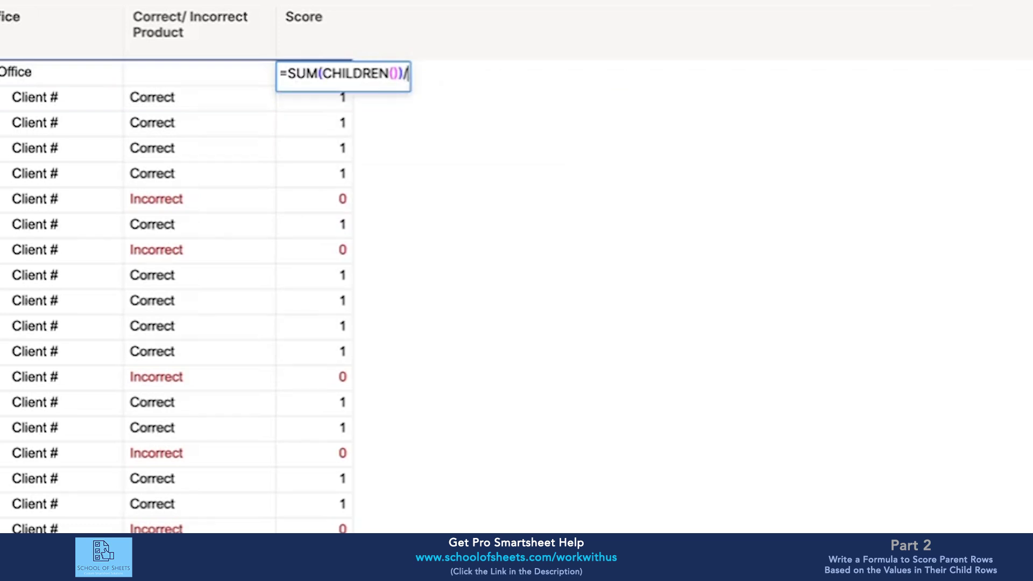
{"action": "key", "text": "Return"}
{"action": "type", "text": "ch"}
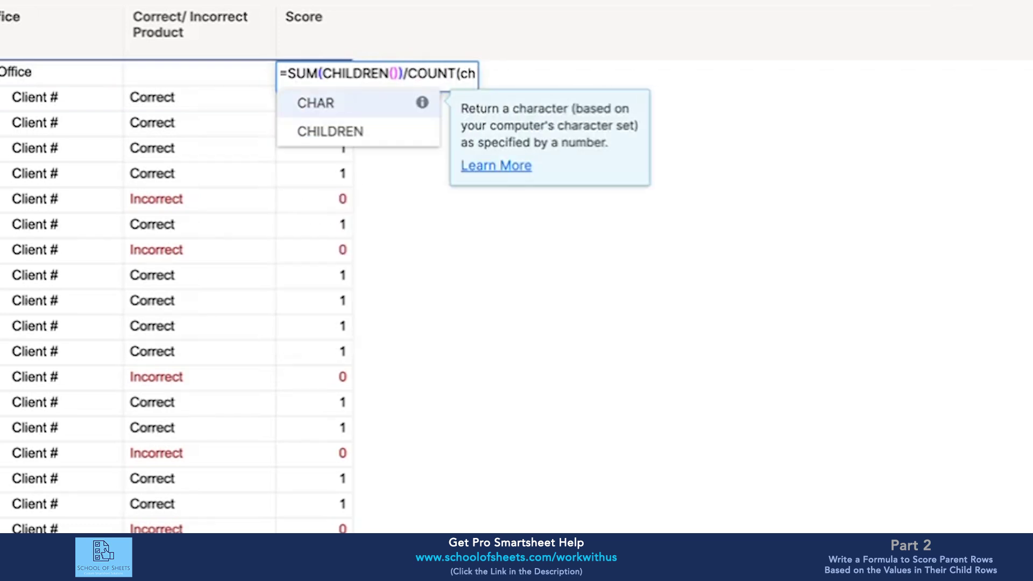
{"action": "key", "text": "Down"}
{"action": "key", "text": "Return"}
{"action": "type", "text": "))"}
{"action": "key", "text": "Return"}
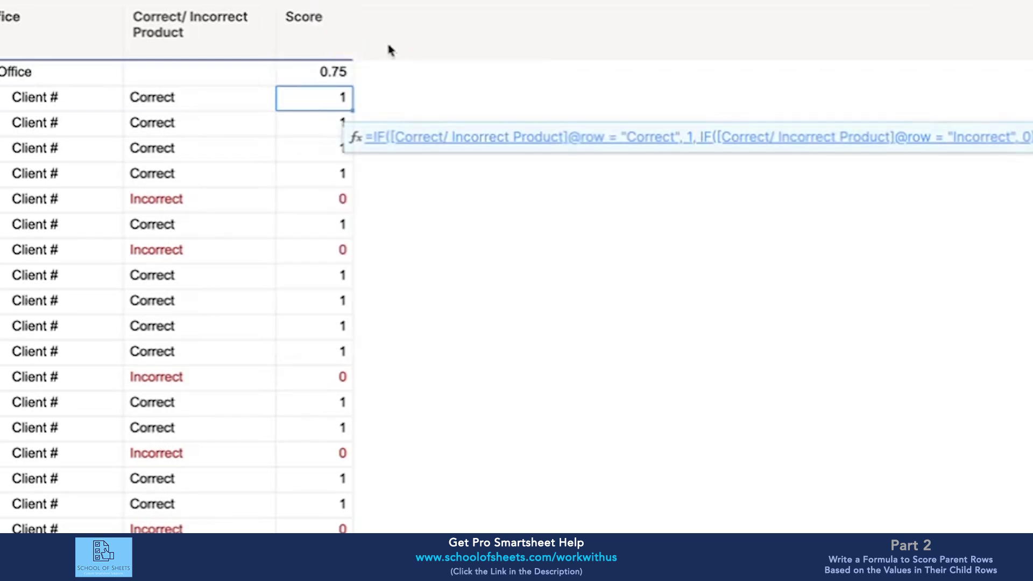
{"action": "left_click", "coordinate": [336, 71]}
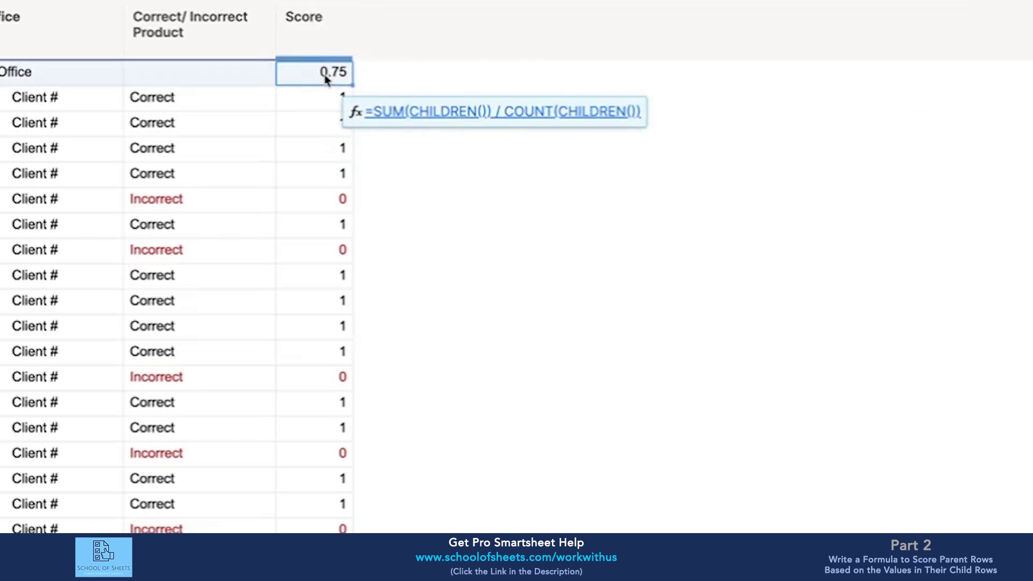
{"action": "left_click", "coordinate": [502, 243]}
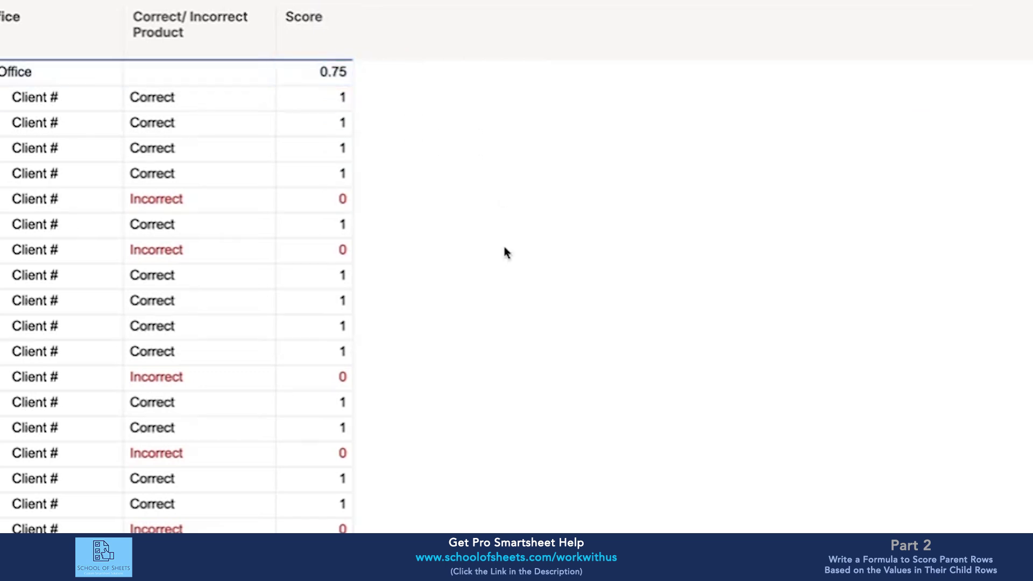
- Format the first Office row's Score as a percentage, and undo the formatting
{"action": "left_click", "coordinate": [333, 76]}
{"action": "left_click", "coordinate": [932, 55]}
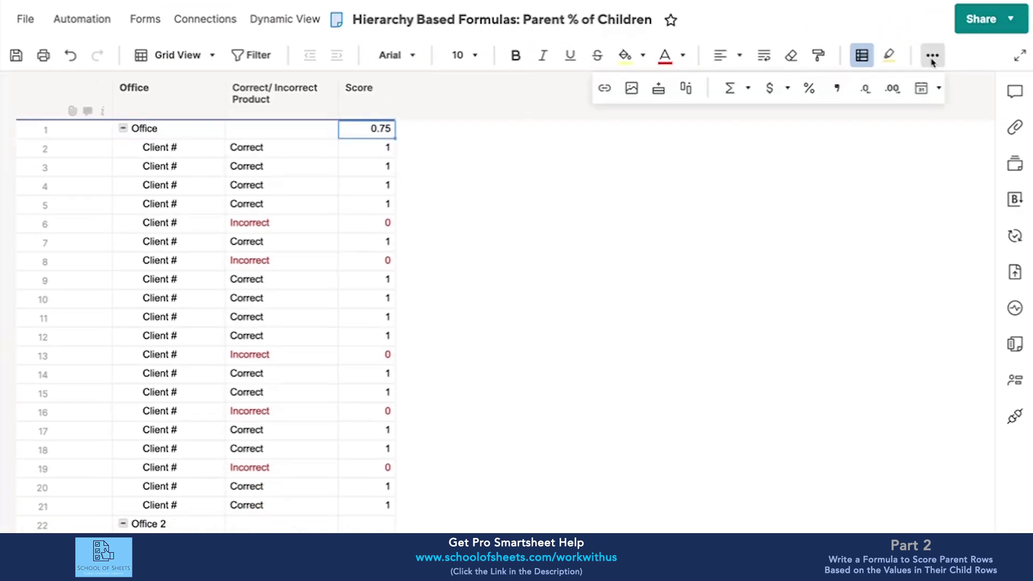
{"action": "left_click", "coordinate": [810, 89]}
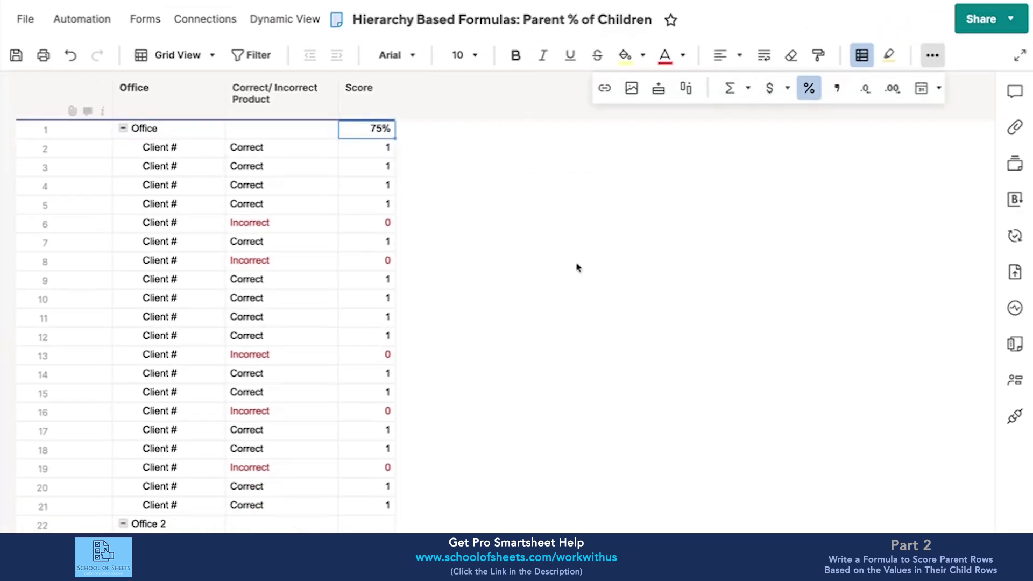
{"action": "key", "text": "ctrl+z"}
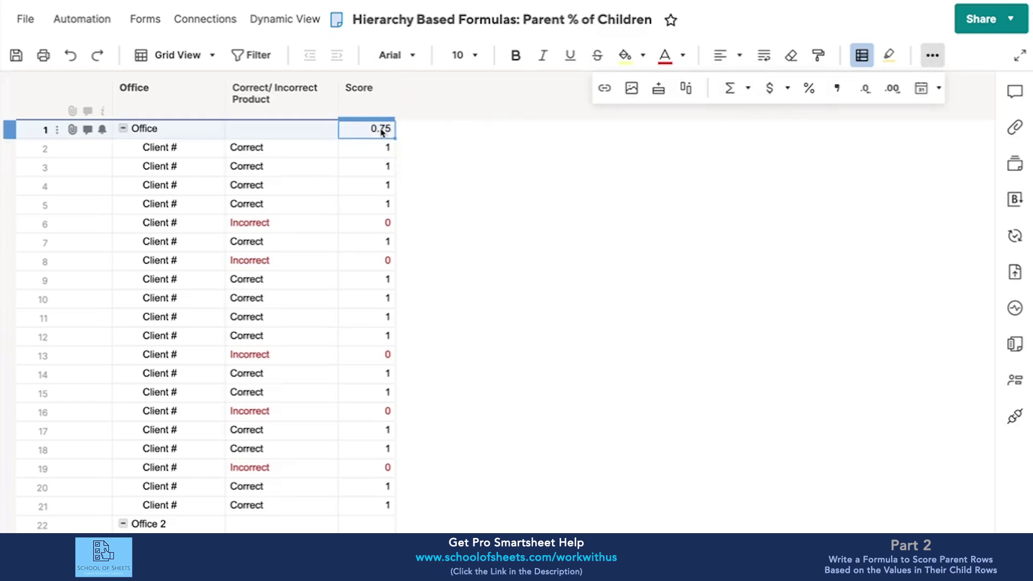
- Review the Score column and inspect the formulas in the first Office row and its first Client row
{"action": "left_click", "coordinate": [367, 103]}
{"action": "left_click", "coordinate": [380, 127]}
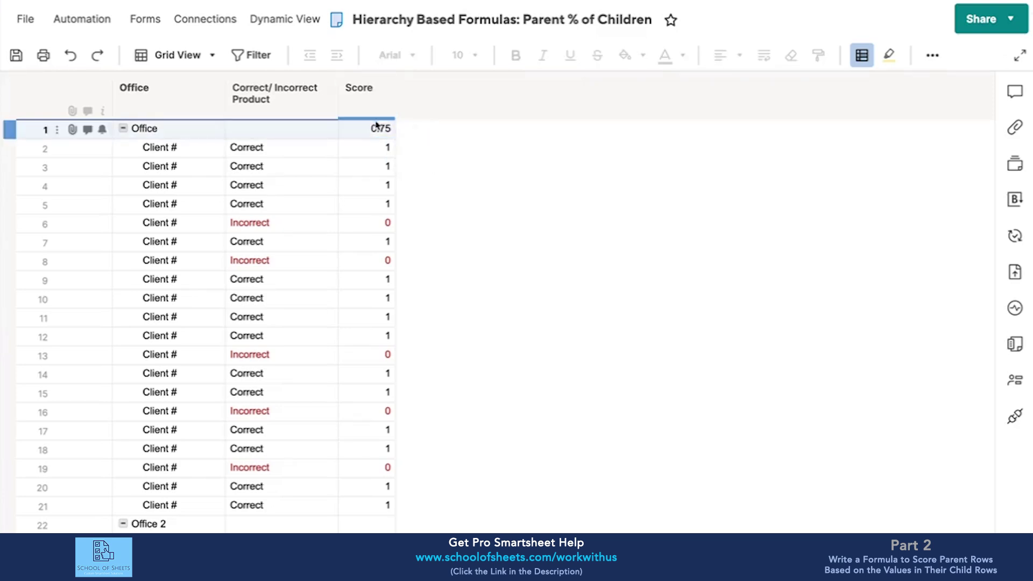
{"action": "left_click", "coordinate": [375, 112]}
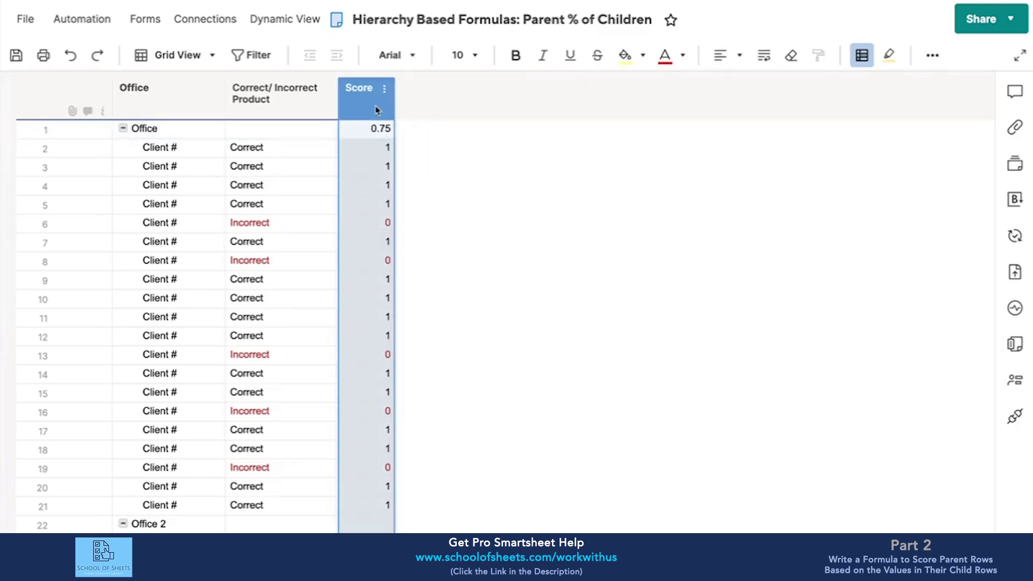
{"action": "left_click", "coordinate": [437, 196]}
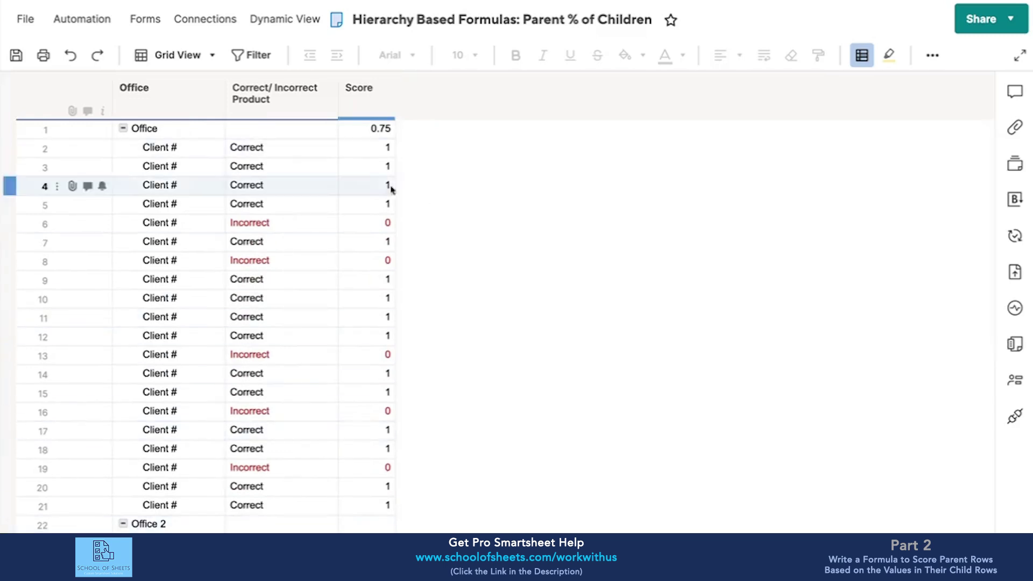
{"action": "left_click", "coordinate": [371, 129]}
{"action": "key", "text": "Escape"}
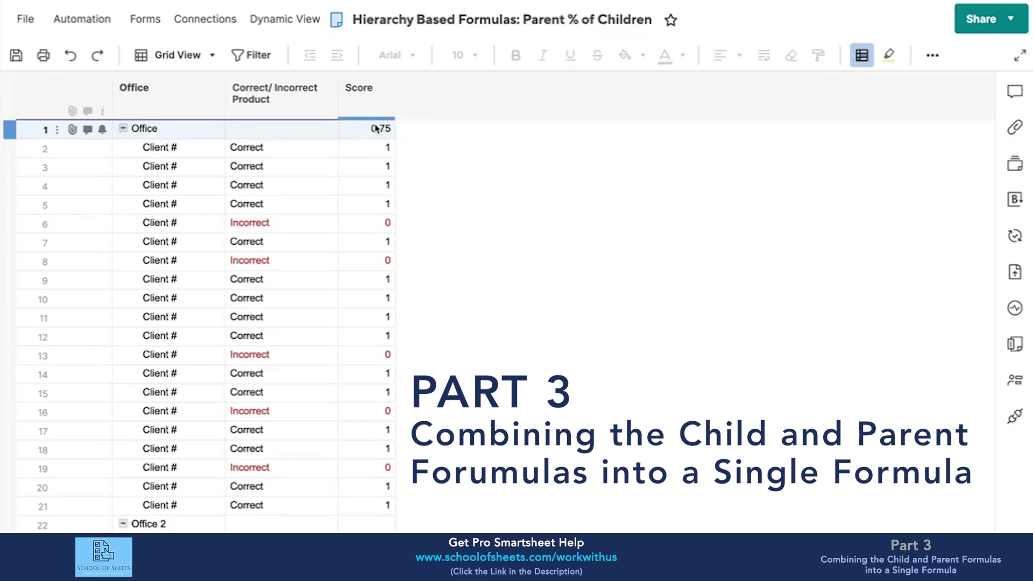
{"action": "double_click", "coordinate": [376, 128]}
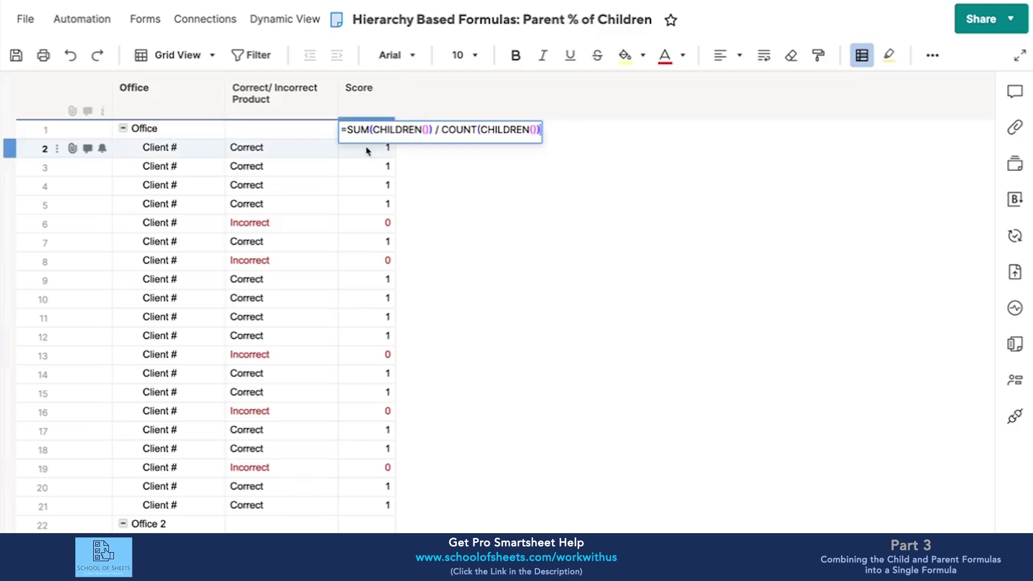
{"action": "double_click", "coordinate": [369, 149]}
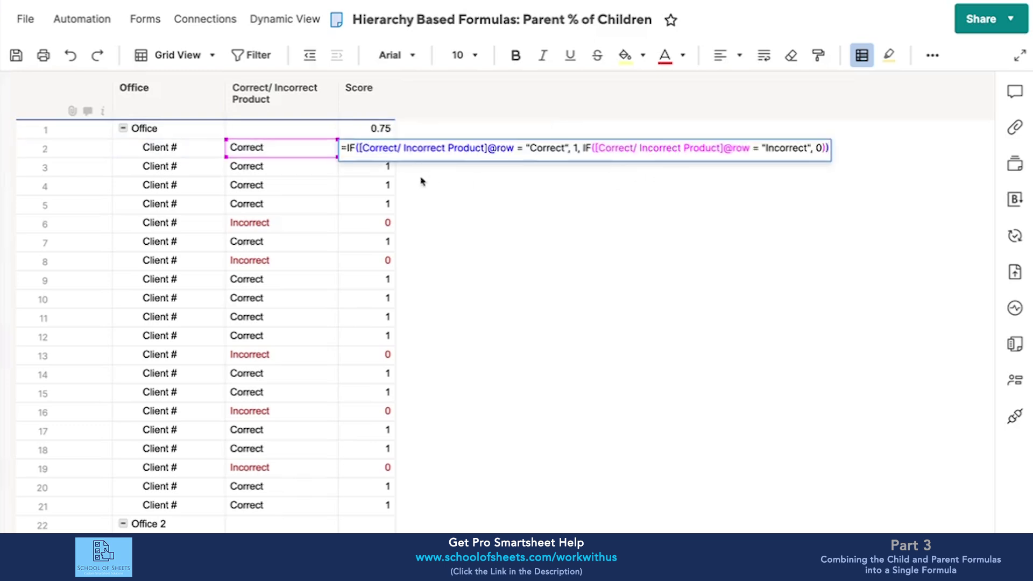
- Insert a new helper column named Children directly after the Score column
{"action": "right_click", "coordinate": [361, 97]}
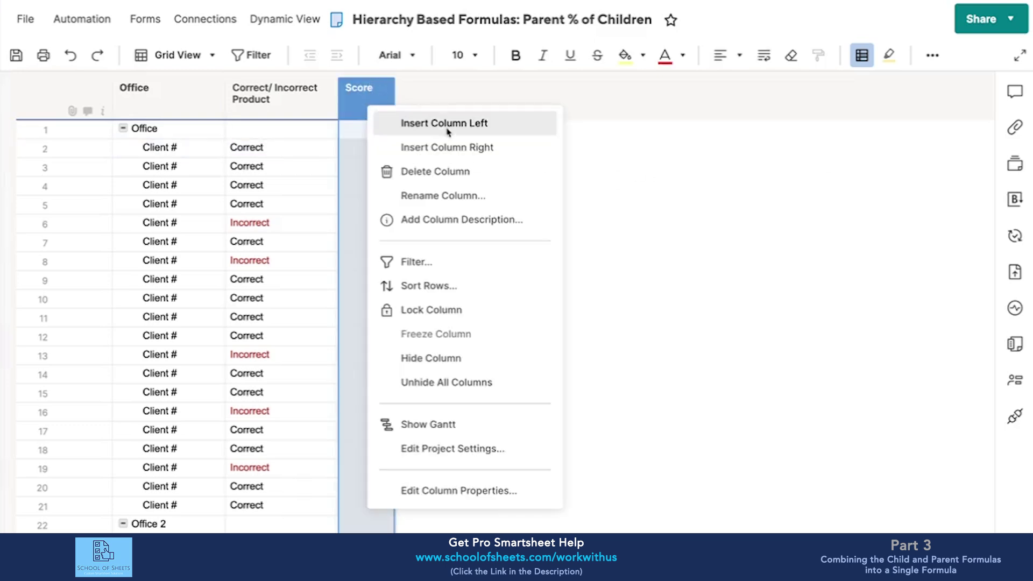
{"action": "left_click", "coordinate": [447, 144]}
{"action": "type", "text": "Ch"}
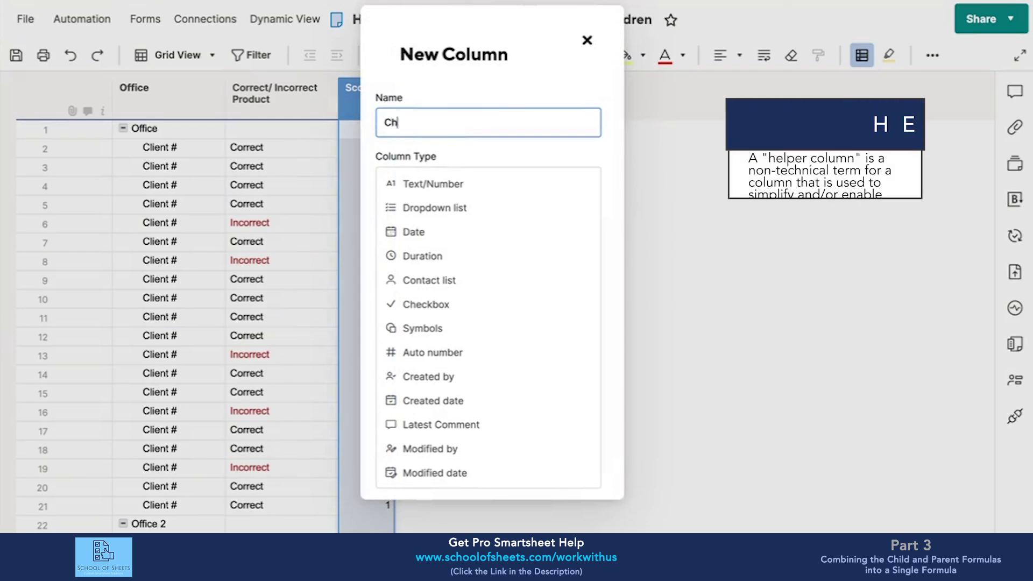
{"action": "type", "text": "ildren"}
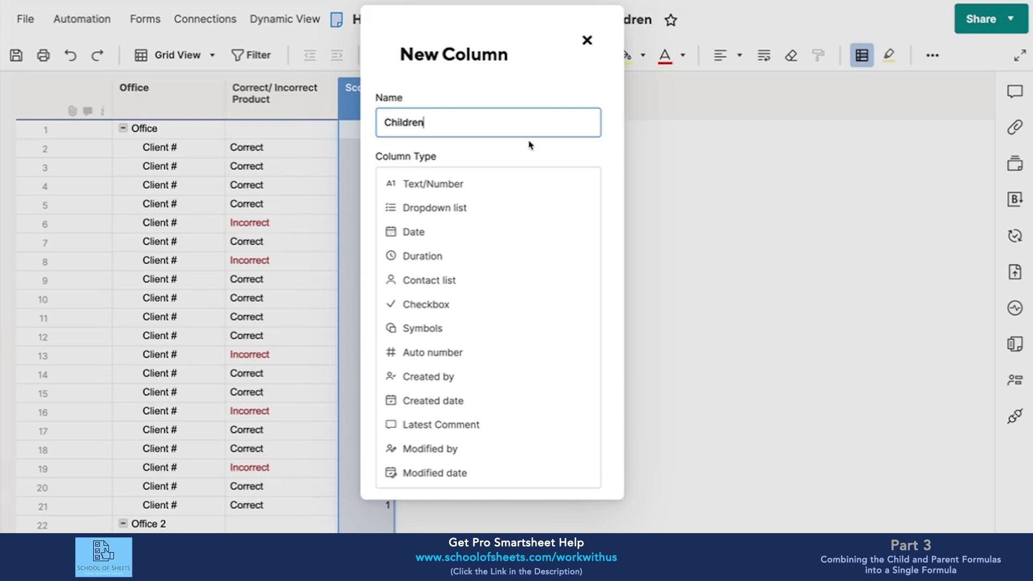
{"action": "key", "text": "Return"}
- Enter =COUNT(CHILDREN()) in the first Office row's Children cell
{"action": "left_click", "coordinate": [440, 134]}
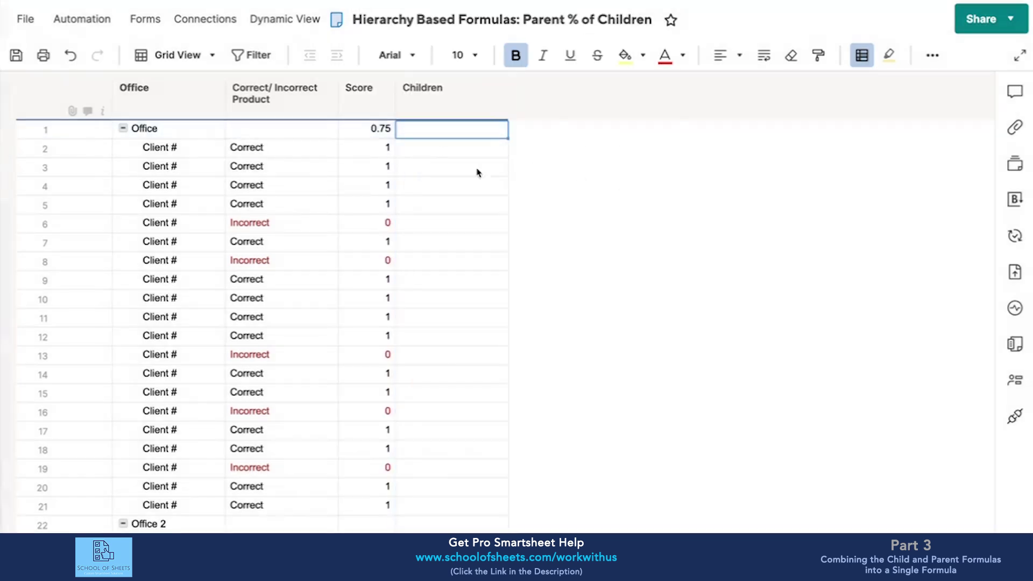
{"action": "type", "text": "=count"}
{"action": "key", "text": "Return"}
{"action": "type", "text": "child"}
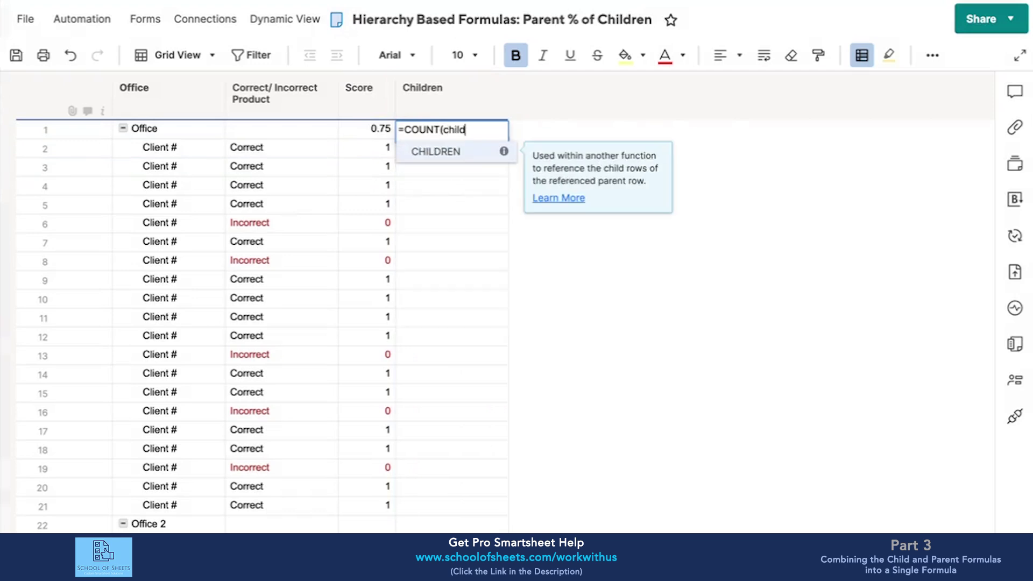
{"action": "key", "text": "Return"}
{"action": "type", "text": "))"}
{"action": "left_click", "coordinate": [454, 298]}
- Convert the Children count to a column formula and narrow the Children column
{"action": "right_click", "coordinate": [454, 131]}
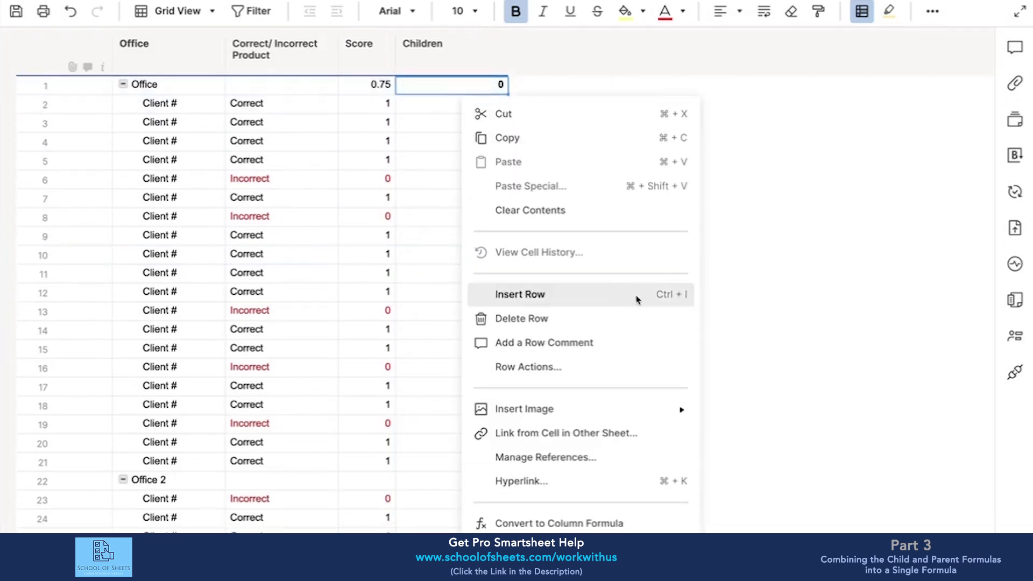
{"action": "left_click", "coordinate": [572, 521]}
{"action": "left_click", "coordinate": [469, 65]}
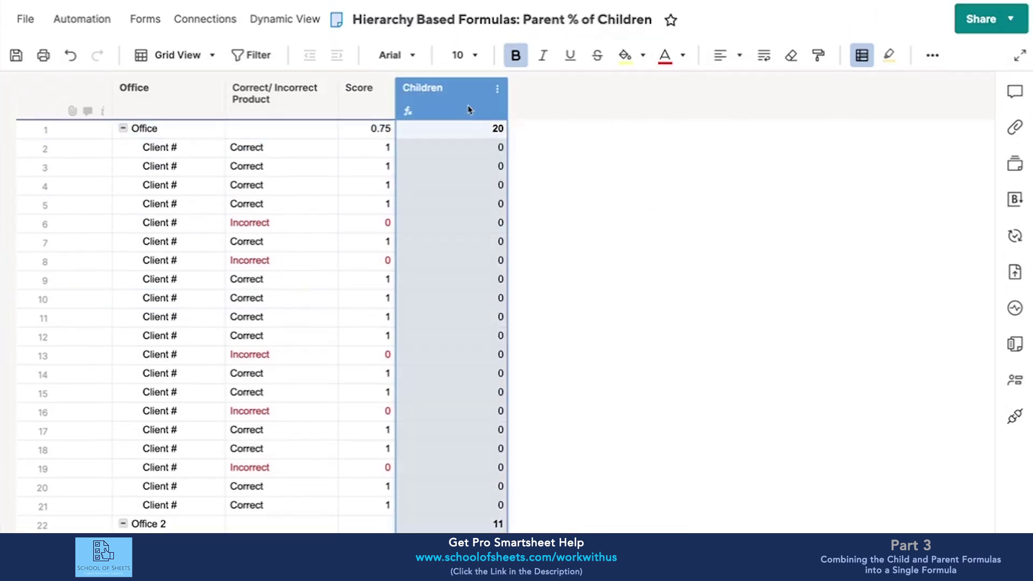
{"action": "left_click_drag", "start_coordinate": [508, 112], "coordinate": [470, 112]}
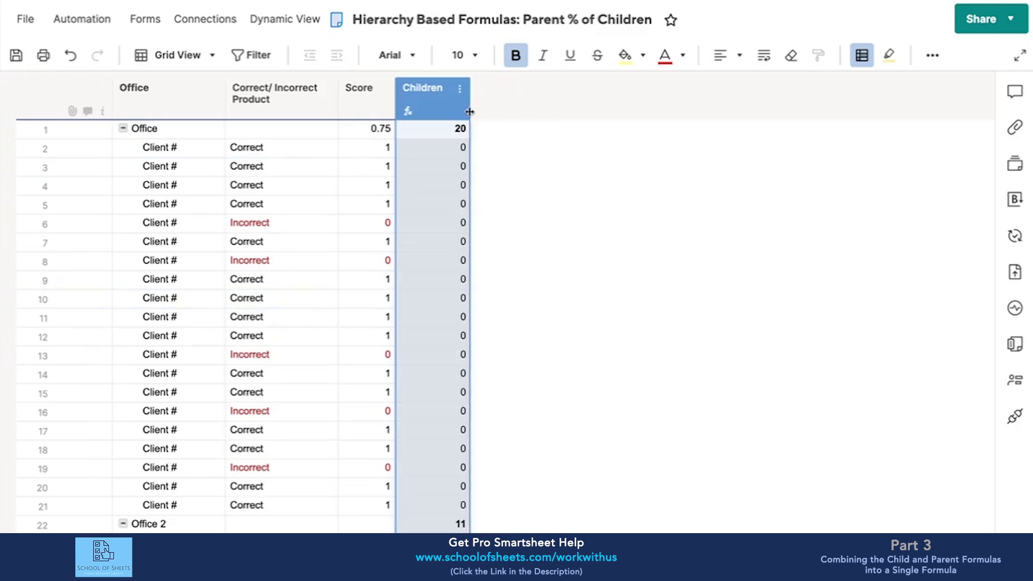
- Compare the parent Office row's Score formula with the nested IF formula in the first Client row
{"action": "left_click", "coordinate": [366, 128]}
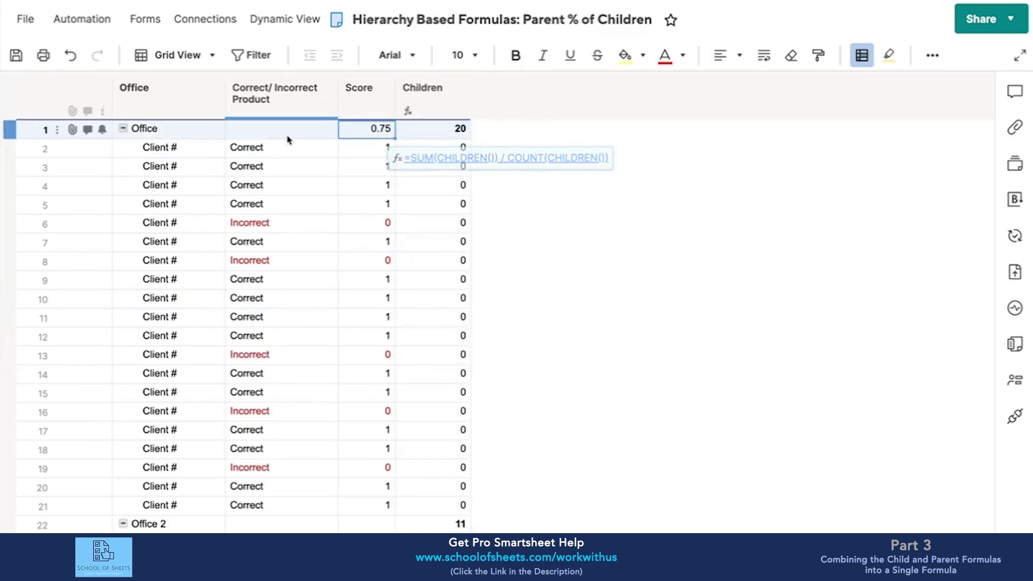
{"action": "double_click", "coordinate": [369, 131]}
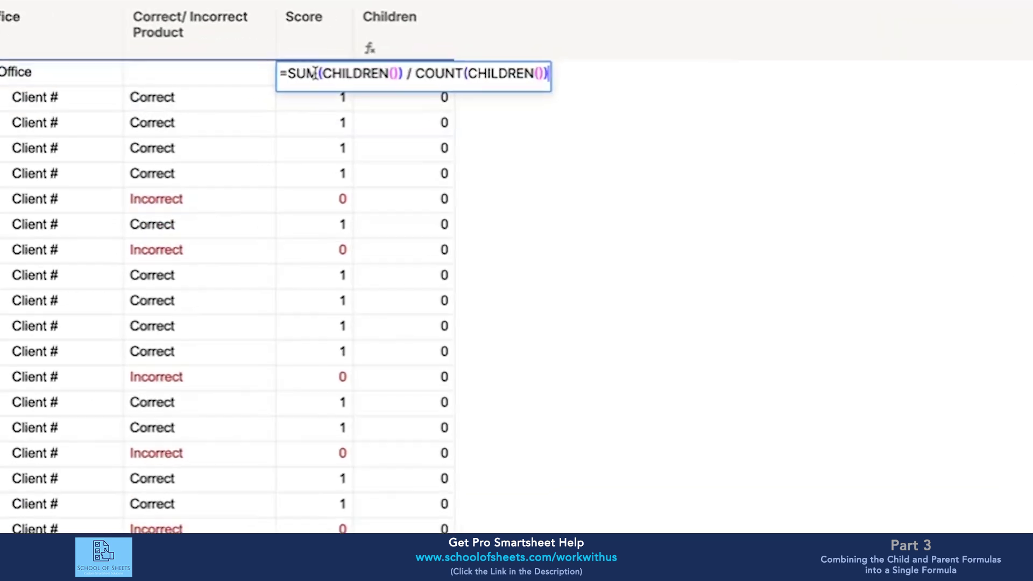
{"action": "double_click", "coordinate": [326, 100]}
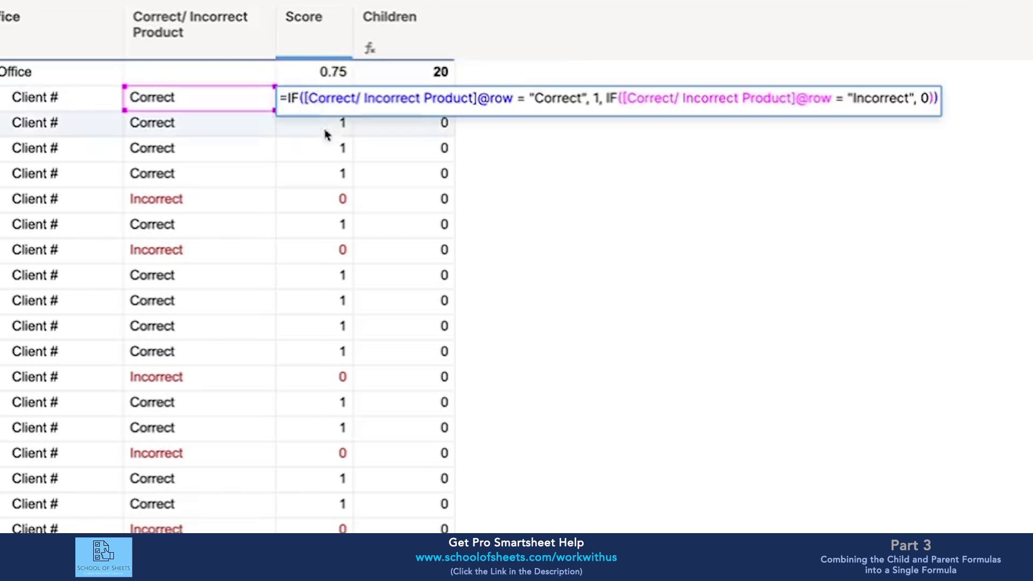
{"action": "left_click", "coordinate": [328, 153]}
- Wrap the first Office row's Score formula in an IF to make it =IF(Children@row>0, SUM(CHILDREN()) / COUNT(CHILDREN()))
{"action": "double_click", "coordinate": [291, 72]}
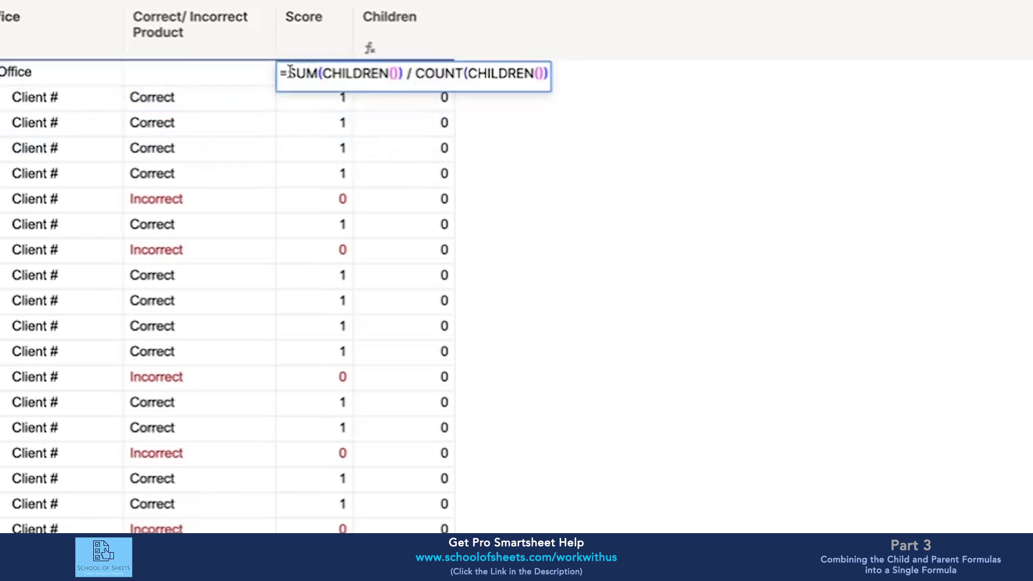
{"action": "key", "text": "shift+End"}
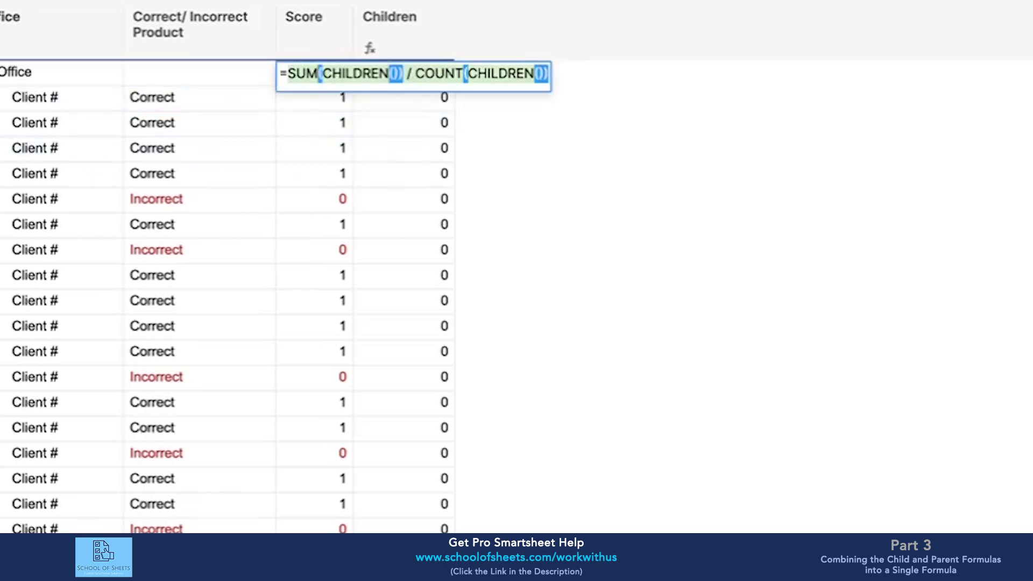
{"action": "key", "text": "Right"}
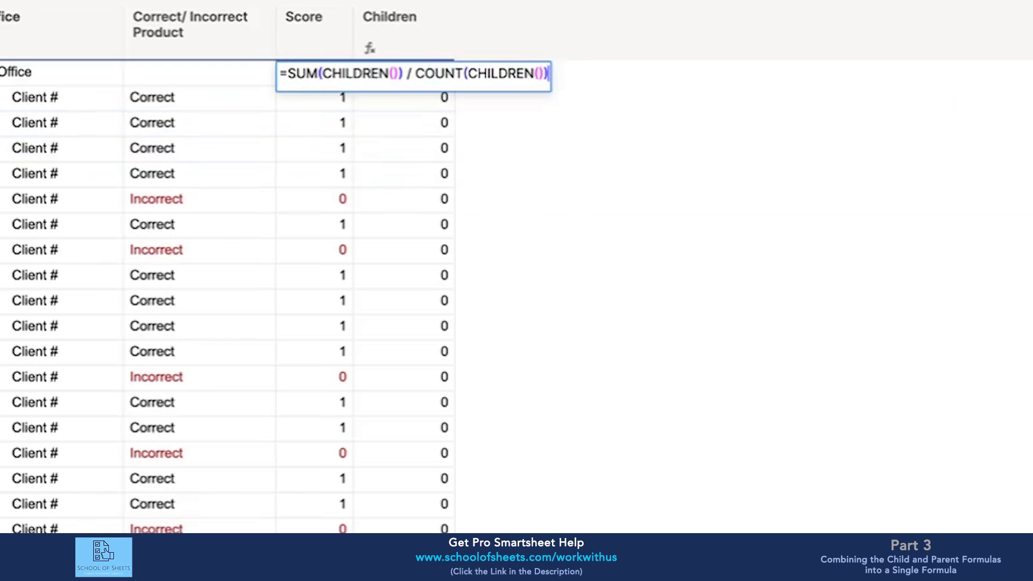
{"action": "left_click", "coordinate": [291, 73], "text": "shift"}
{"action": "key", "text": "ctrl+c"}
{"action": "key", "text": "BackSpace"}
{"action": "type", "text": "IF("}
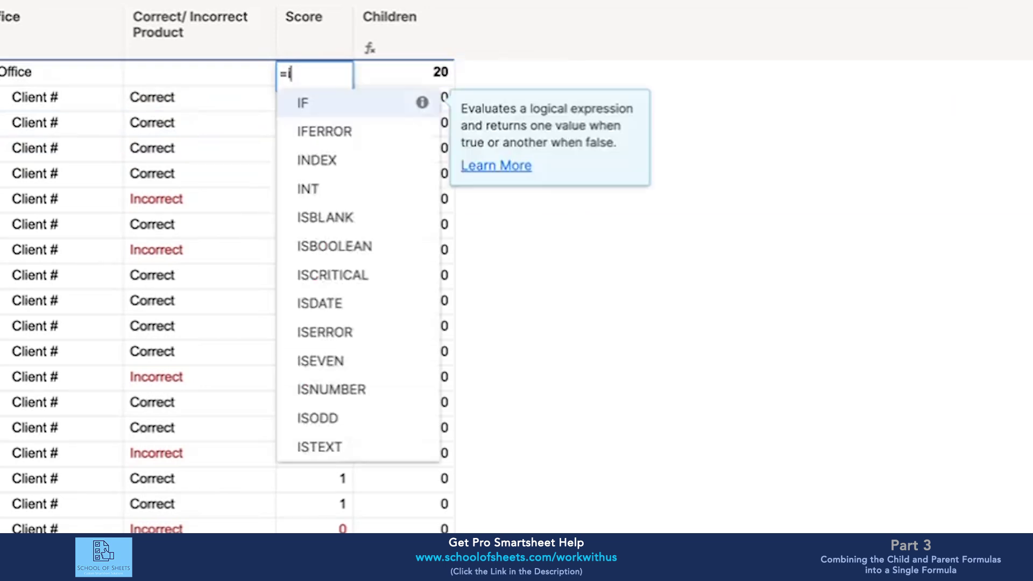
{"action": "left_click", "coordinate": [421, 74]}
{"action": "type", "text": ">0,"}
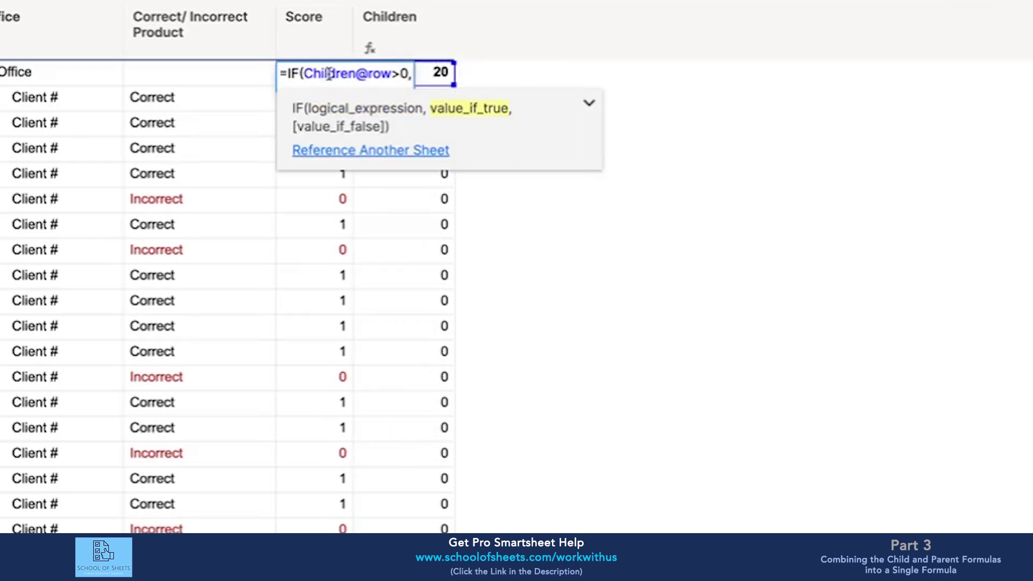
{"action": "key", "text": "ctrl+v"}
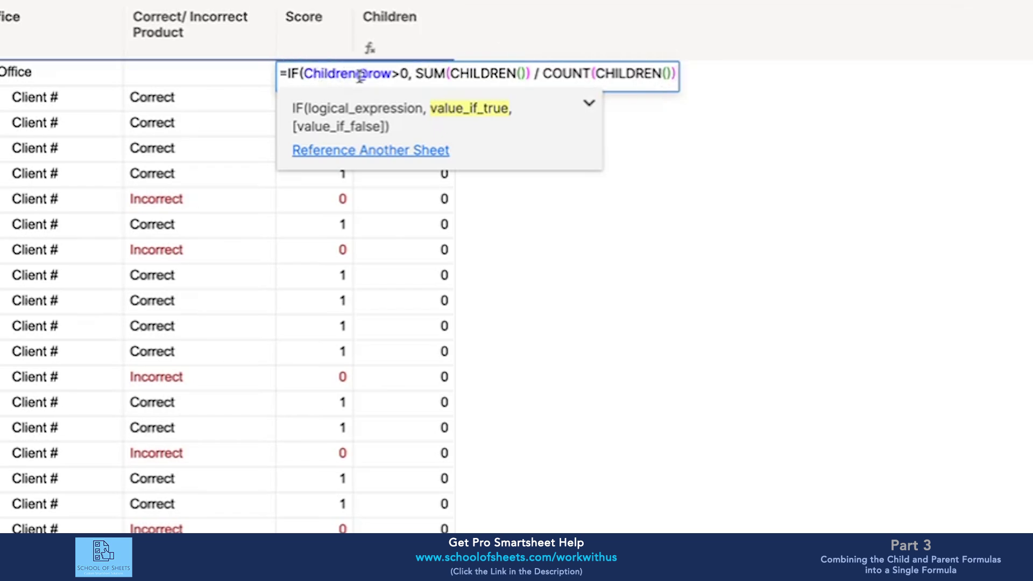
{"action": "key", "text": "Return"}
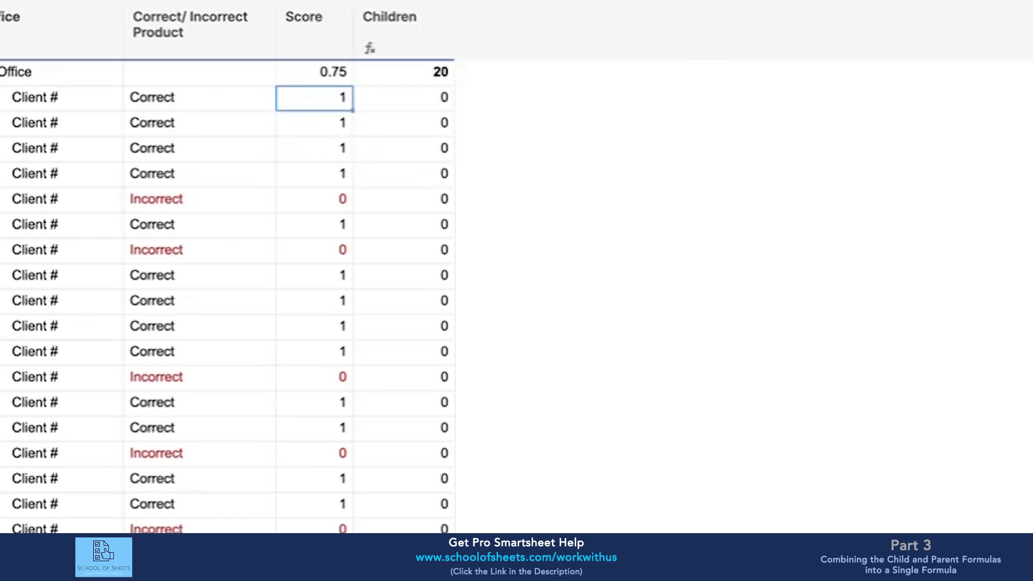
- Try to convert the first Office row's Score formula to a column formula
{"action": "right_click", "coordinate": [344, 78]}
{"action": "left_click", "coordinate": [427, 519]}
{"action": "mouse_move", "coordinate": [370, 86]}
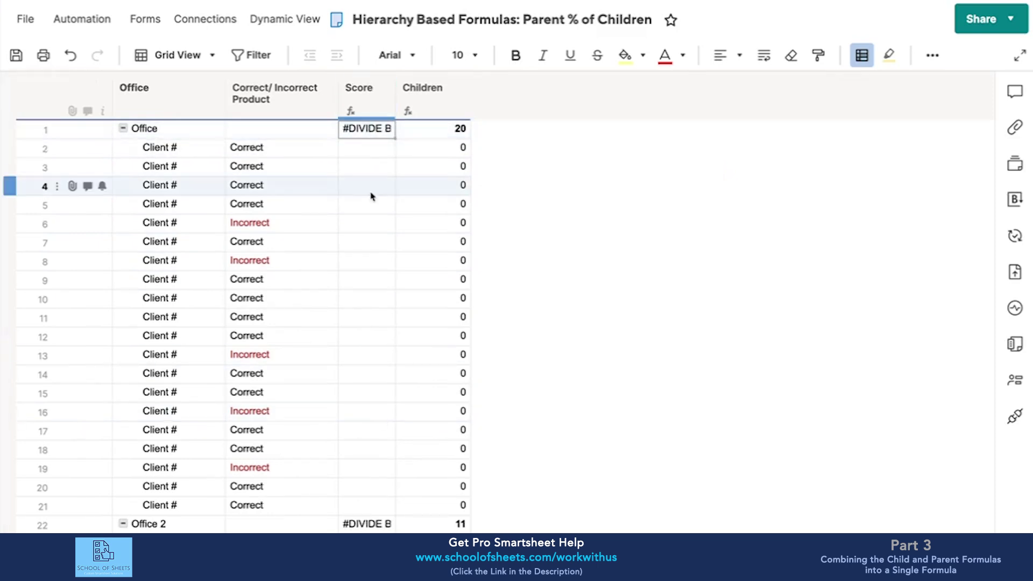
- Copy the nested IF expression, without its equals sign, from the first Client row's Score formula
{"action": "double_click", "coordinate": [374, 150]}
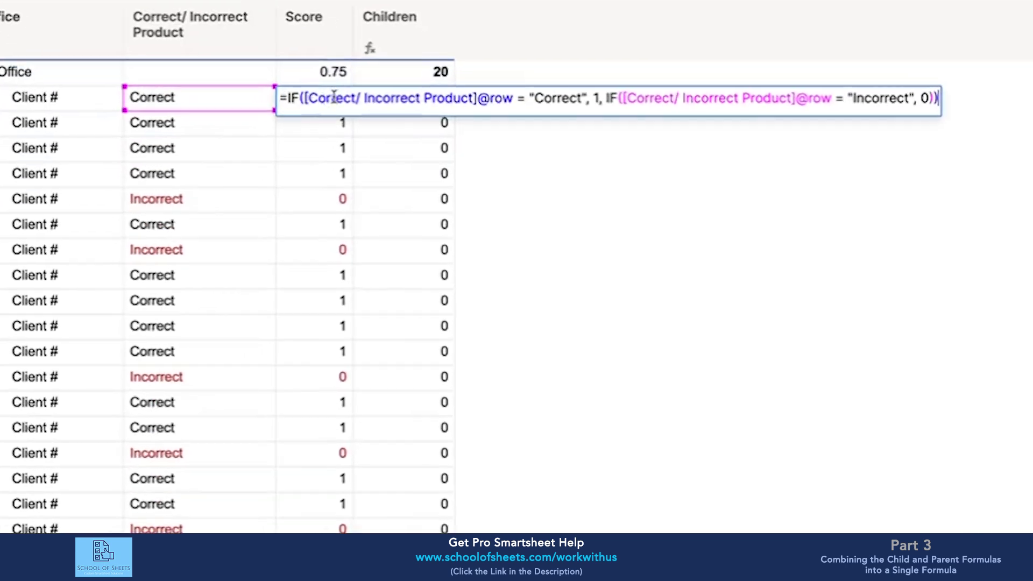
{"action": "left_click", "coordinate": [295, 97]}
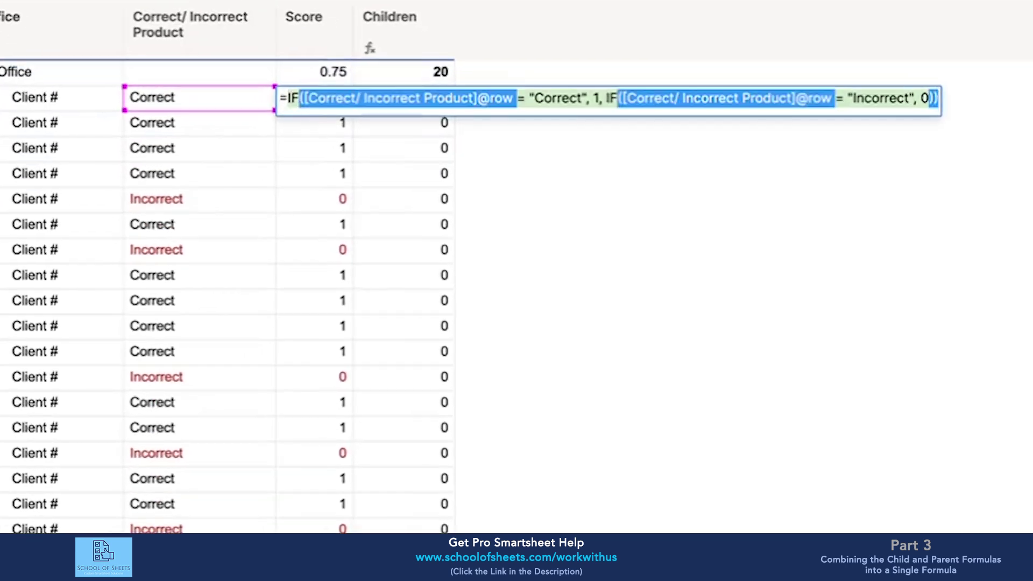
{"action": "key", "text": "Escape"}
- Add the copied nested IF expression as the value-if-false argument of the first Office row's Score formula, after COUNT(CHILDREN())
{"action": "double_click", "coordinate": [318, 72]}
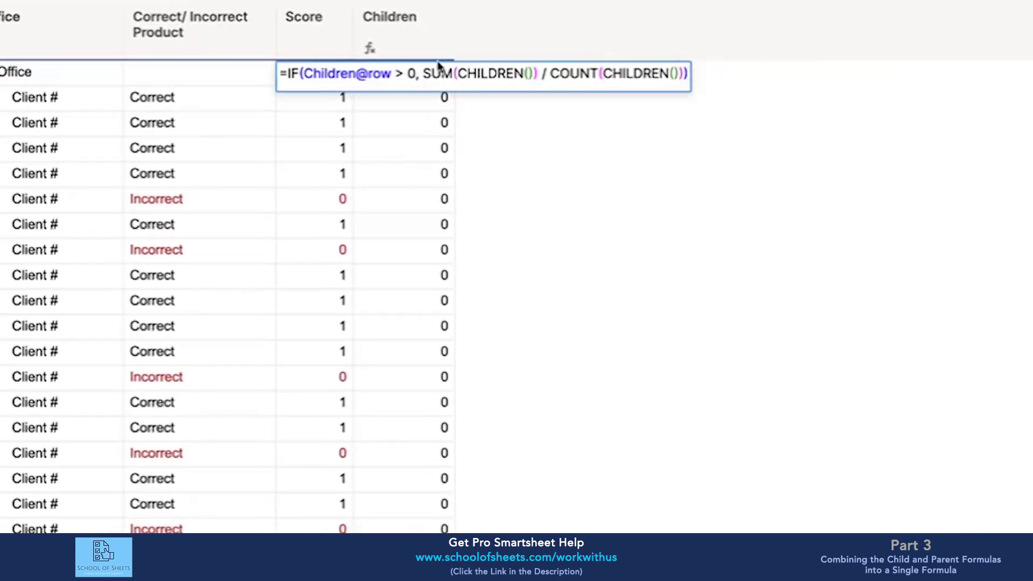
{"action": "left_click", "coordinate": [315, 76]}
{"action": "left_click_drag", "start_coordinate": [423, 74], "coordinate": [682, 74]}
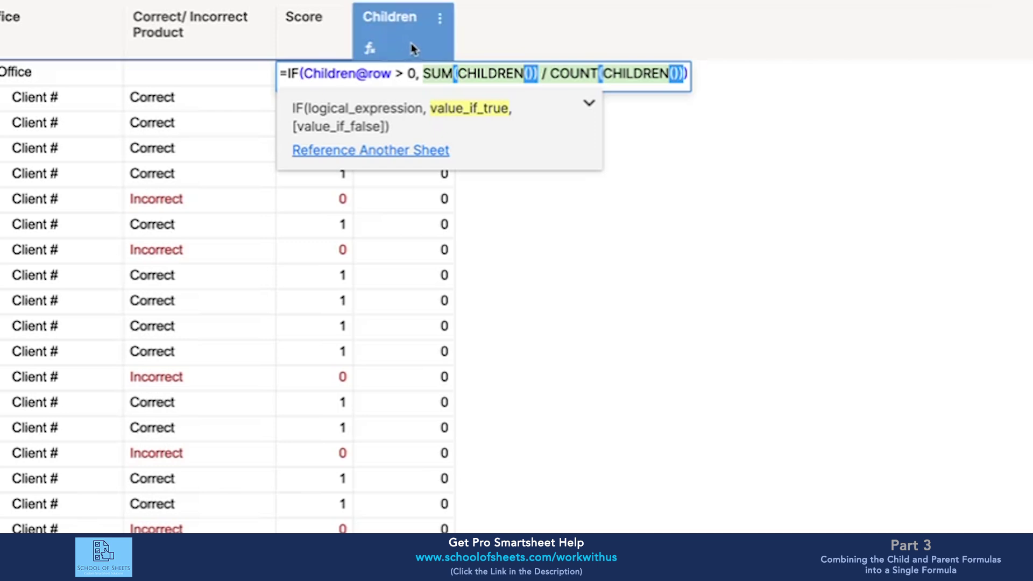
{"action": "left_click", "coordinate": [689, 74]}
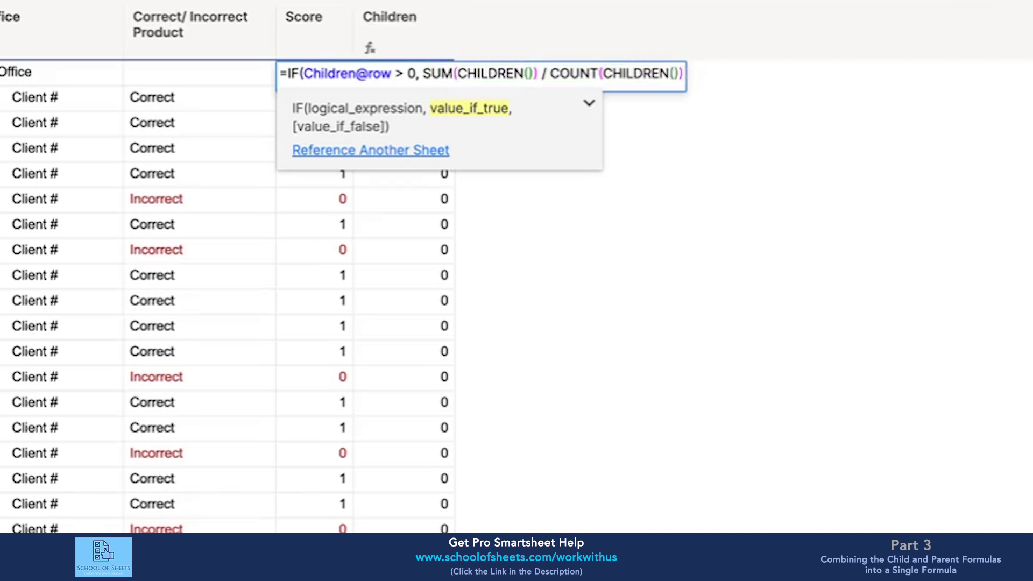
{"action": "type", "text": ","}
{"action": "type", "text": "IF([Correct/ Incorrect Product]@row = \"Correct\", 1, IF([Correct/ Incorrect Product]@row = \"Incorrect\", 0))"}
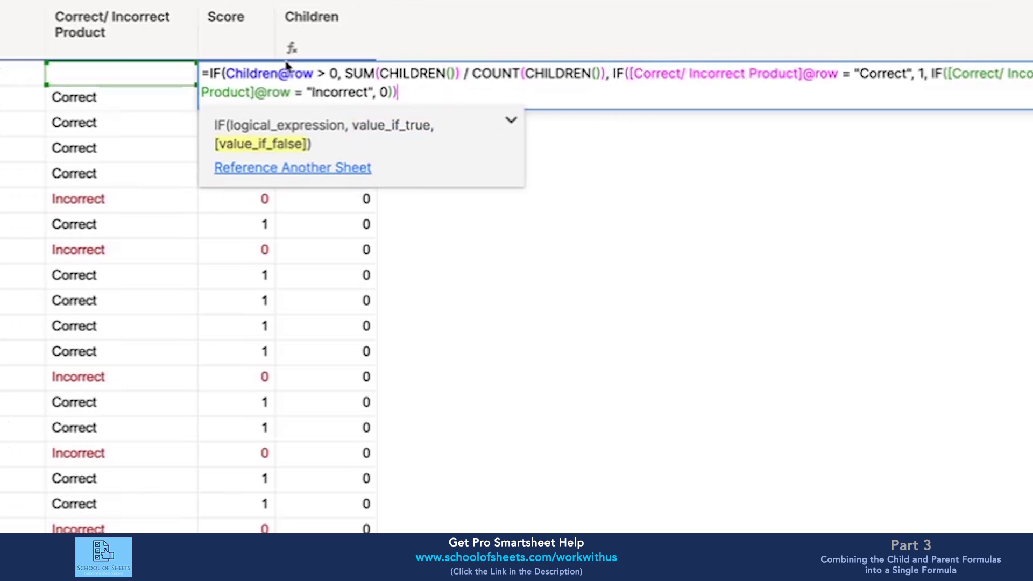
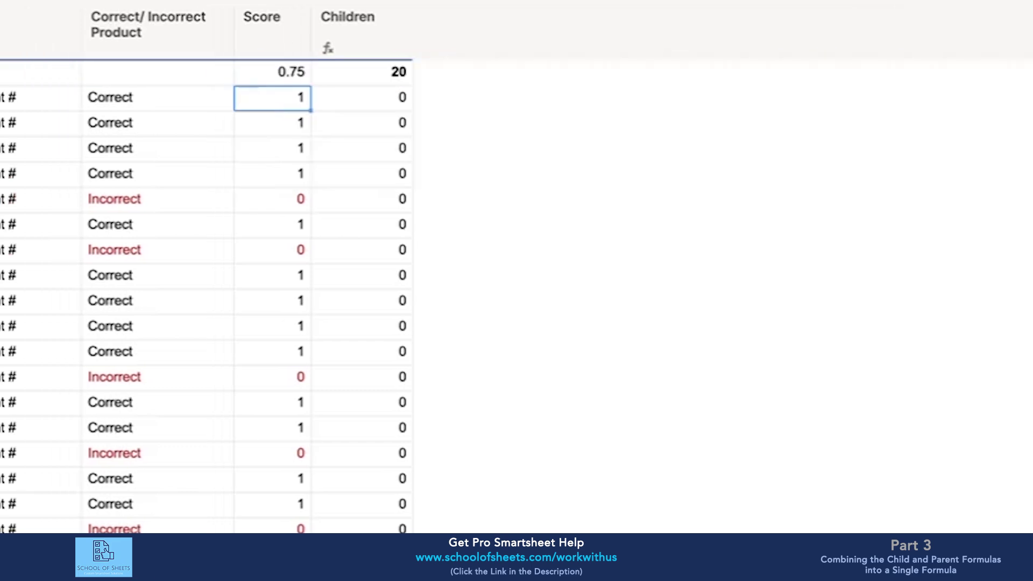
- Convert the first Office row's combined Score formula to a column formula and check the scores across all offices
{"action": "left_click", "coordinate": [282, 77]}
{"action": "right_click", "coordinate": [282, 77]}
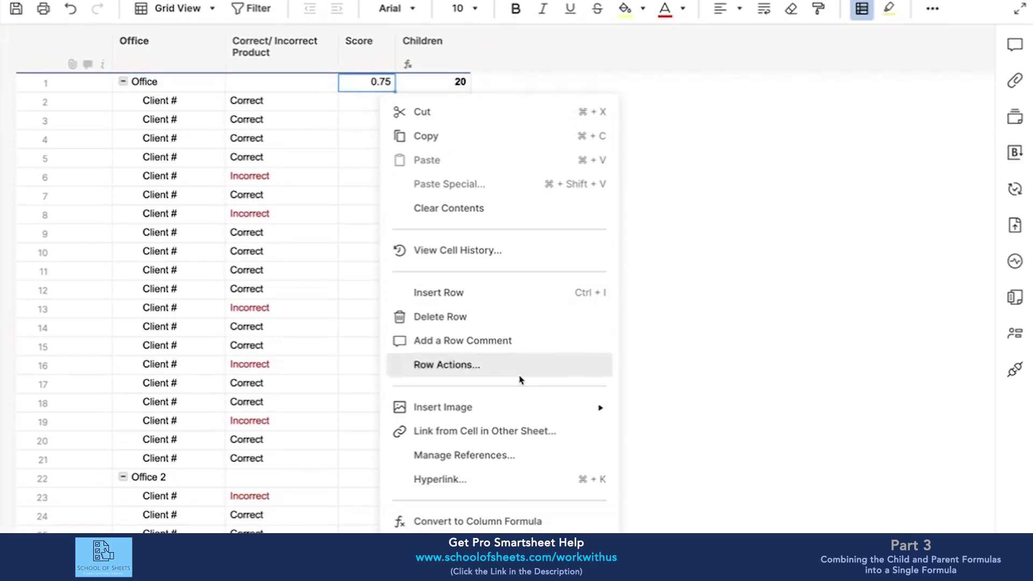
{"action": "left_click", "coordinate": [491, 521]}
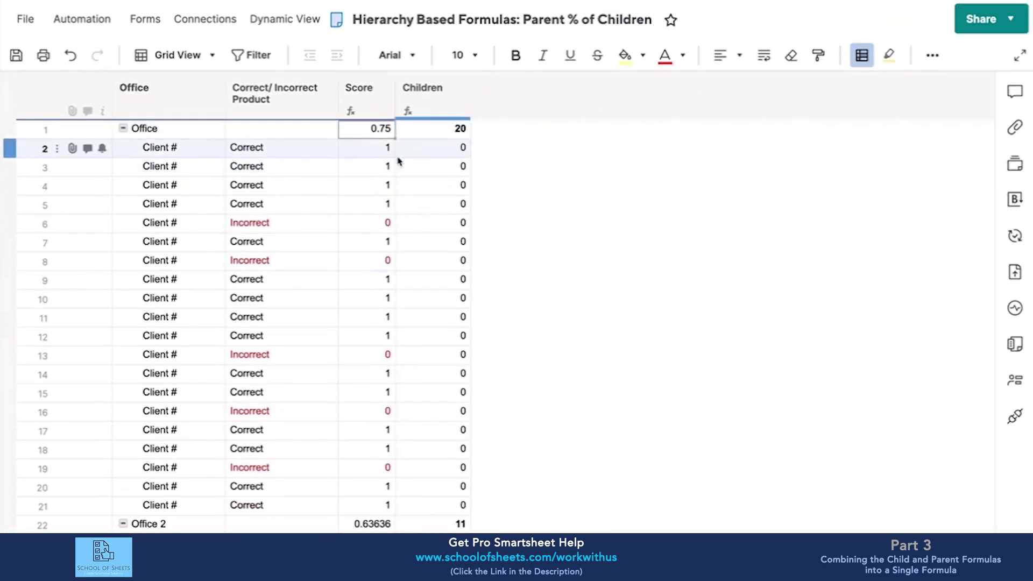
{"action": "scroll", "coordinate": [385, 161], "scroll_direction": "down", "scroll_amount": 3}
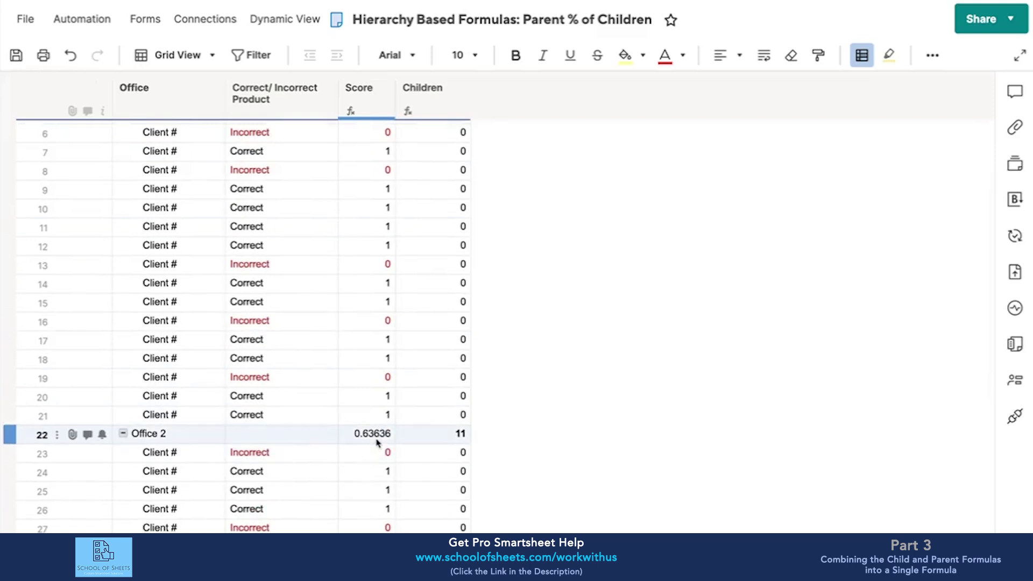
{"action": "scroll", "coordinate": [370, 438], "scroll_direction": "down", "scroll_amount": 5}
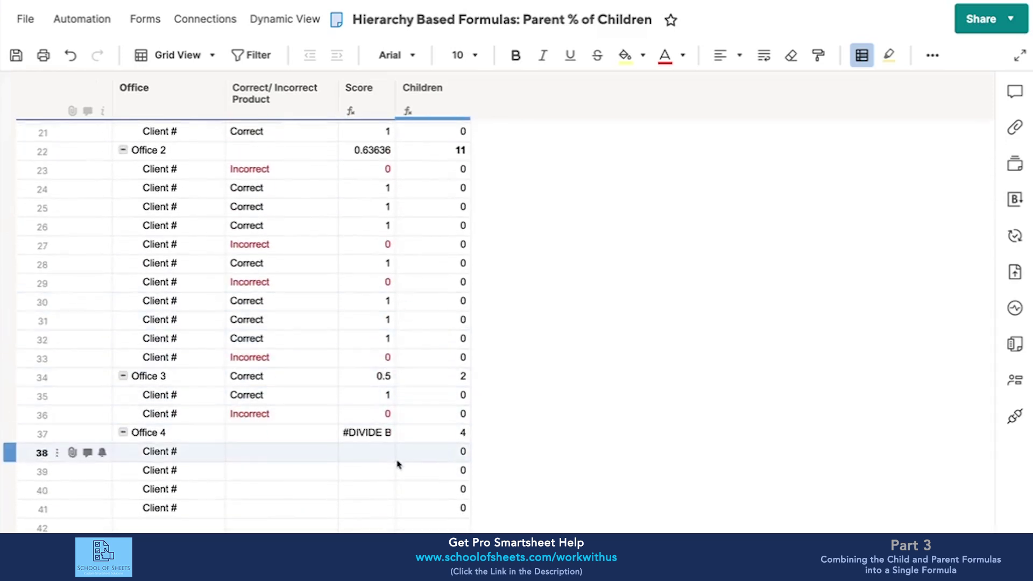
{"action": "scroll", "coordinate": [387, 270], "scroll_direction": "up", "scroll_amount": 7}
{"action": "left_click", "coordinate": [379, 136]}
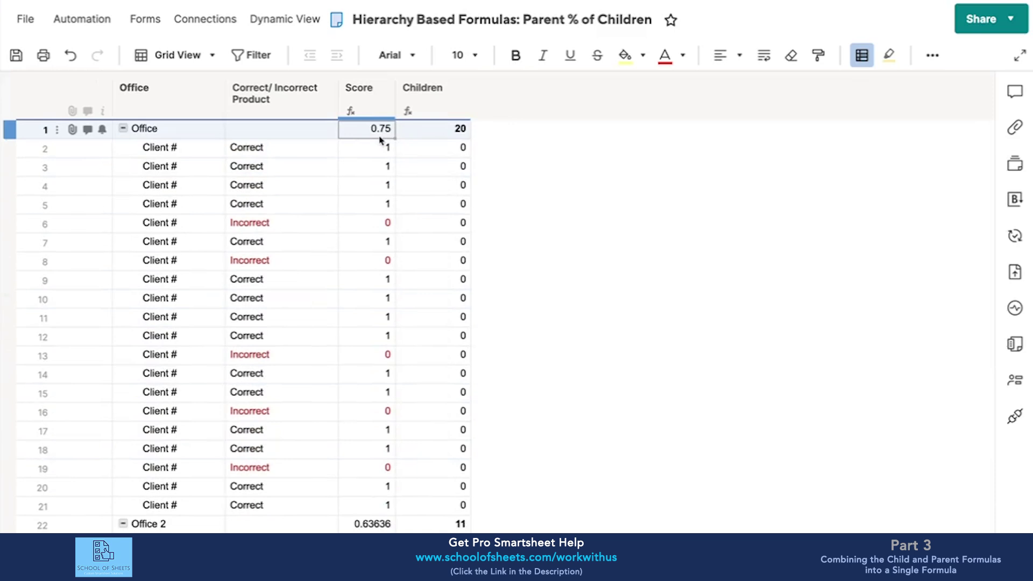
- Add a conditional formatting rule with the custom condition that Children is greater than 0
{"action": "left_click", "coordinate": [866, 62]}
{"action": "left_click", "coordinate": [271, 178]}
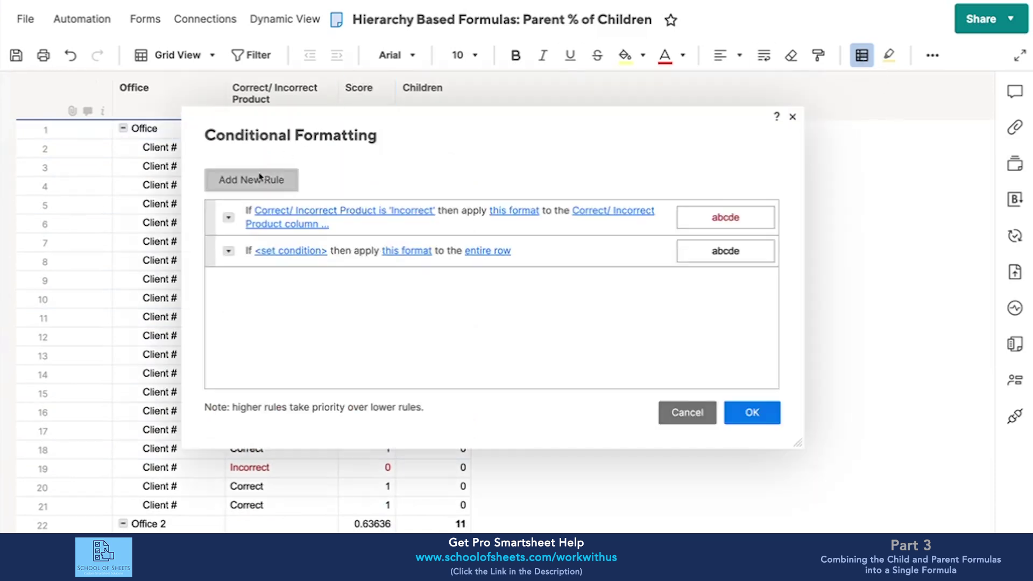
{"action": "left_click", "coordinate": [291, 252]}
{"action": "left_click", "coordinate": [288, 261]}
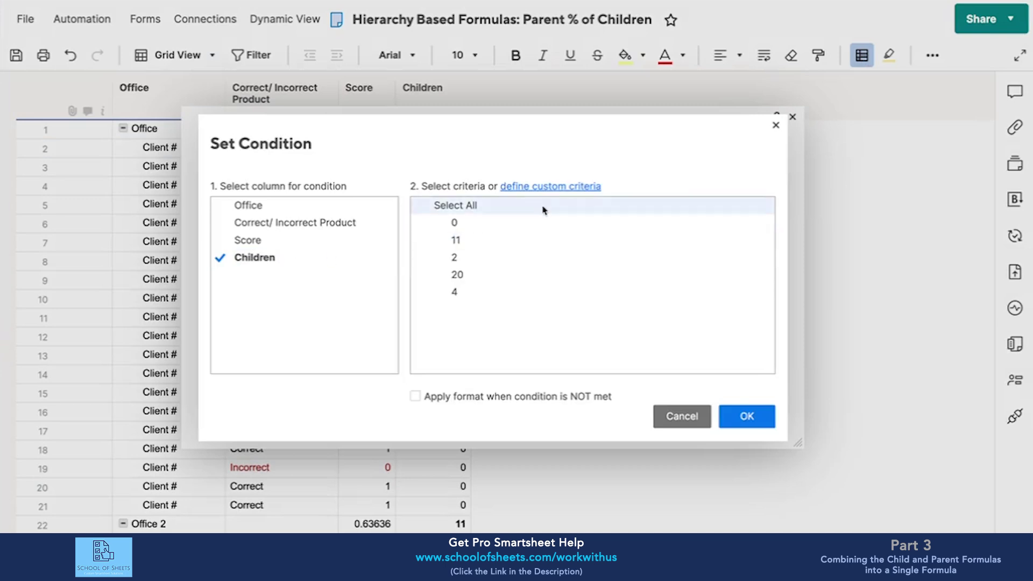
{"action": "left_click", "coordinate": [573, 187]}
{"action": "left_click", "coordinate": [530, 209]}
{"action": "left_click", "coordinate": [474, 267]}
{"action": "left_click", "coordinate": [618, 207]}
{"action": "type", "text": "0"}
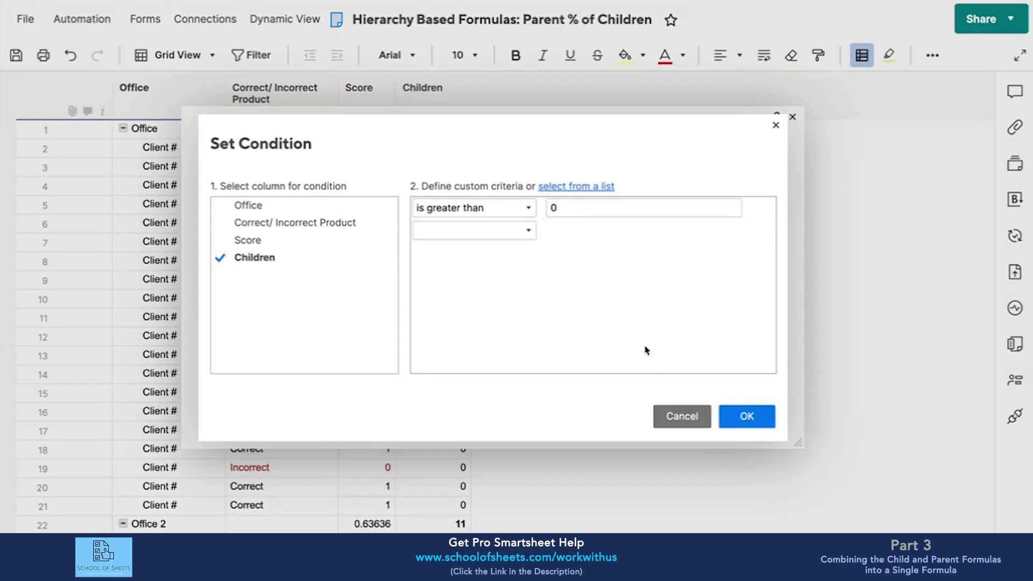
{"action": "left_click", "coordinate": [760, 416]}
- Give the new conditional formatting rule a light blue fill and bold text, and apply it to the sheet
{"action": "left_click", "coordinate": [465, 251]}
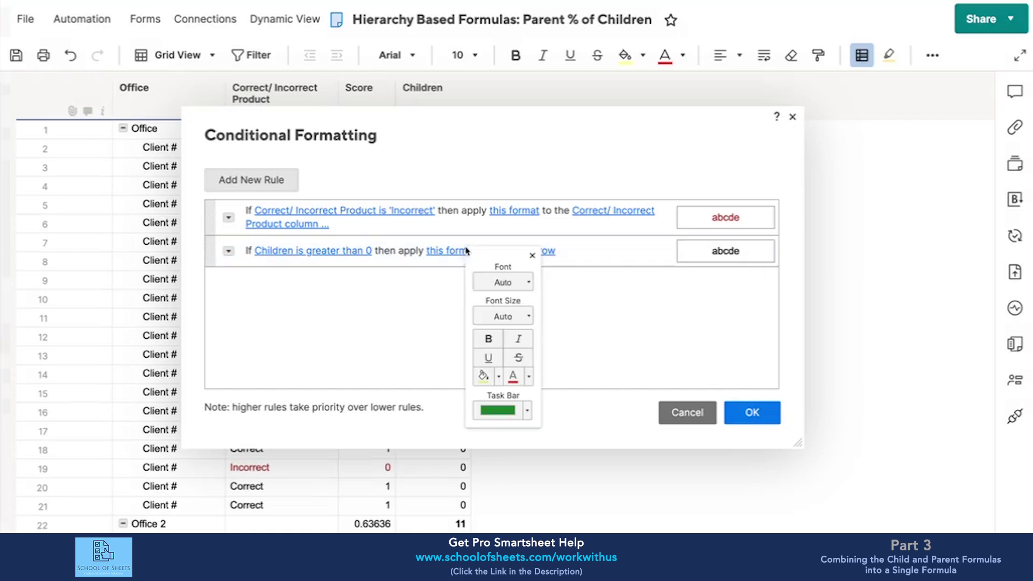
{"action": "left_click", "coordinate": [499, 376]}
{"action": "left_click", "coordinate": [601, 418]}
{"action": "left_click", "coordinate": [488, 338]}
{"action": "left_click", "coordinate": [752, 413]}
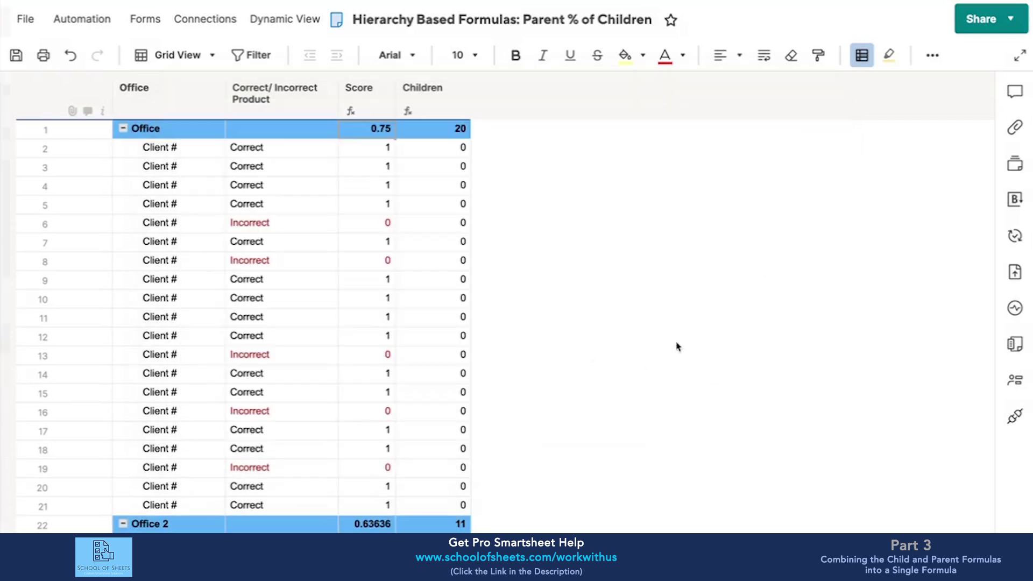
- Hide the Children column and inspect the Score formula in the first Office row and a Client row
{"action": "right_click", "coordinate": [452, 106]}
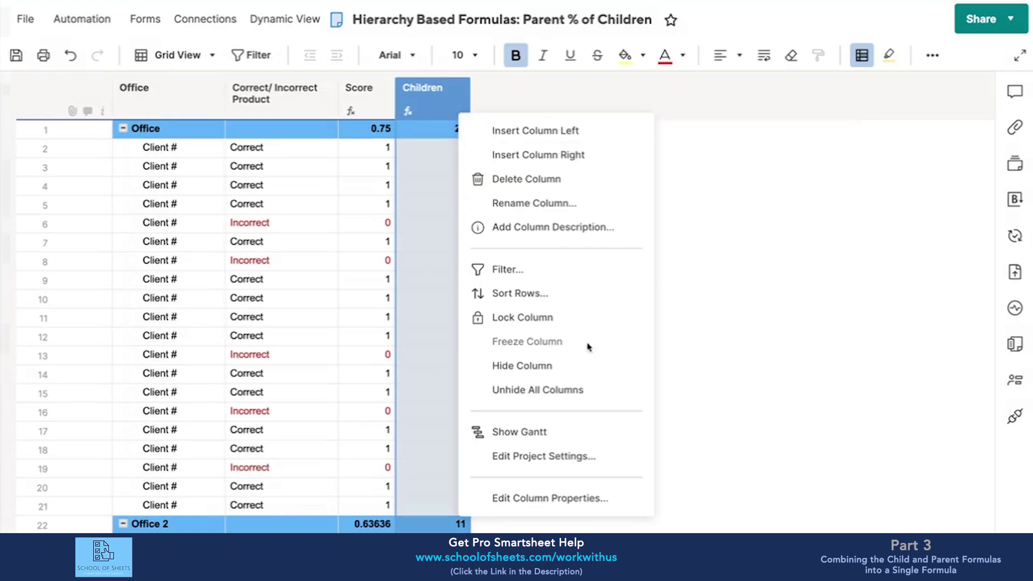
{"action": "left_click", "coordinate": [577, 365]}
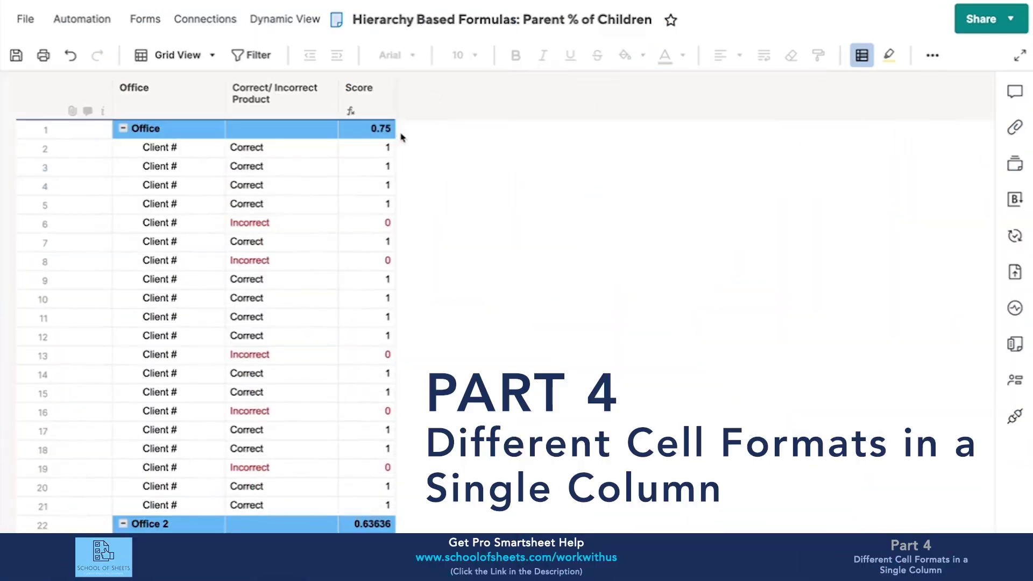
{"action": "left_click", "coordinate": [380, 132]}
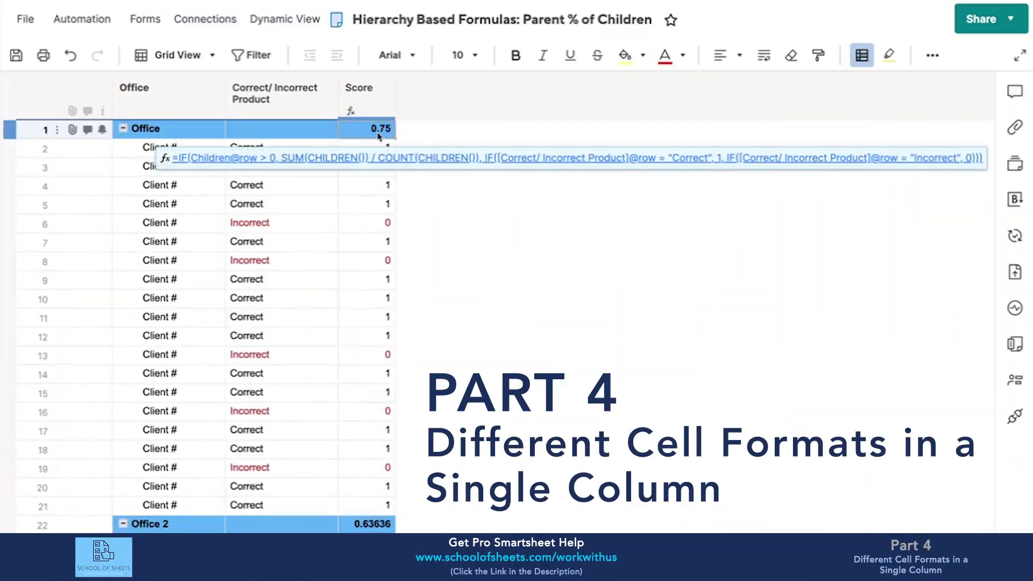
{"action": "left_click", "coordinate": [379, 185]}
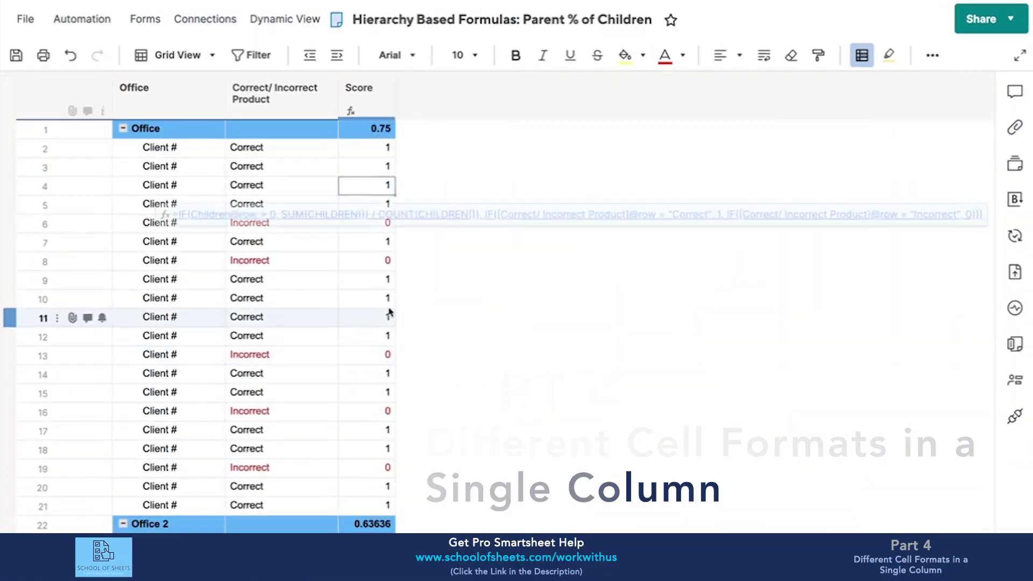
- Format the entire Score column as a percentage
{"action": "left_click", "coordinate": [358, 90]}
{"action": "left_click", "coordinate": [932, 55]}
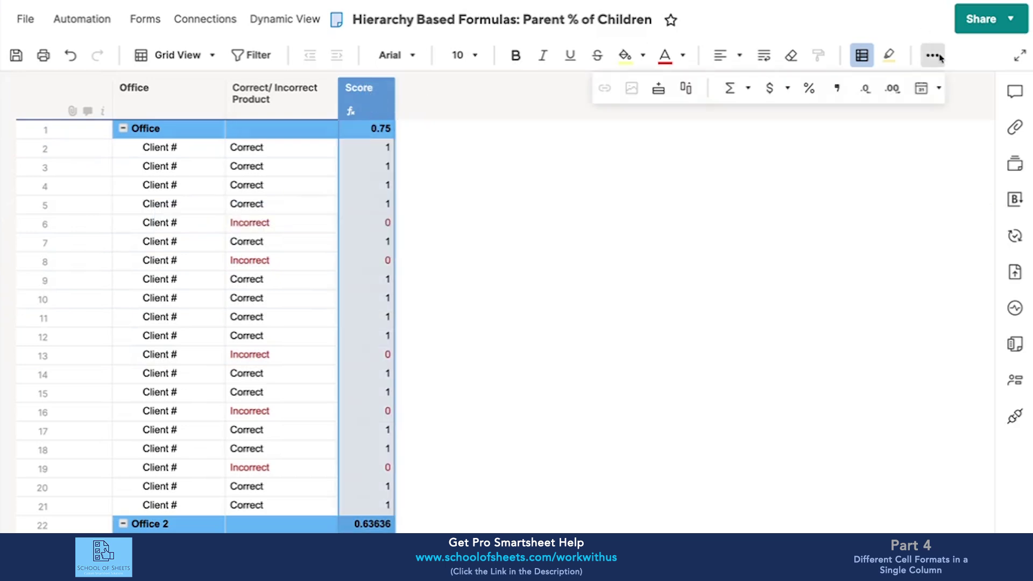
{"action": "left_click", "coordinate": [810, 88]}
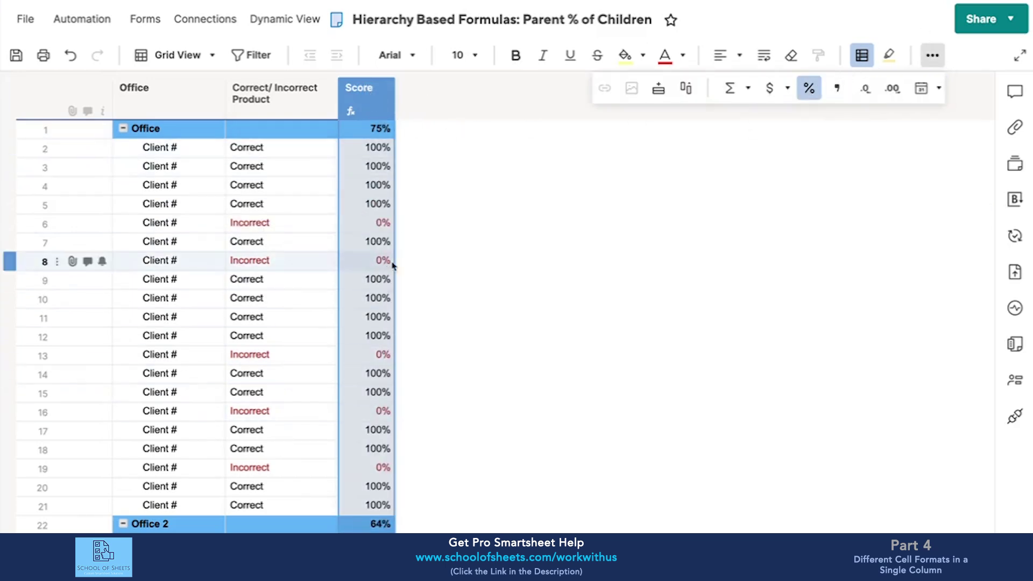
- Remove the percentage format from the Score column
{"action": "left_click", "coordinate": [931, 59]}
{"action": "left_click", "coordinate": [931, 59]}
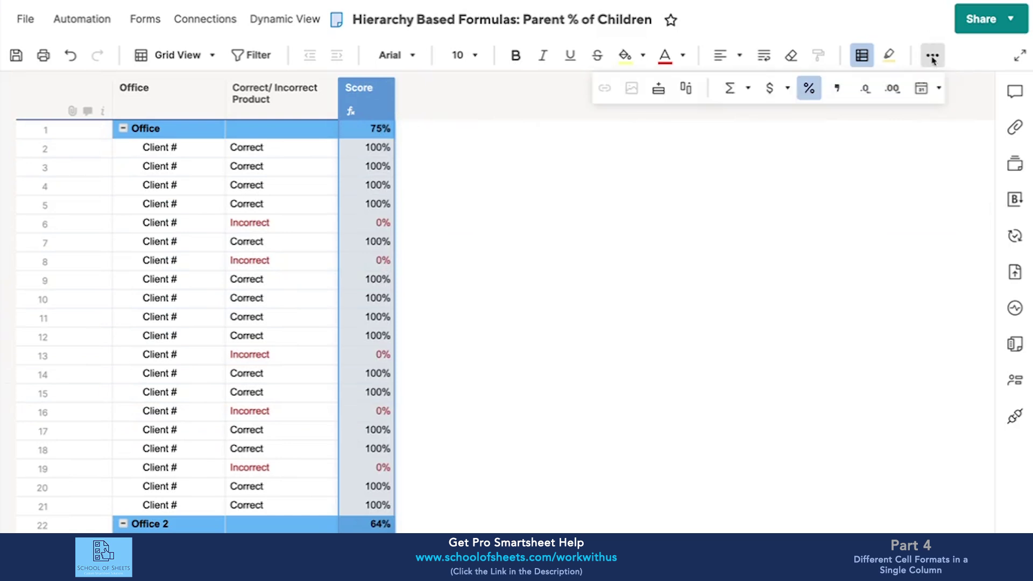
{"action": "left_click", "coordinate": [809, 88]}
- Convert the Score column formula back to individual cell formulas
{"action": "left_click", "coordinate": [371, 129]}
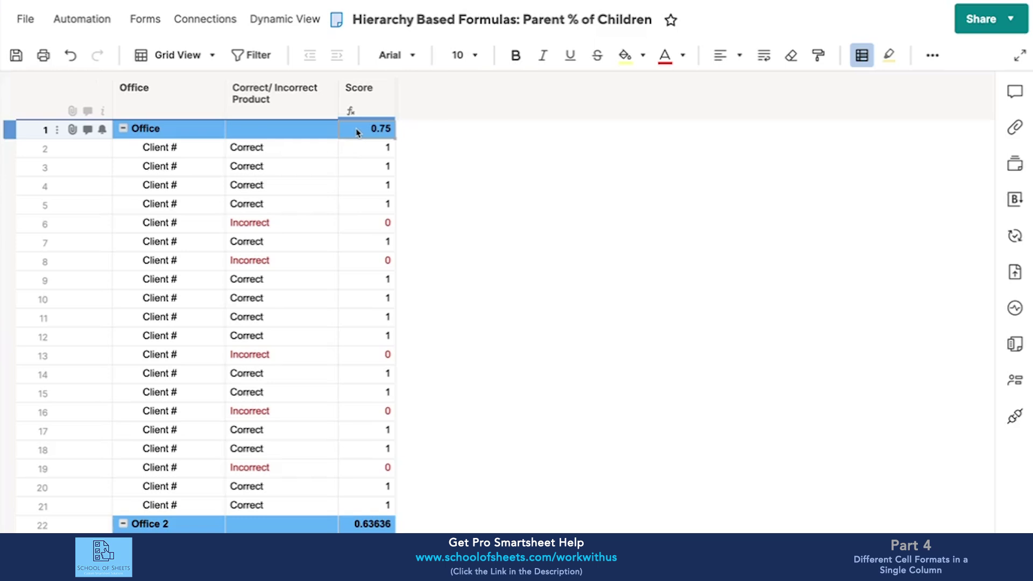
{"action": "right_click", "coordinate": [357, 132]}
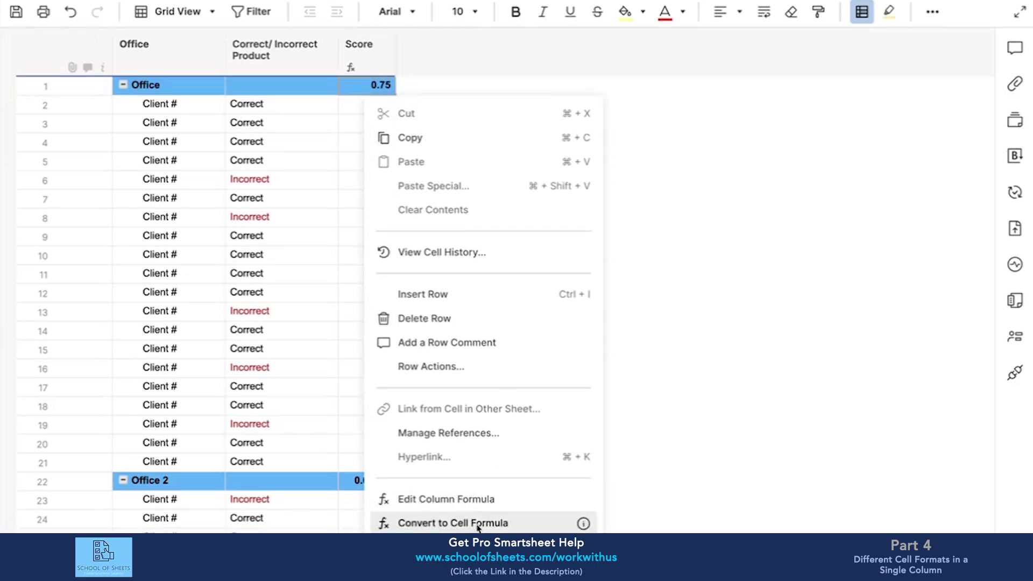
{"action": "left_click", "coordinate": [580, 543]}
- Cut the IF parts out of the first Office row's Score formula, leaving =SUM(CHILDREN()) / COUNT(CHILDREN())
{"action": "double_click", "coordinate": [371, 137]}
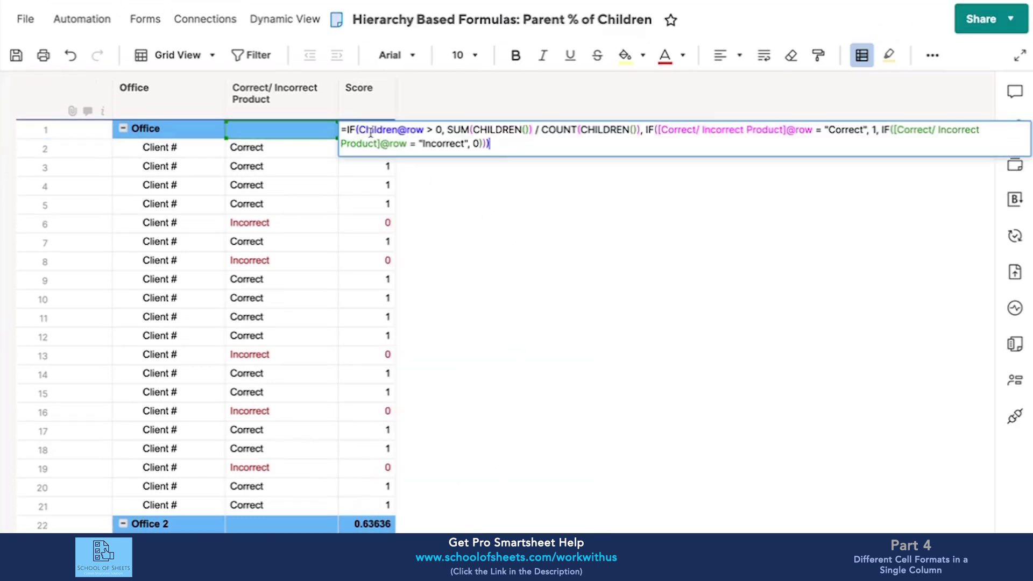
{"action": "left_click", "coordinate": [446, 129]}
{"action": "left_click", "coordinate": [346, 130], "text": "shift"}
{"action": "key", "text": "BackSpace"}
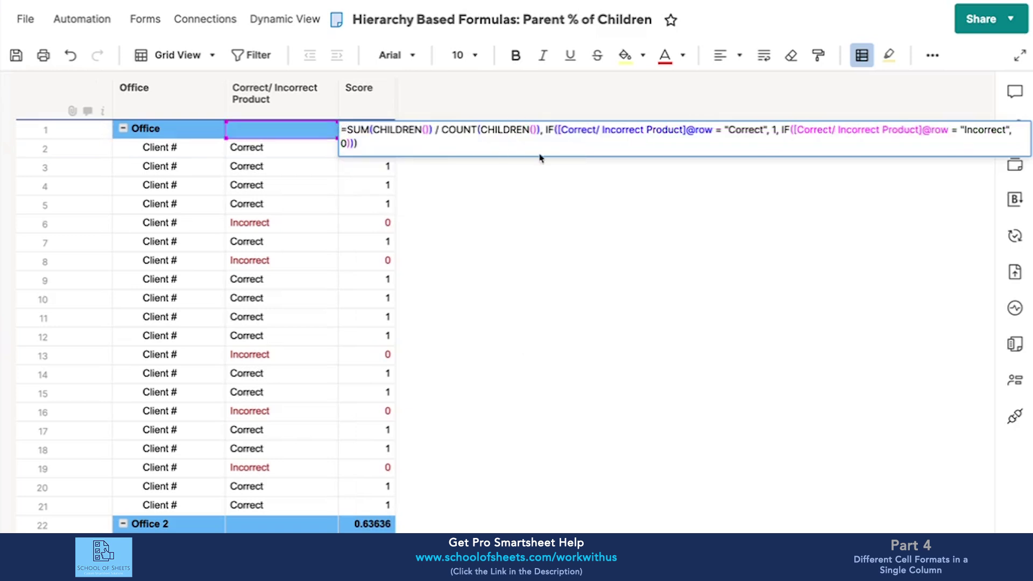
{"action": "left_click_drag", "start_coordinate": [538, 131], "coordinate": [356, 143]}
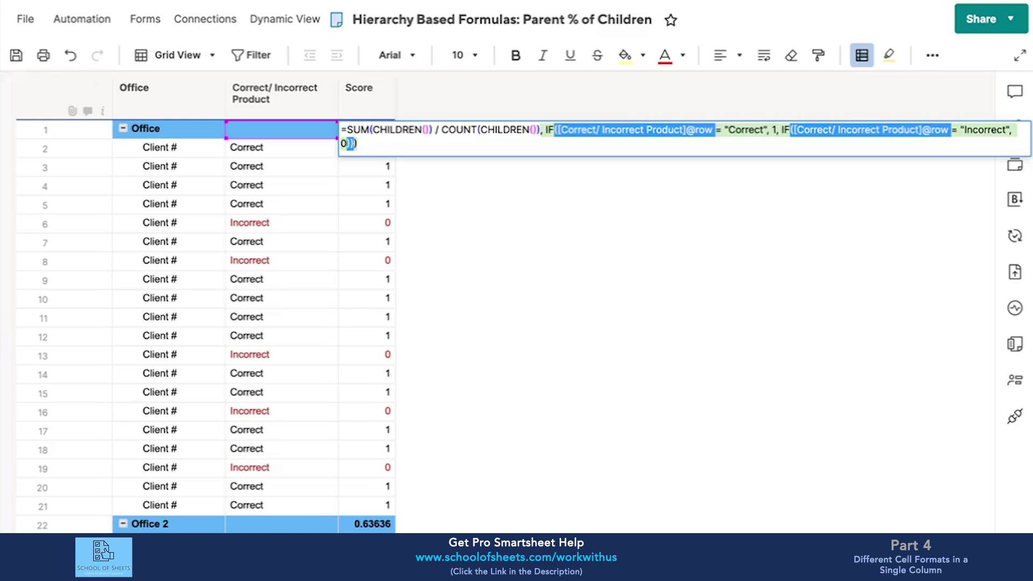
{"action": "key", "text": "BackSpace"}
{"action": "key", "text": "Escape"}
- Replace the Score formula in the Office 2 row with =SUM(CHILDREN()) / COUNT(CHILDREN())
{"action": "scroll", "coordinate": [440, 286], "scroll_direction": "down", "scroll_amount": 5}
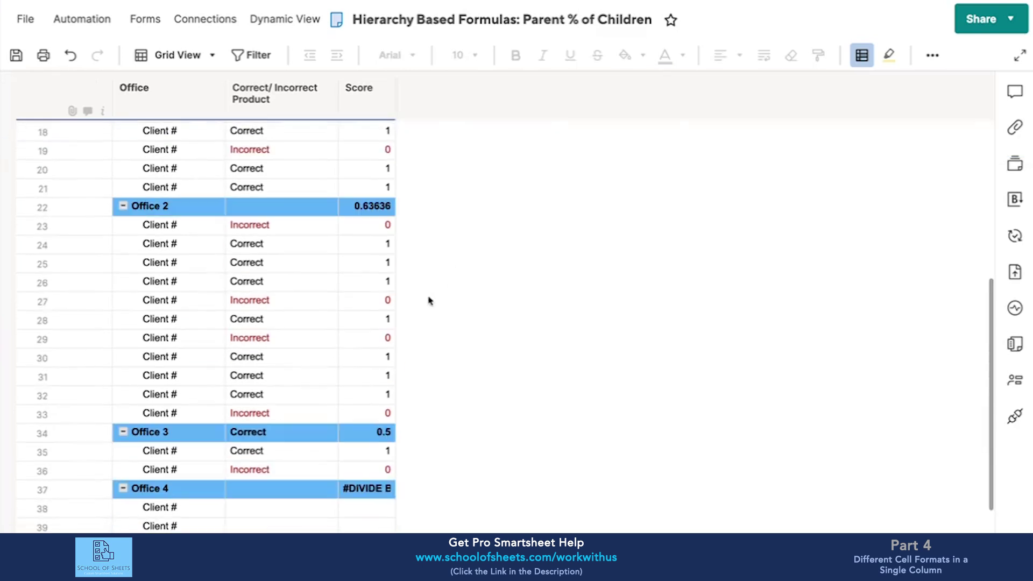
{"action": "left_click", "coordinate": [364, 205]}
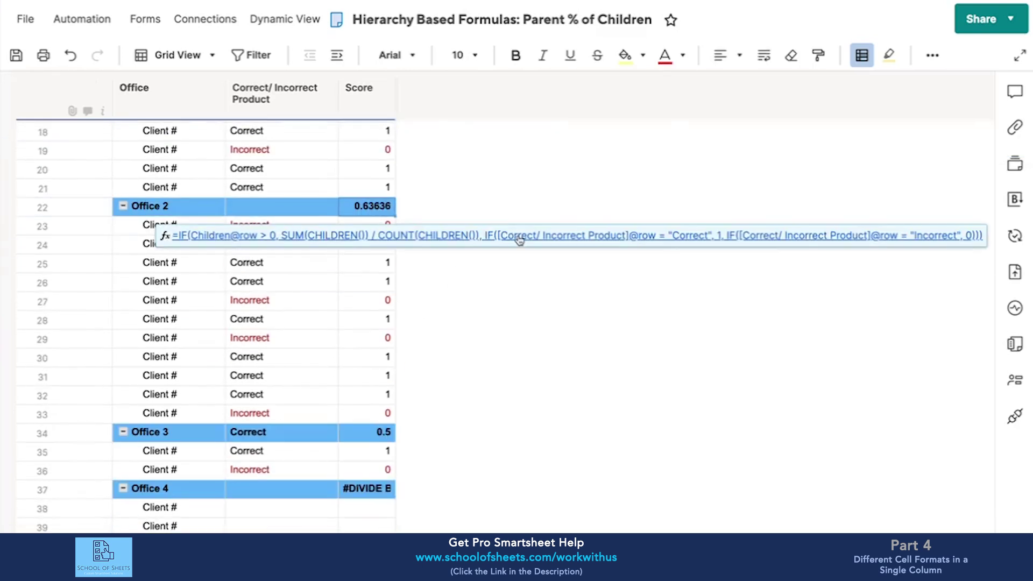
{"action": "left_click", "coordinate": [359, 205]}
{"action": "type", "text": "=SUM(CHILDREN()) / COUNT(CHILDREN())"}
{"action": "key", "text": "Return"}
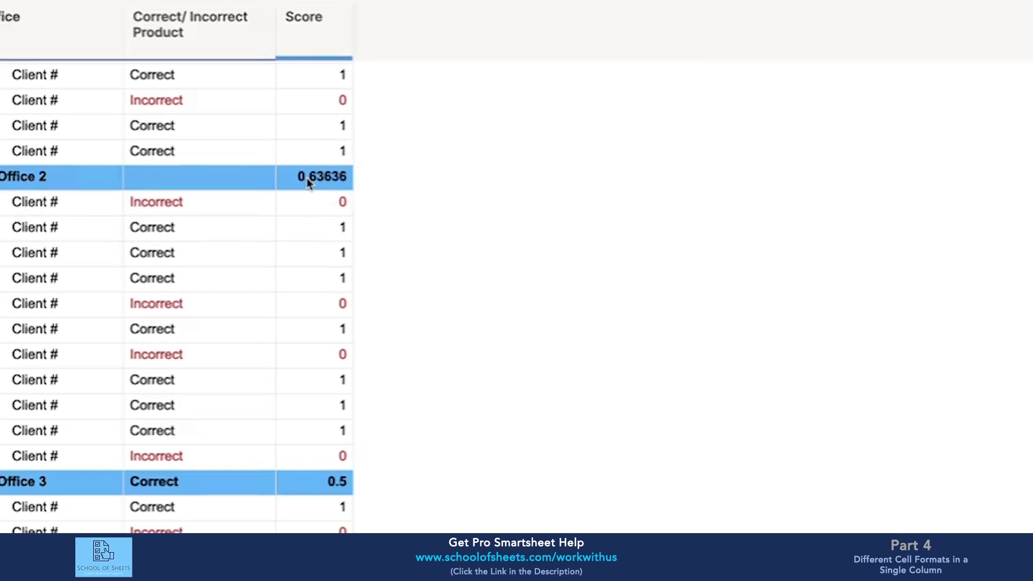
- Wrap the Office 2 row's Score formula in ROUND with 2 decimal places
{"action": "double_click", "coordinate": [361, 206]}
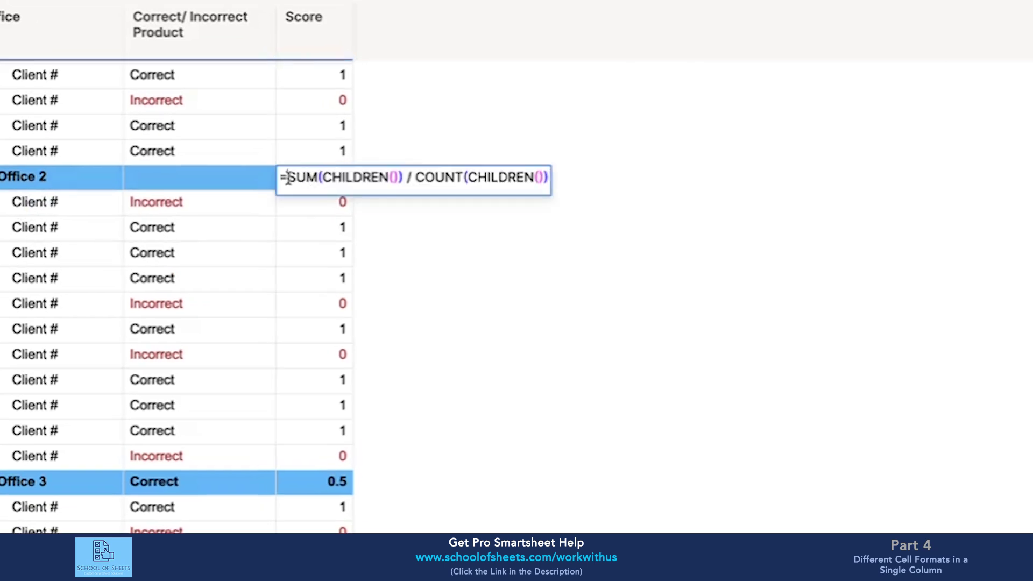
{"action": "left_click", "coordinate": [287, 177]}
{"action": "type", "text": "round("}
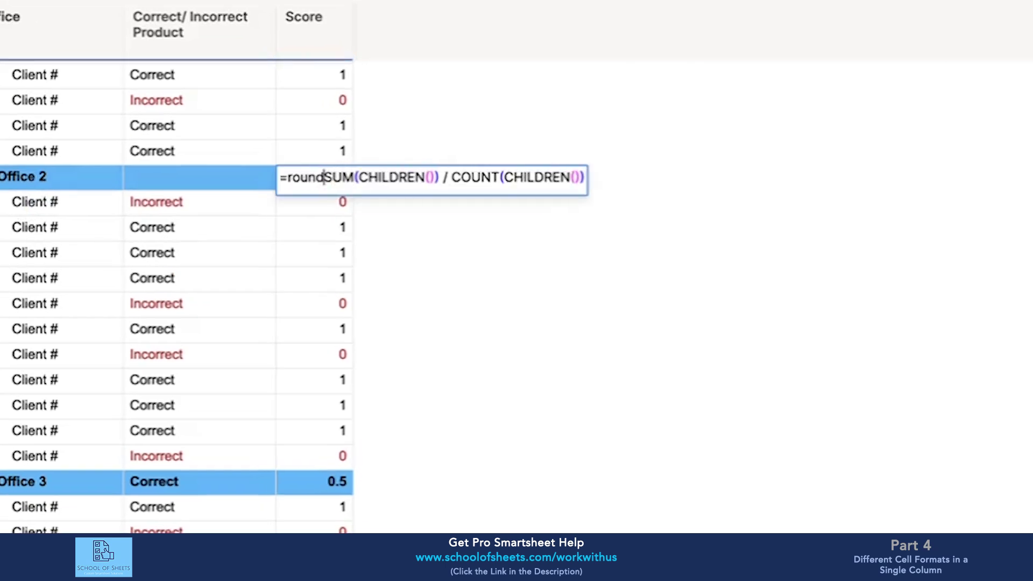
{"action": "type", "text": ",2"}
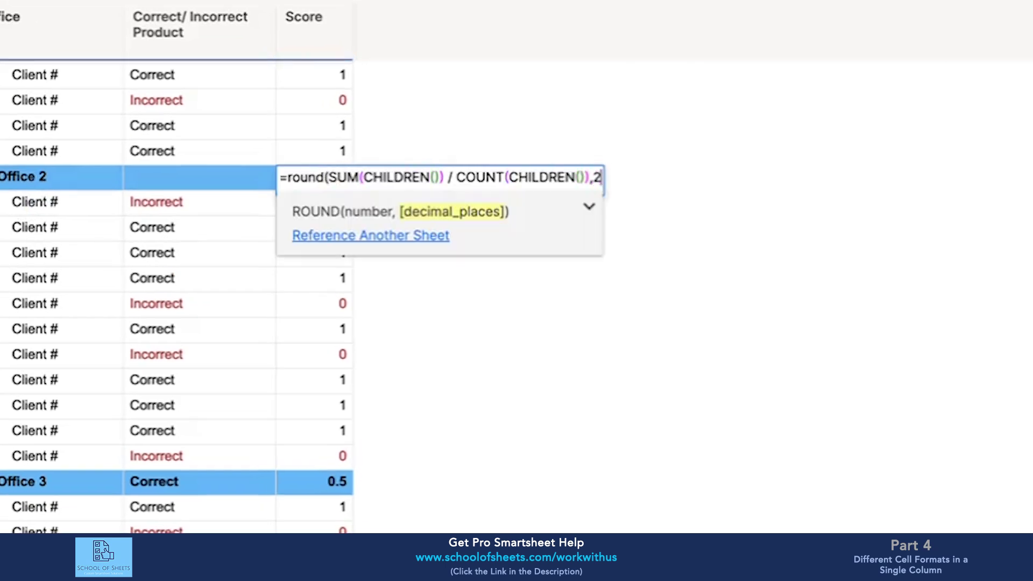
{"action": "key", "text": "Return"}
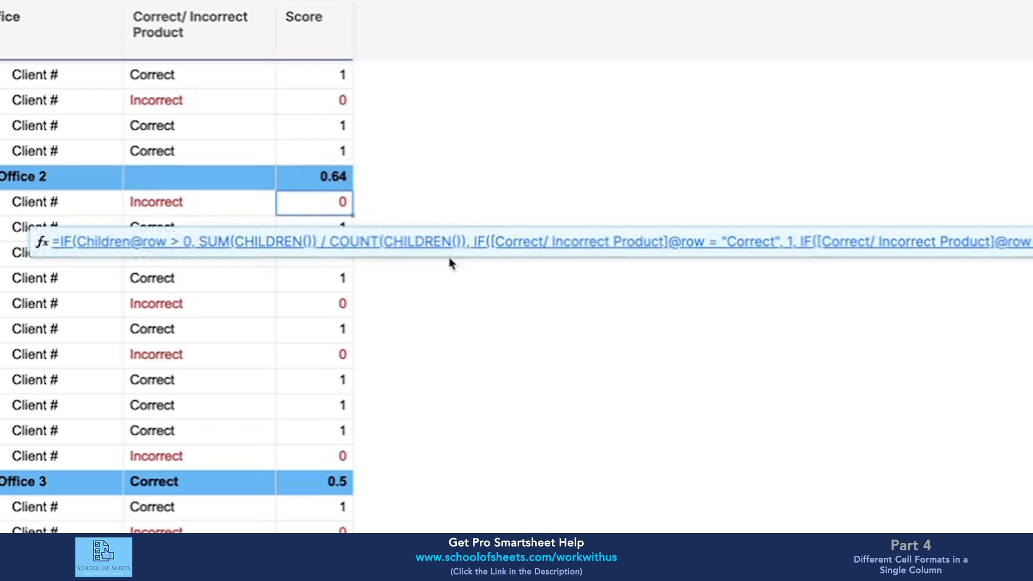
- Multiply the rounded result in the Office 2 row's Score formula by 100
{"action": "scroll", "coordinate": [401, 323], "scroll_direction": "up", "scroll_amount": 3}
{"action": "left_click", "coordinate": [337, 306]}
{"action": "left_click", "coordinate": [334, 260]}
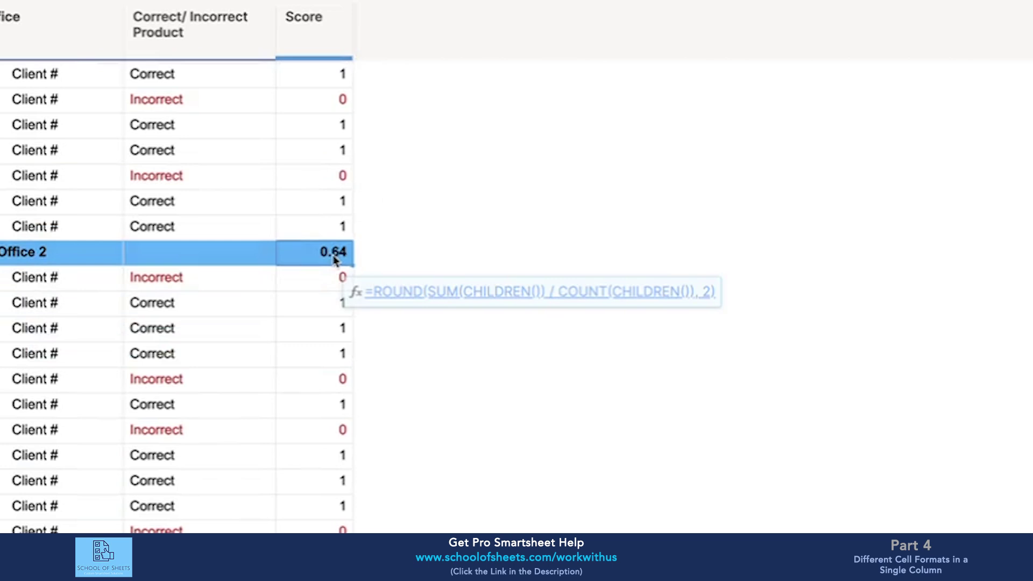
{"action": "double_click", "coordinate": [335, 261]}
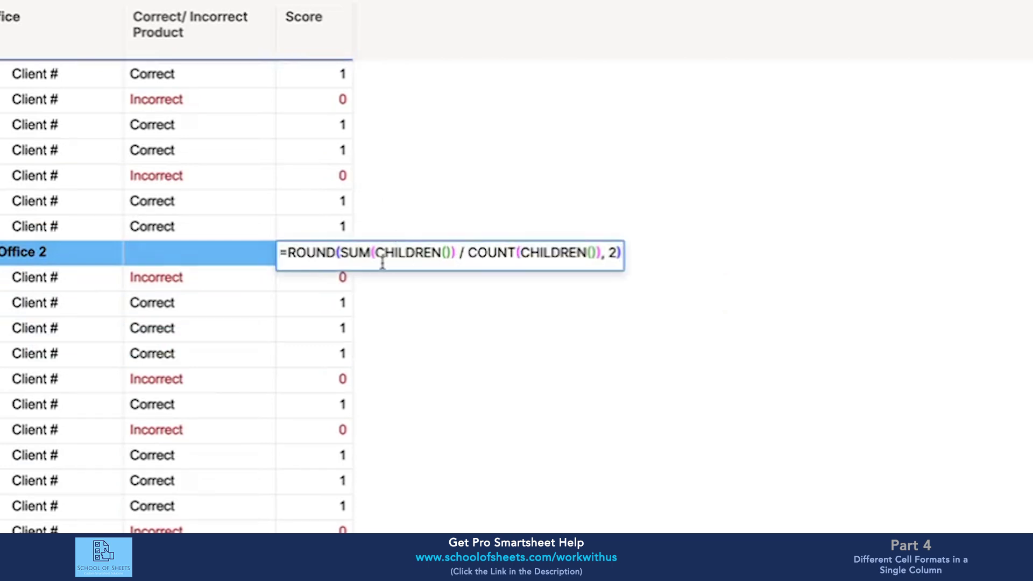
{"action": "type", "text": "*100"}
{"action": "key", "text": "Return"}
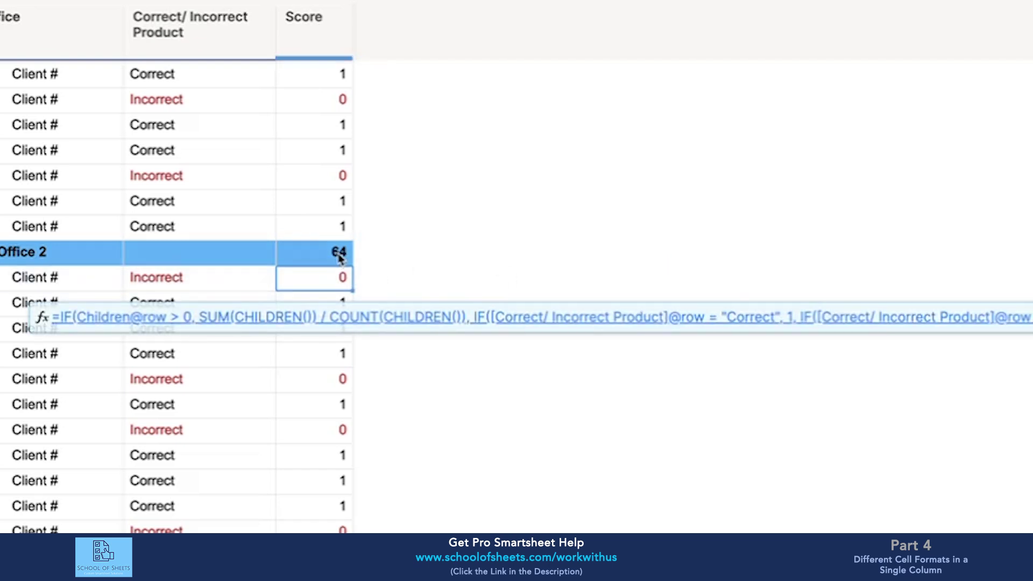
- Append + "%" to the end of the Office 2 row's Score formula
{"action": "key", "text": "ctrl+z"}
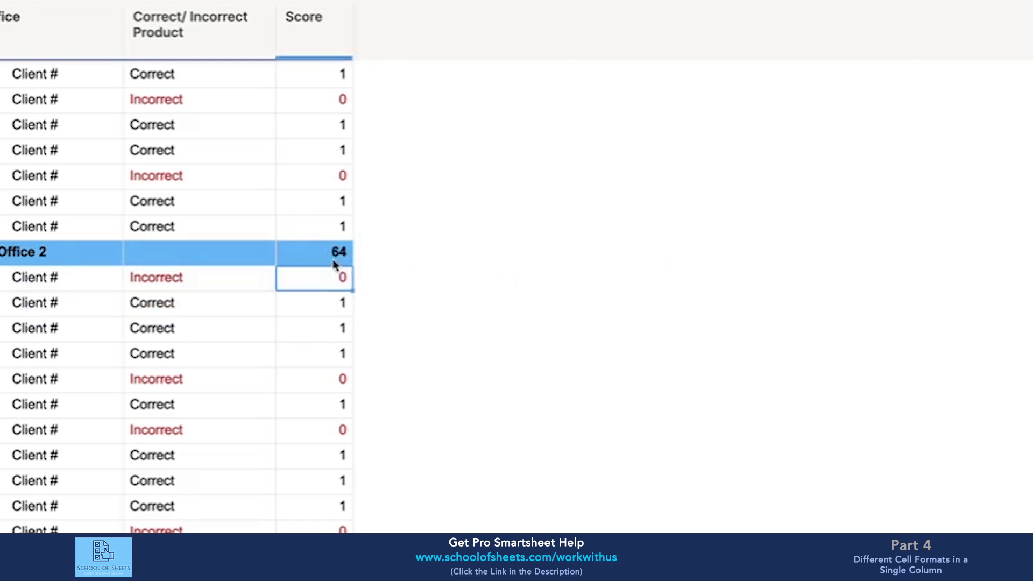
{"action": "double_click", "coordinate": [331, 257]}
{"action": "type", "text": "+"}
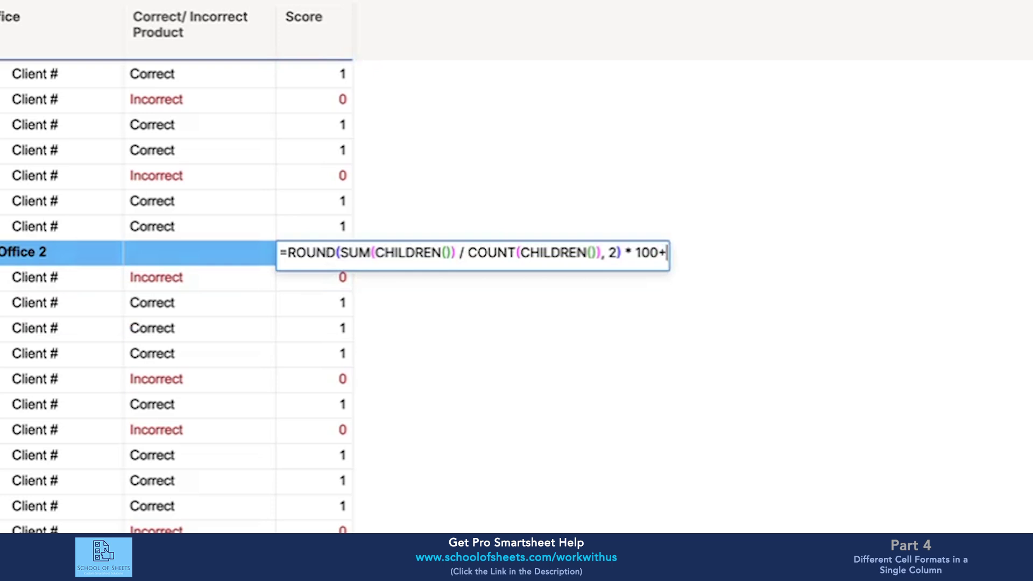
{"action": "type", "text": "\"%\""}
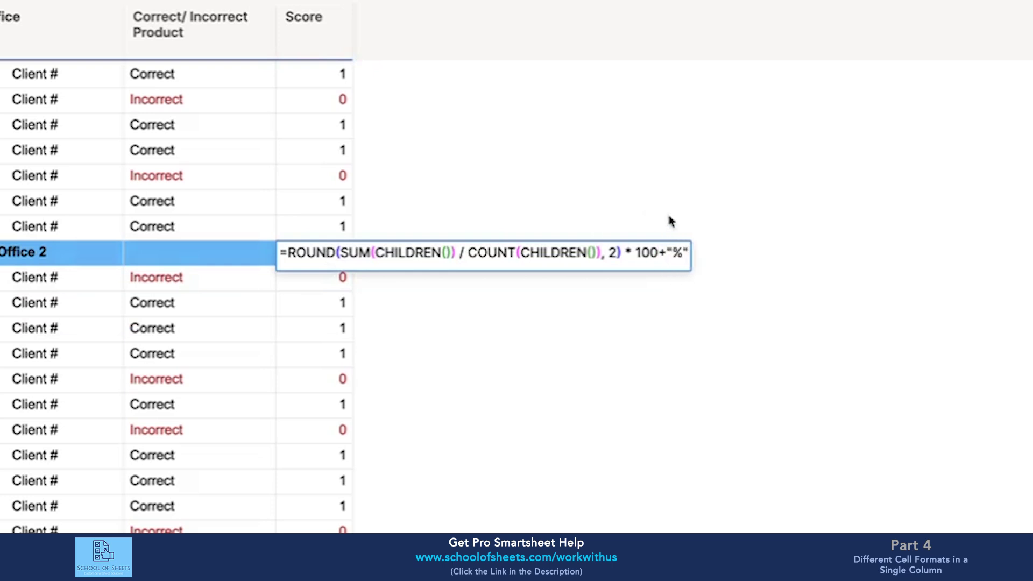
{"action": "left_click", "coordinate": [659, 253]}
{"action": "key", "text": "Return"}
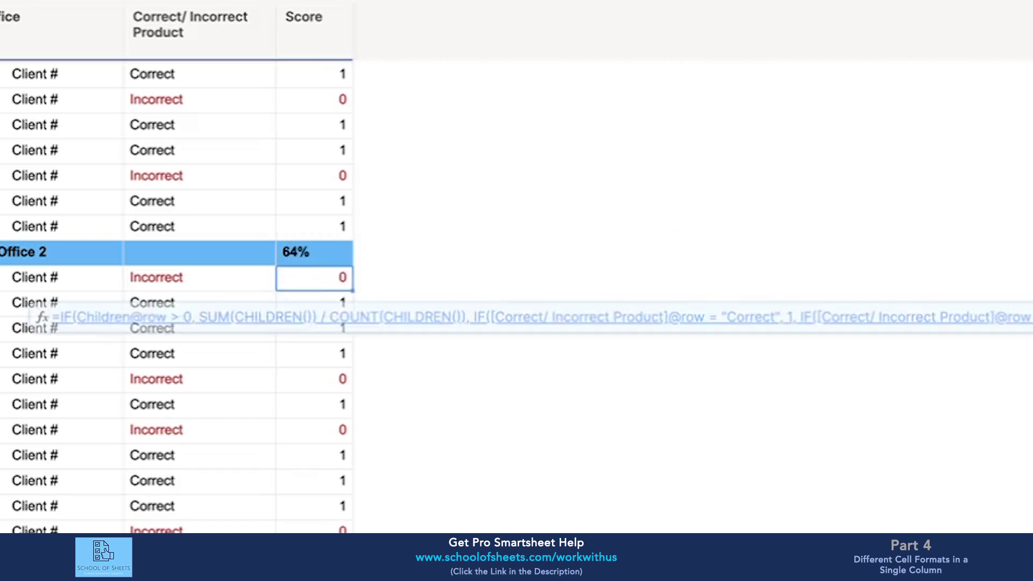
{"action": "left_click", "coordinate": [319, 254]}
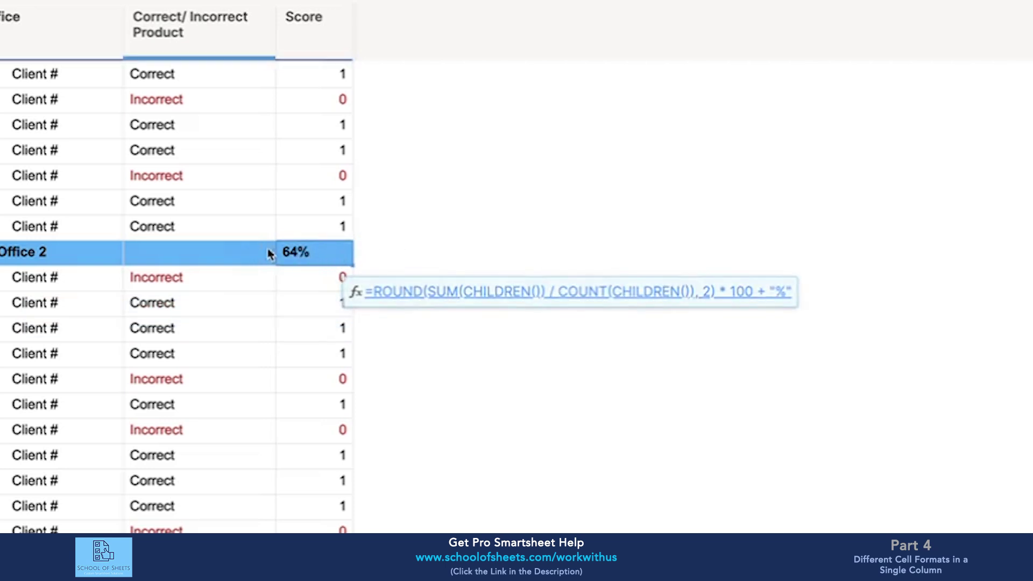
- Right-align the whole Score column
{"action": "left_click", "coordinate": [318, 27]}
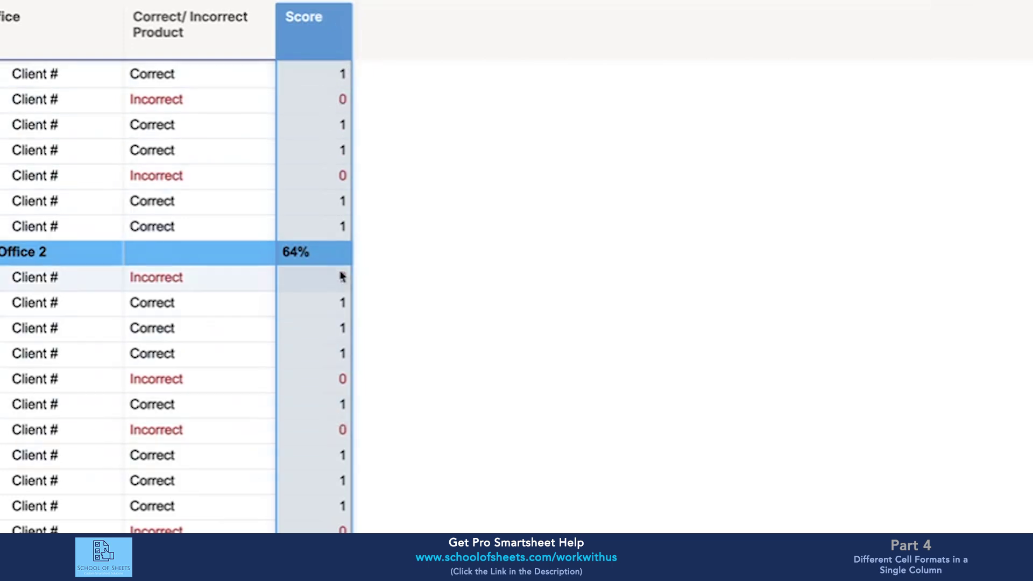
{"action": "left_click", "coordinate": [933, 55]}
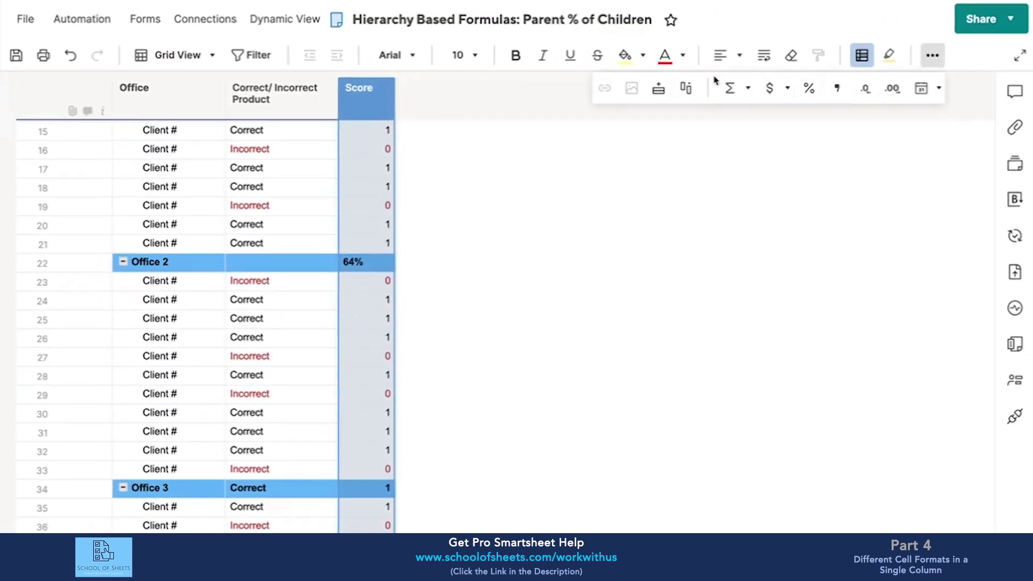
{"action": "left_click", "coordinate": [739, 56]}
{"action": "left_click", "coordinate": [767, 87]}
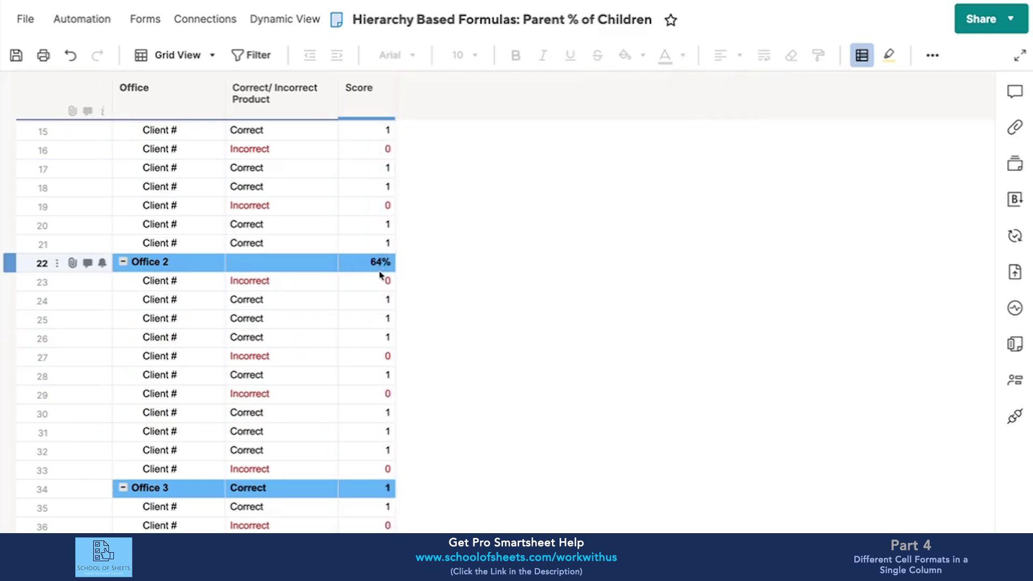
- In the Office 3 row's Score formula, change the parent calculation to ROUND(SUM(CHILDREN()) / COUNT(CHILDREN()), 2) * 100 + "%"
{"action": "double_click", "coordinate": [367, 487]}
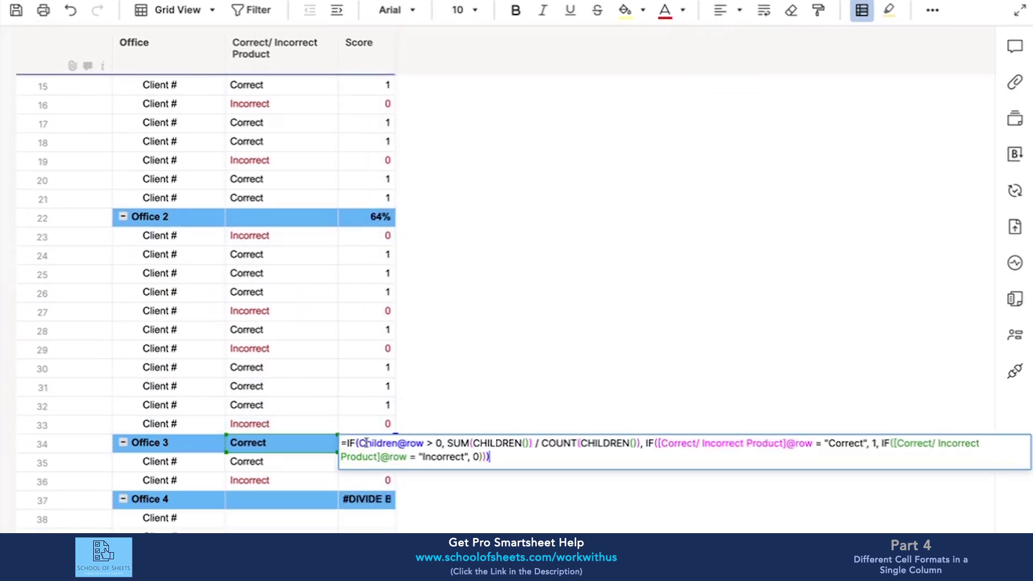
{"action": "left_click", "coordinate": [446, 443]}
{"action": "type", "text": "ROUND("}
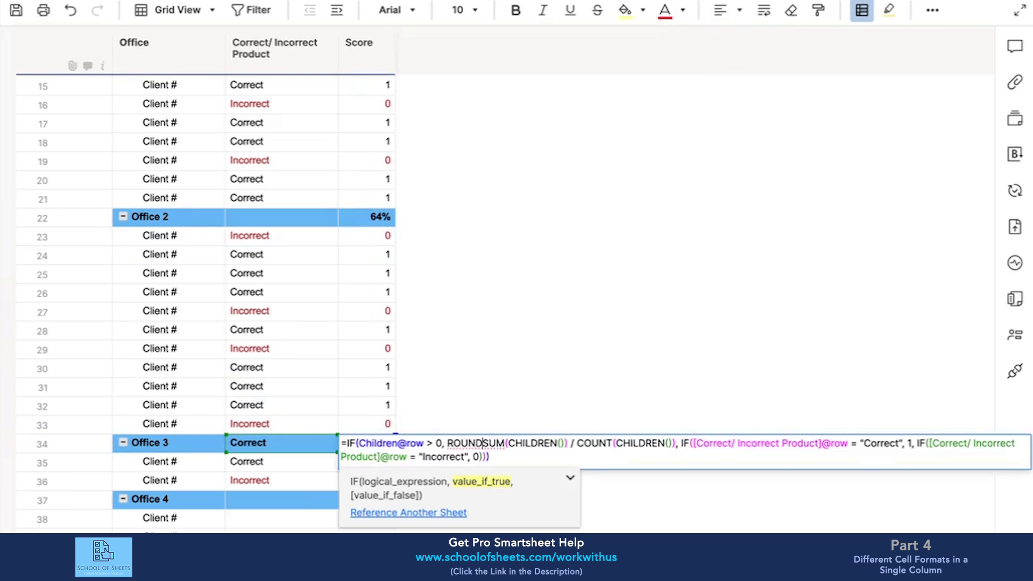
{"action": "left_click", "coordinate": [679, 443]}
{"action": "type", "text": ",2)"}
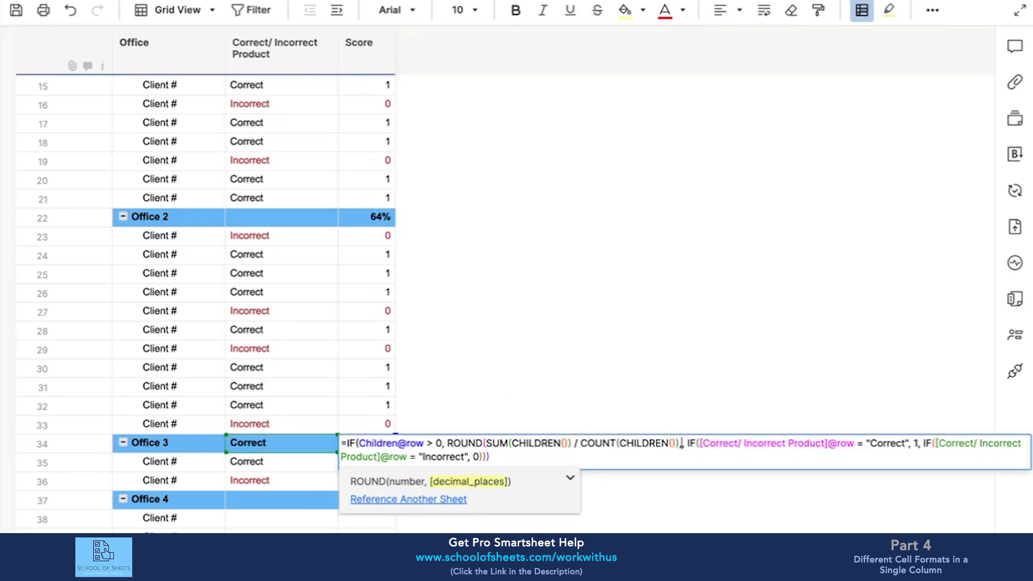
{"action": "type", "text": "*100"}
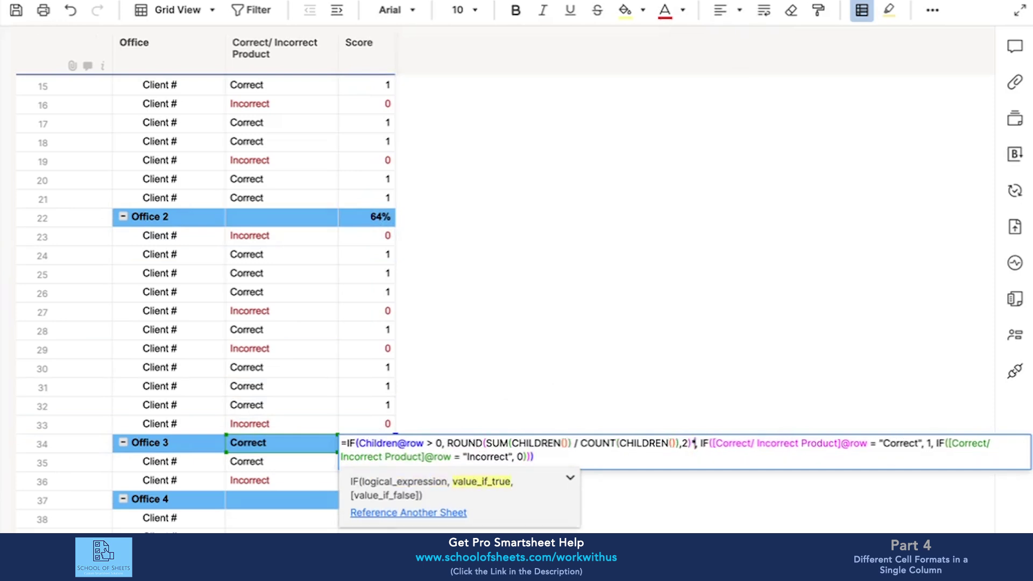
{"action": "type", "text": "+\"%\""}
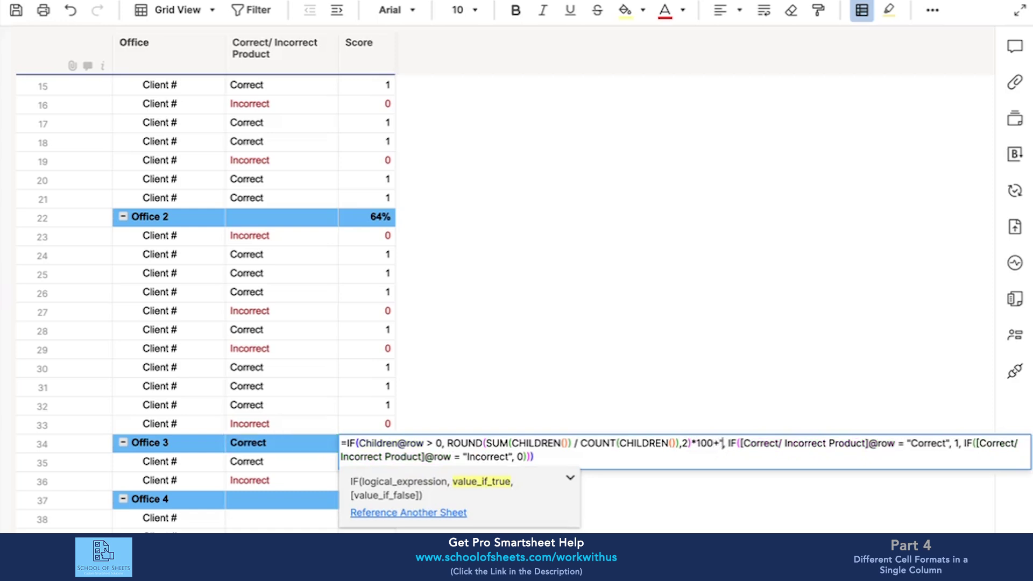
{"action": "key", "text": "Return"}
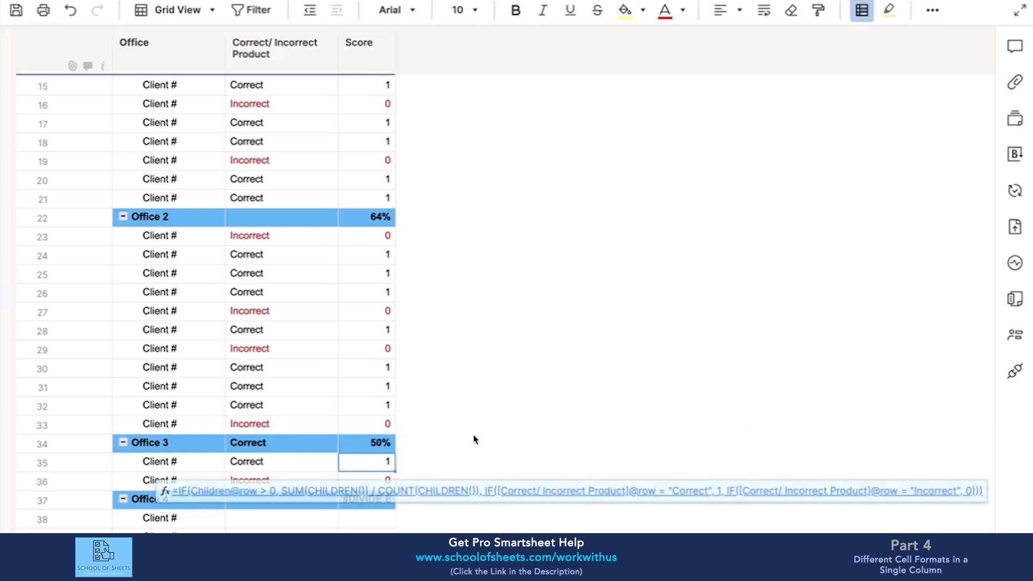
- Convert the Office 3 row's Score formula to a column formula and check the scores down the sheet
{"action": "right_click", "coordinate": [377, 443]}
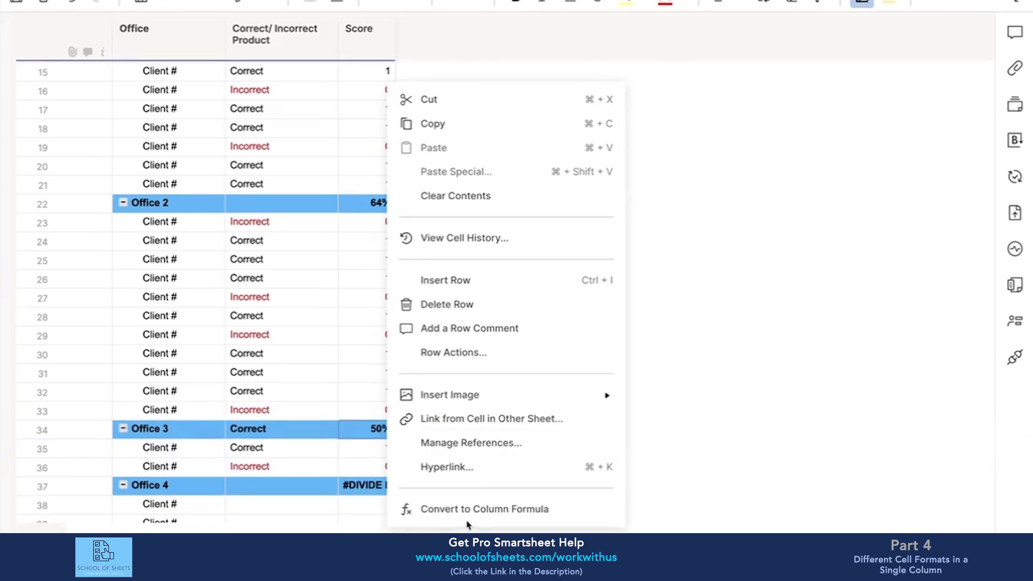
{"action": "left_click", "coordinate": [467, 523]}
{"action": "scroll", "coordinate": [376, 351], "scroll_direction": "up", "scroll_amount": 5}
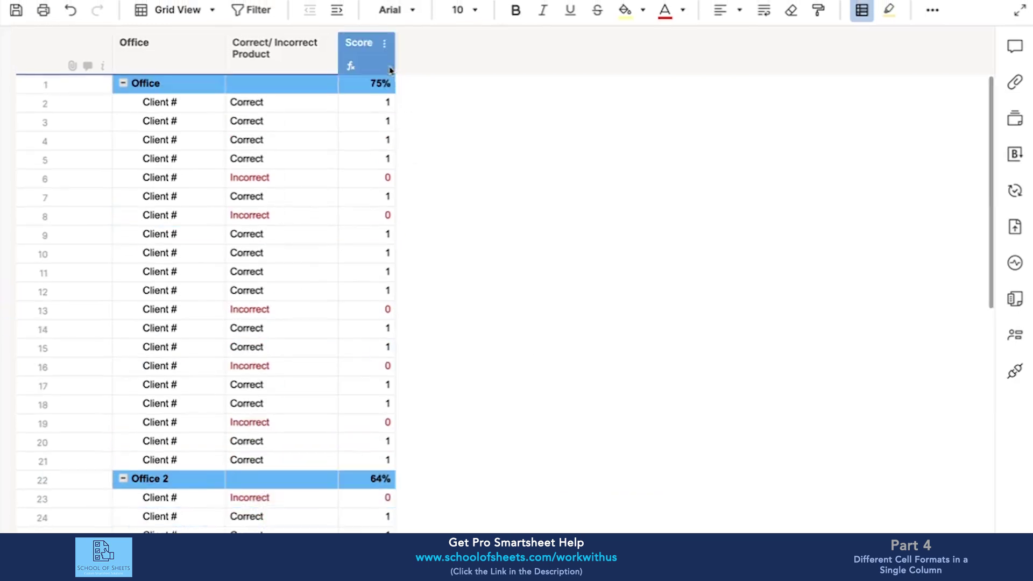
{"action": "scroll", "coordinate": [357, 260], "scroll_direction": "down", "scroll_amount": 7}
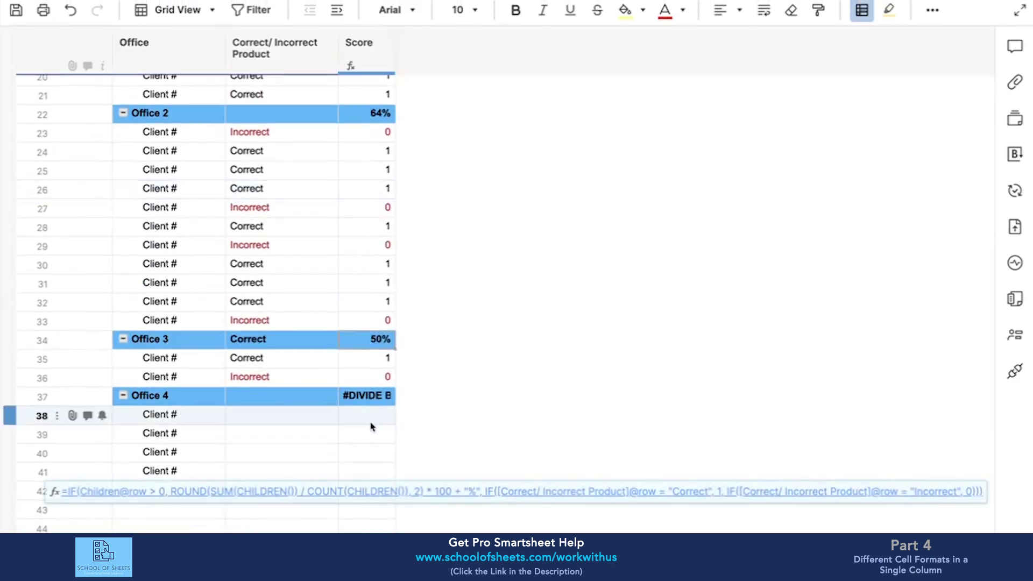
- Set Correct/Incorrect Product to Incorrect for the second client under Office 4
{"action": "left_click", "coordinate": [281, 427]}
{"action": "type", "text": "I"}
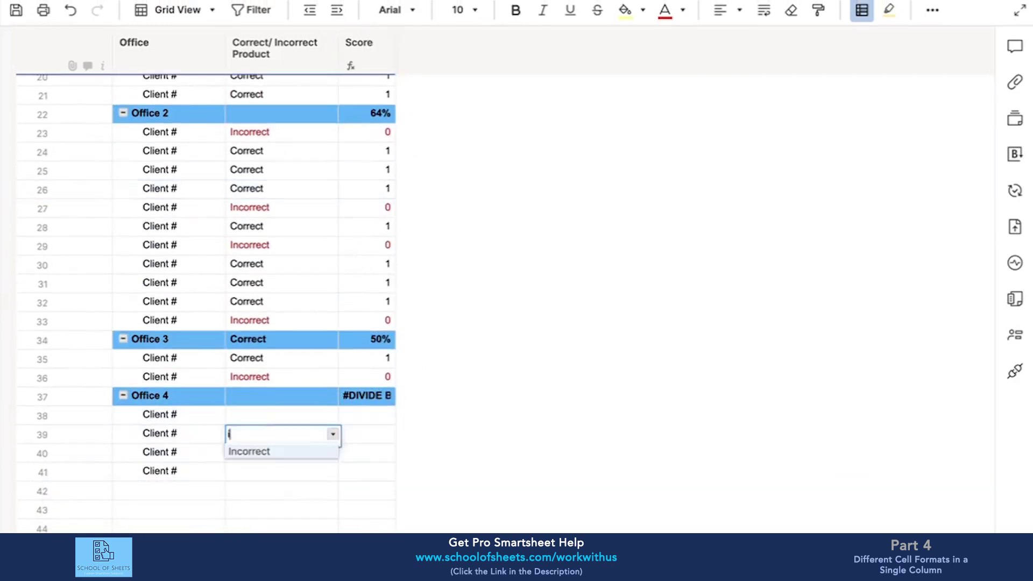
{"action": "key", "text": "Return"}
- Add an Office 5 parent row below the Office 4 clients, with Client 1 indented beneath it
{"action": "scroll", "coordinate": [334, 297], "scroll_direction": "down", "scroll_amount": 3}
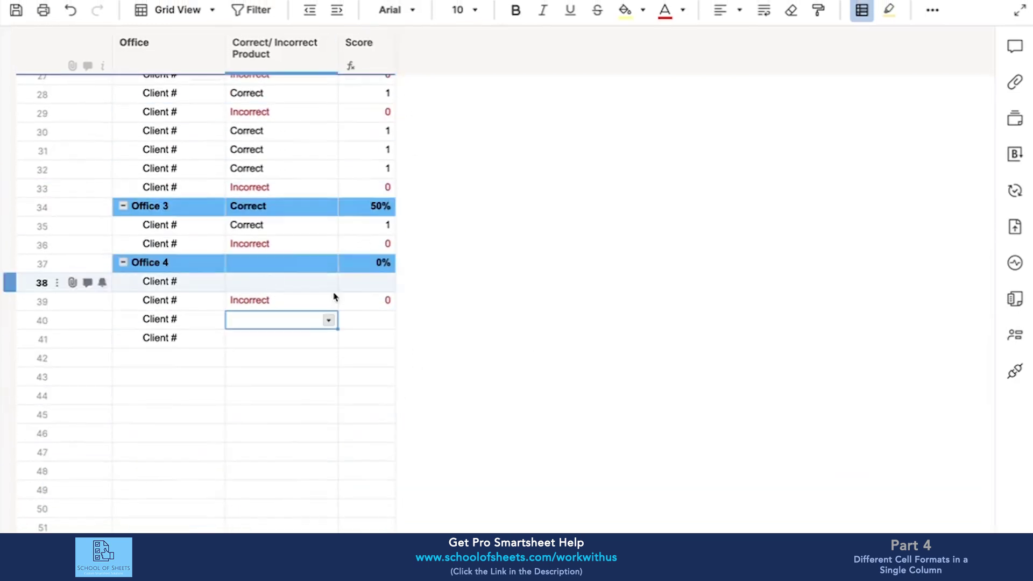
{"action": "left_click", "coordinate": [144, 363]}
{"action": "type", "text": "Office 5"}
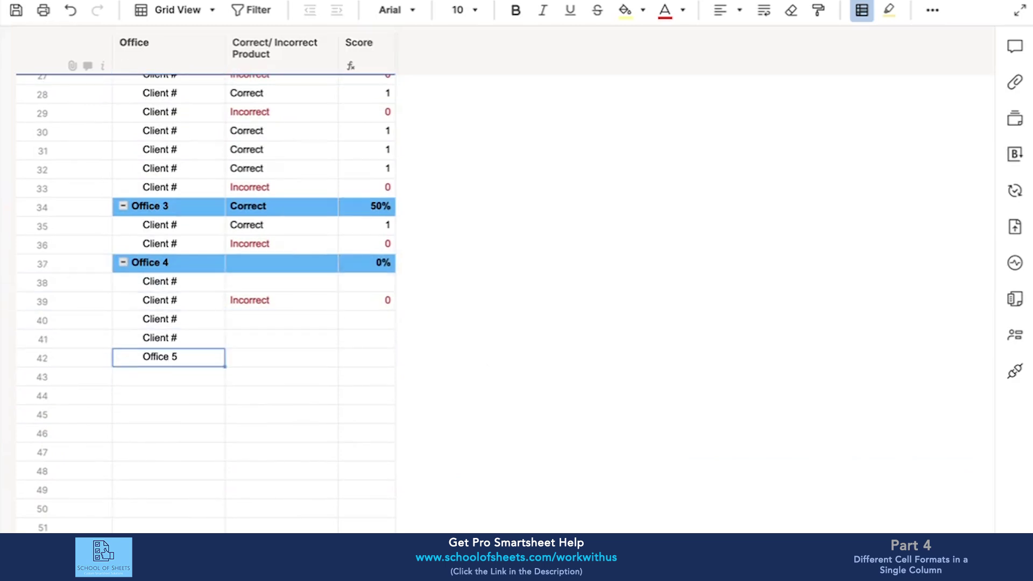
{"action": "key", "text": "Return"}
{"action": "type", "text": "Client 1"}
{"action": "key", "text": "Return"}
{"action": "key", "text": "Up"}
{"action": "key", "text": "ctrl+bracketright"}
{"action": "key", "text": "Right"}
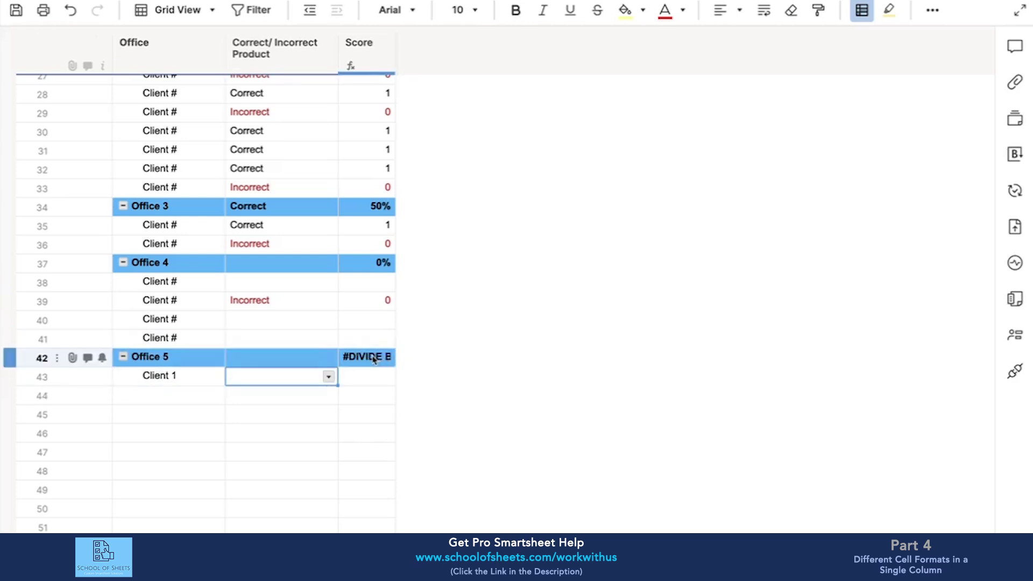
- Set Client 1 under Office 5 to Correct, and clear the Incorrect entry from Office 4's second client
{"action": "left_click", "coordinate": [333, 452]}
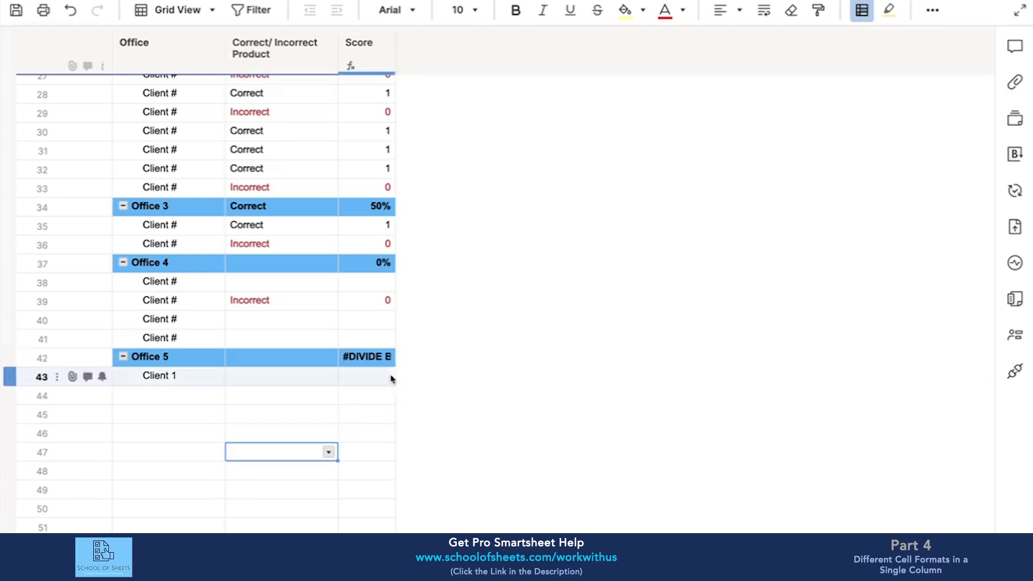
{"action": "left_click", "coordinate": [276, 379]}
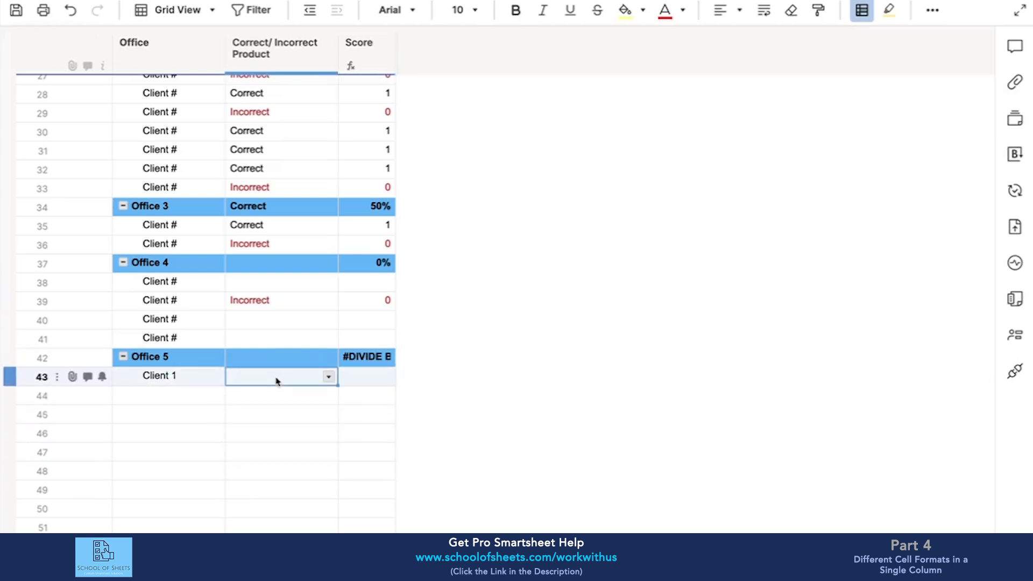
{"action": "type", "text": "c"}
{"action": "key", "text": "Return"}
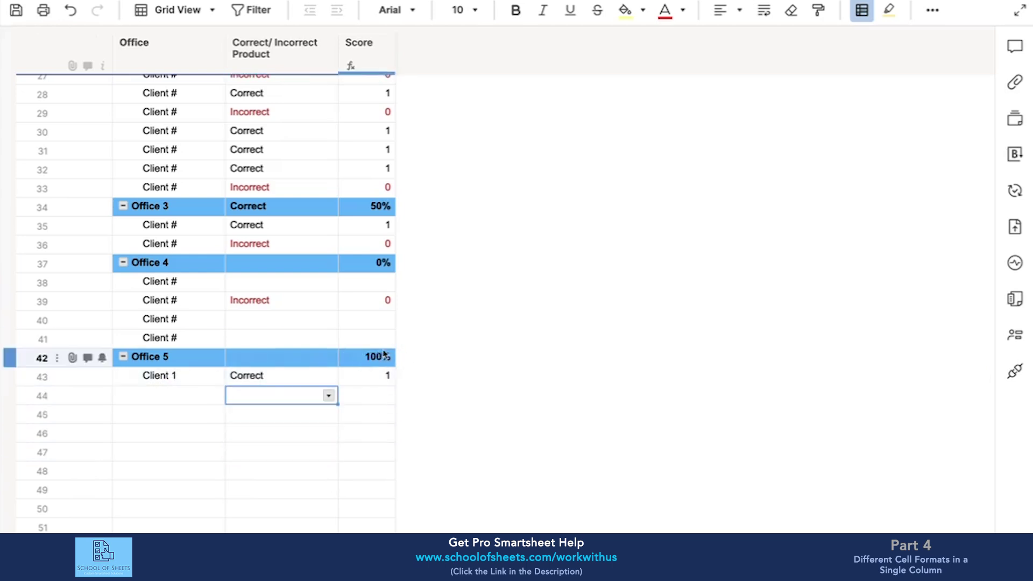
{"action": "left_click", "coordinate": [261, 300]}
{"action": "key", "text": "Delete"}
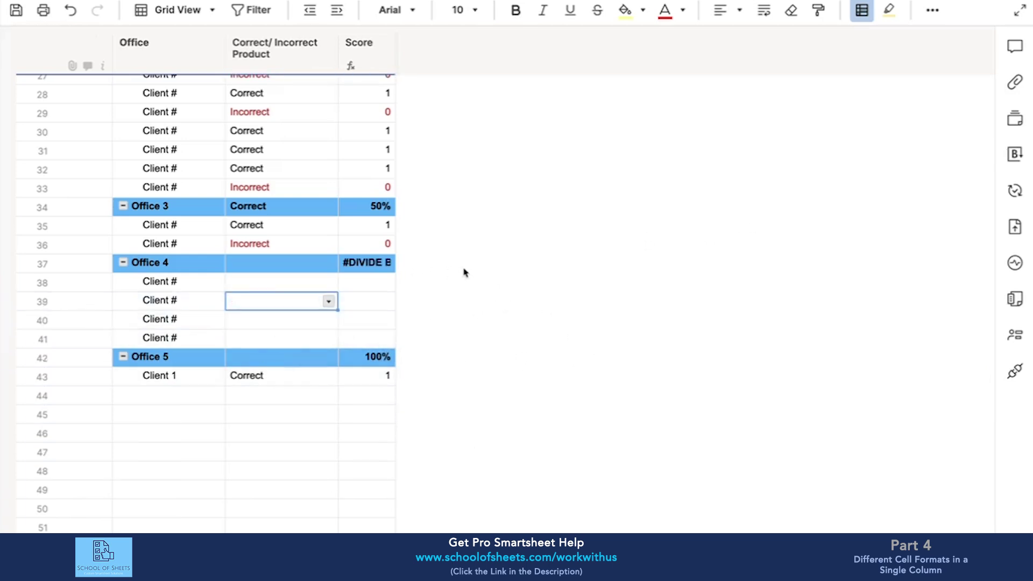
- Wrap the existing Score column formula in IFERROR, with an empty text string "" as the value if error
{"action": "right_click", "coordinate": [386, 265]}
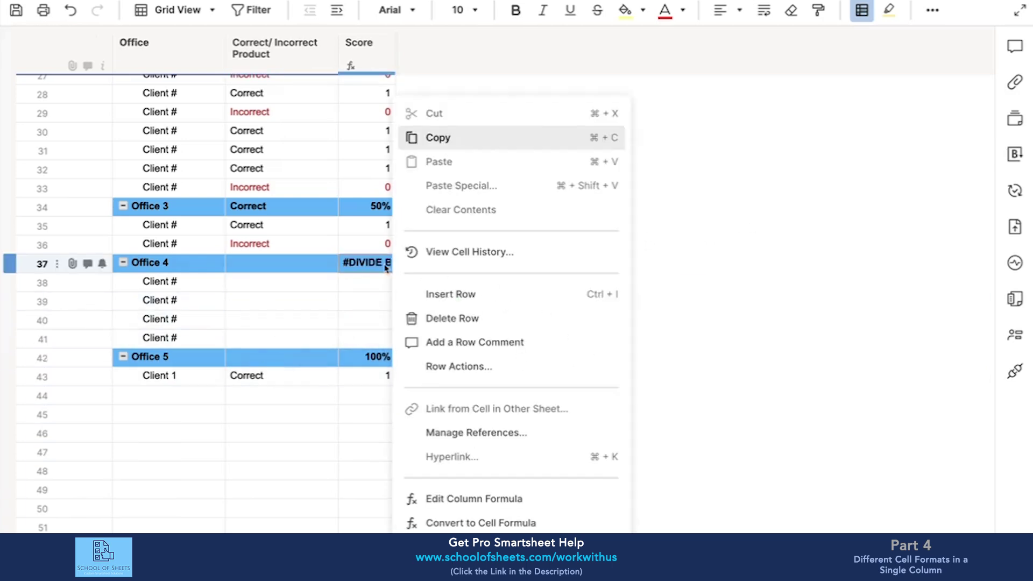
{"action": "left_click", "coordinate": [481, 498]}
{"action": "type", "text": "IFERROR("}
{"action": "key", "text": "End"}
{"action": "type", "text": ")"}
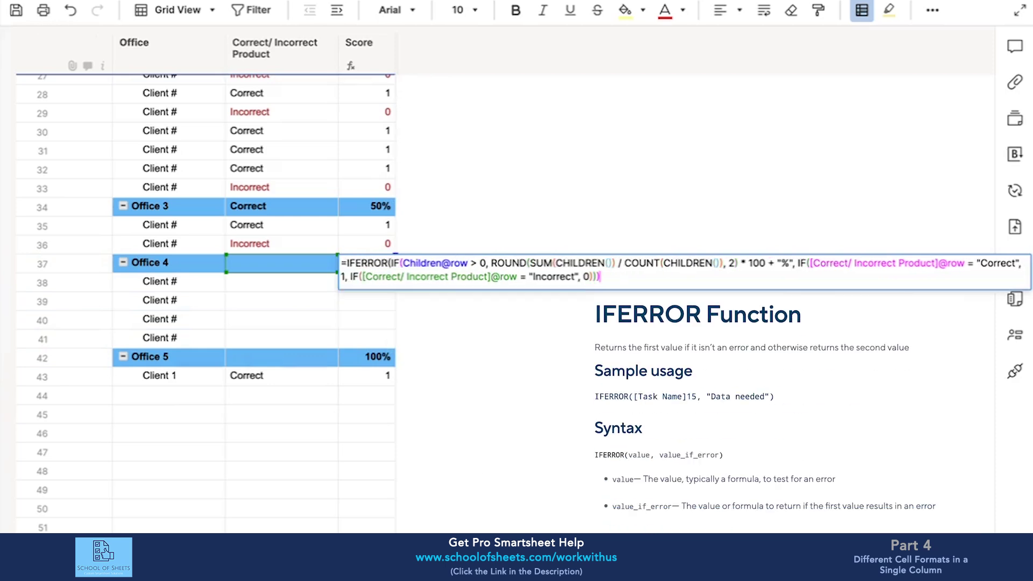
{"action": "type", "text": ","}
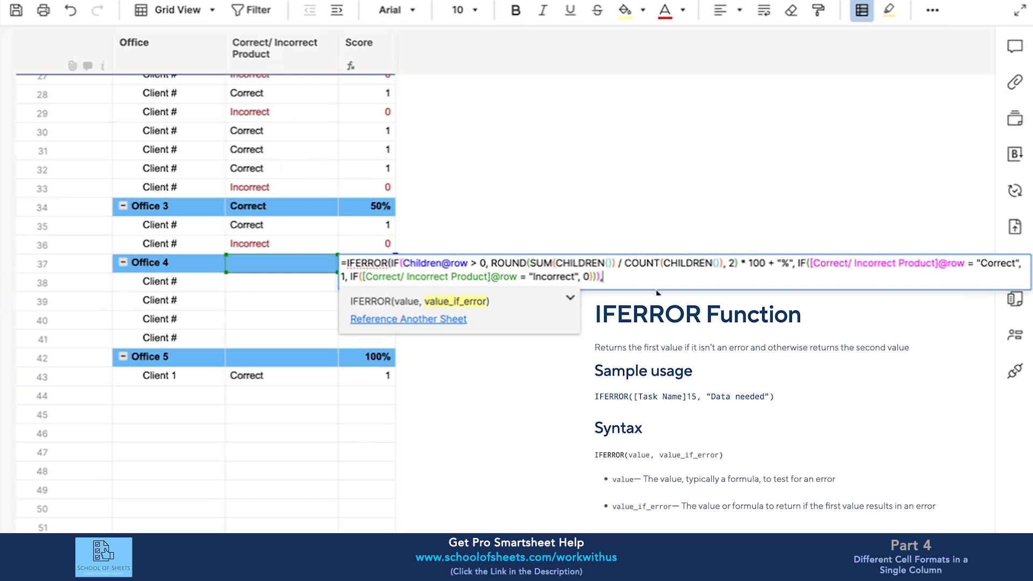
{"action": "type", "text": "n/a"}
{"action": "type", "text": "\""}
{"action": "key", "text": "Return"}
- Change the IFERROR fallback in the Score column formula to "n/a"
{"action": "right_click", "coordinate": [369, 266]}
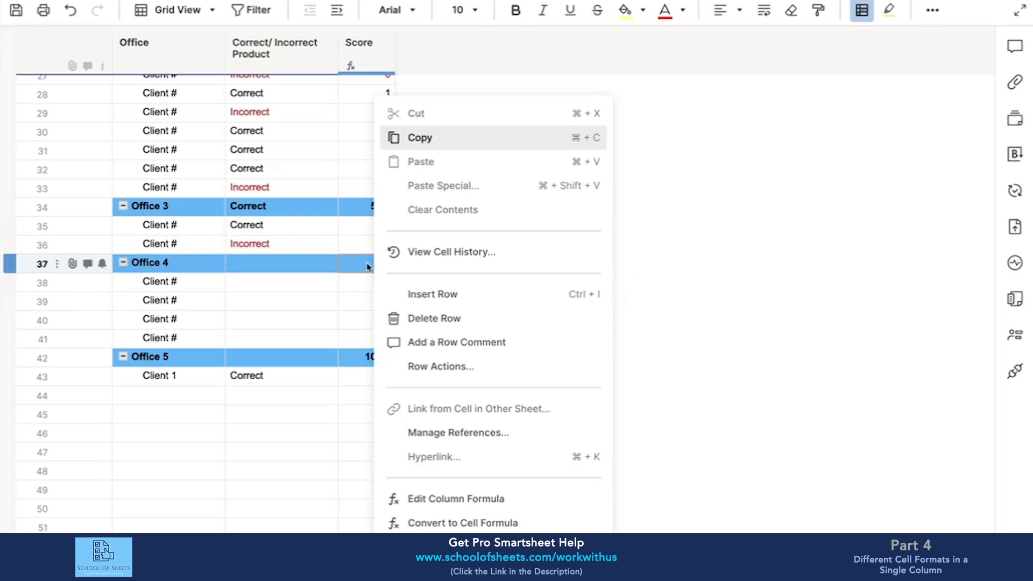
{"action": "left_click", "coordinate": [449, 500]}
{"action": "key", "text": "Left"}
{"action": "key", "text": "Left"}
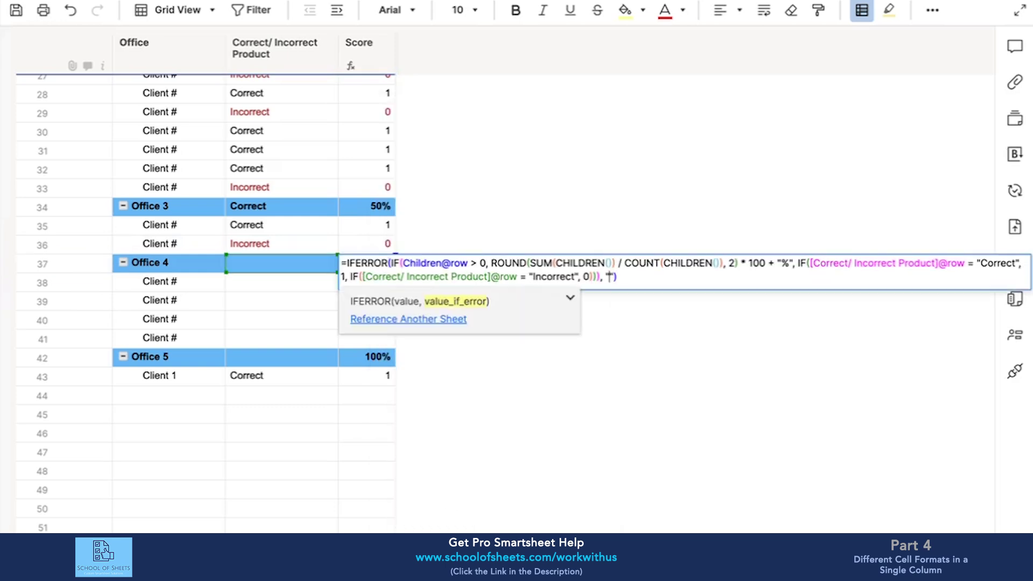
{"action": "key", "text": "Return"}
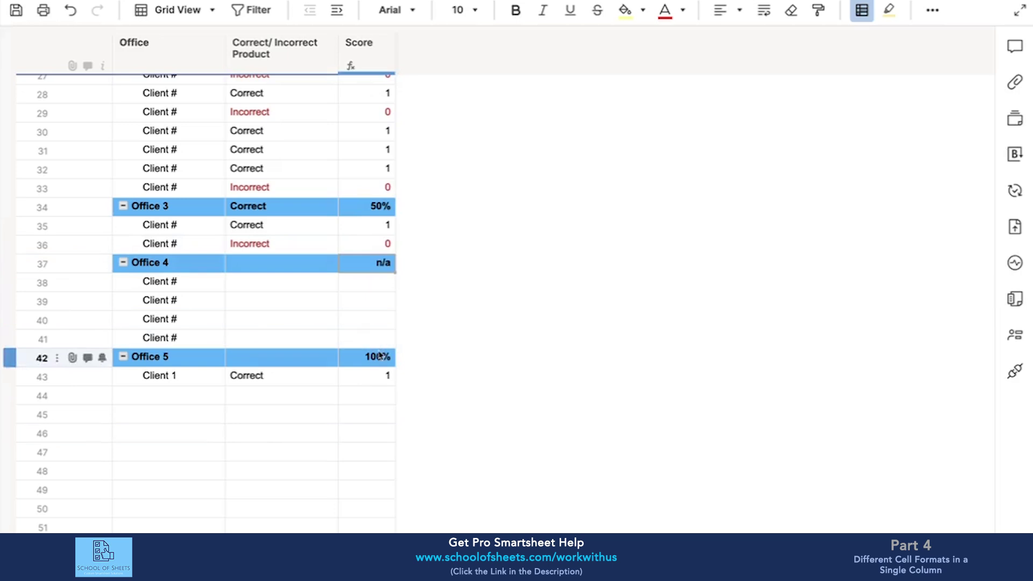
- Insert a new column named Math immediately after the Score column
{"action": "scroll", "coordinate": [380, 353], "scroll_direction": "up", "scroll_amount": 10}
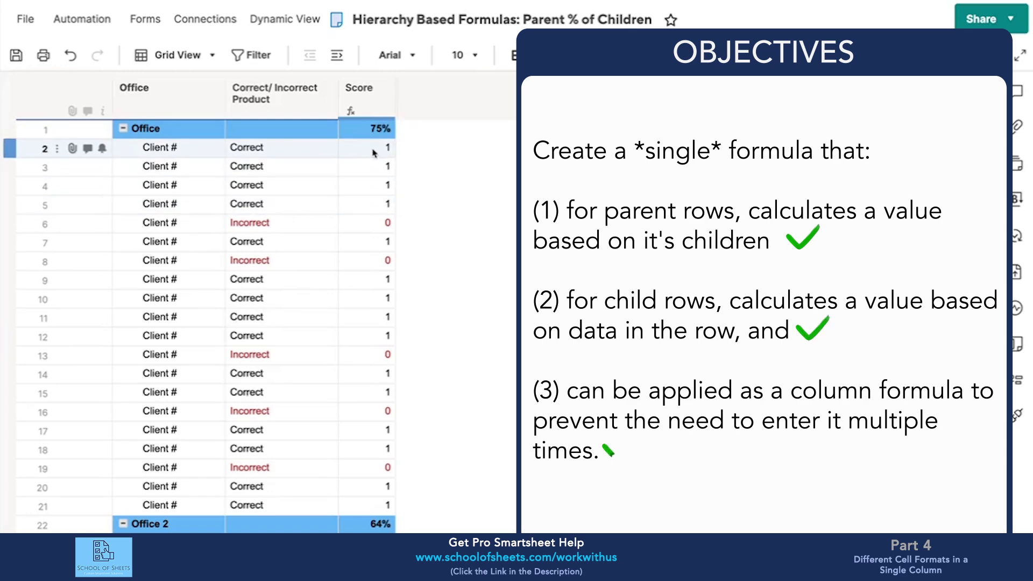
{"action": "left_click", "coordinate": [368, 94]}
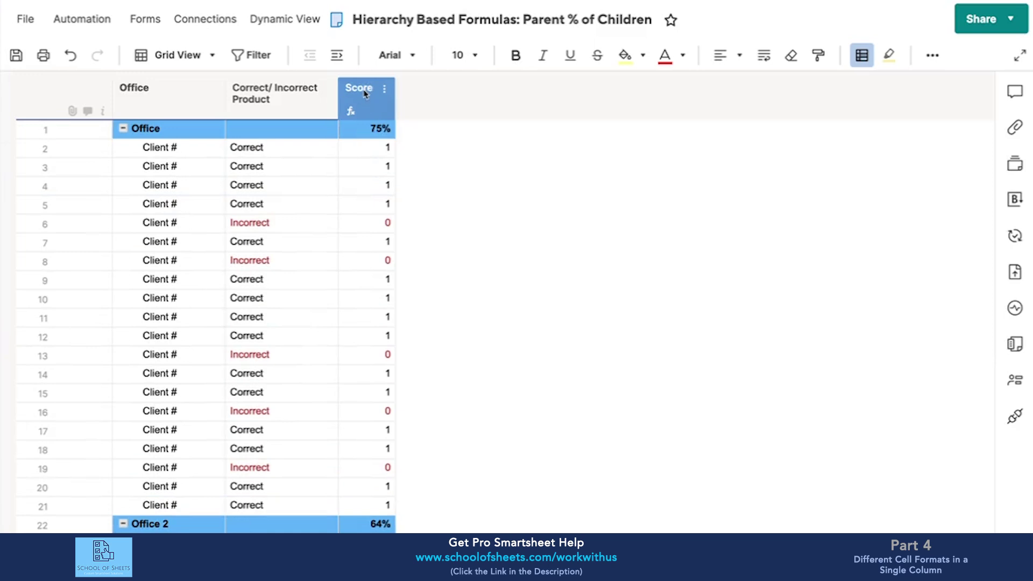
{"action": "right_click", "coordinate": [371, 100]}
{"action": "left_click", "coordinate": [422, 146]}
{"action": "type", "text": "Math"}
{"action": "key", "text": "Return"}
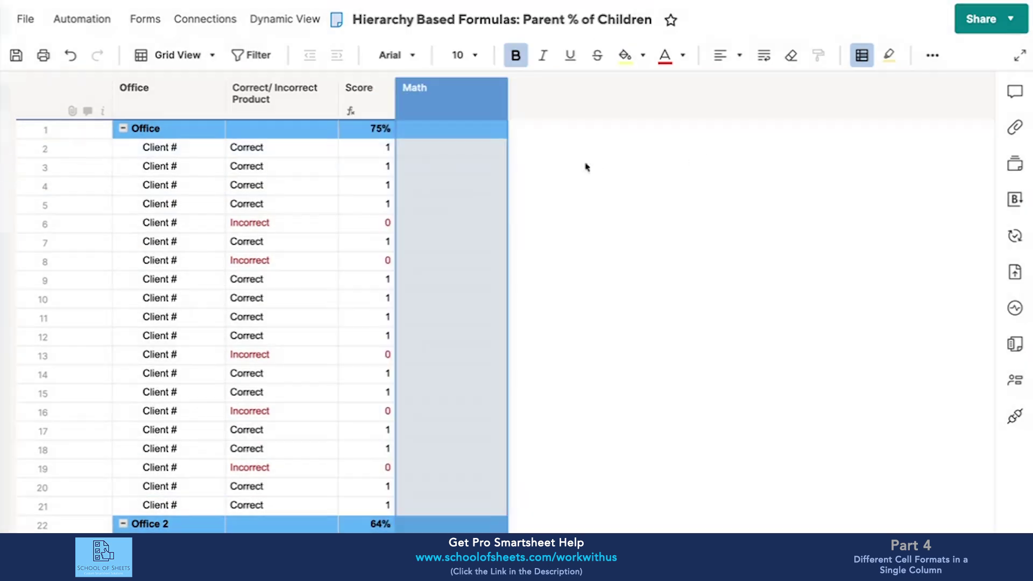
- Enter =1 - Score@row in the Math cell of the first Office parent row
{"action": "type", "text": "=1-"}
{"action": "left_click", "coordinate": [377, 129]}
{"action": "key", "text": "Return"}
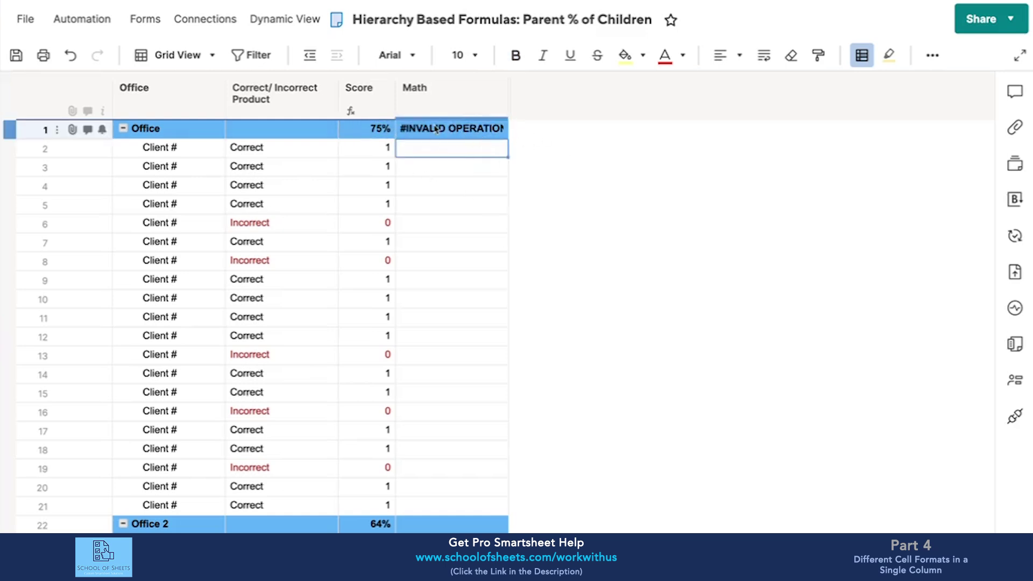
- Remove the ROUND function, its 2-decimal argument and the * 100 multiplication from the Score column formula
{"action": "left_click", "coordinate": [378, 134]}
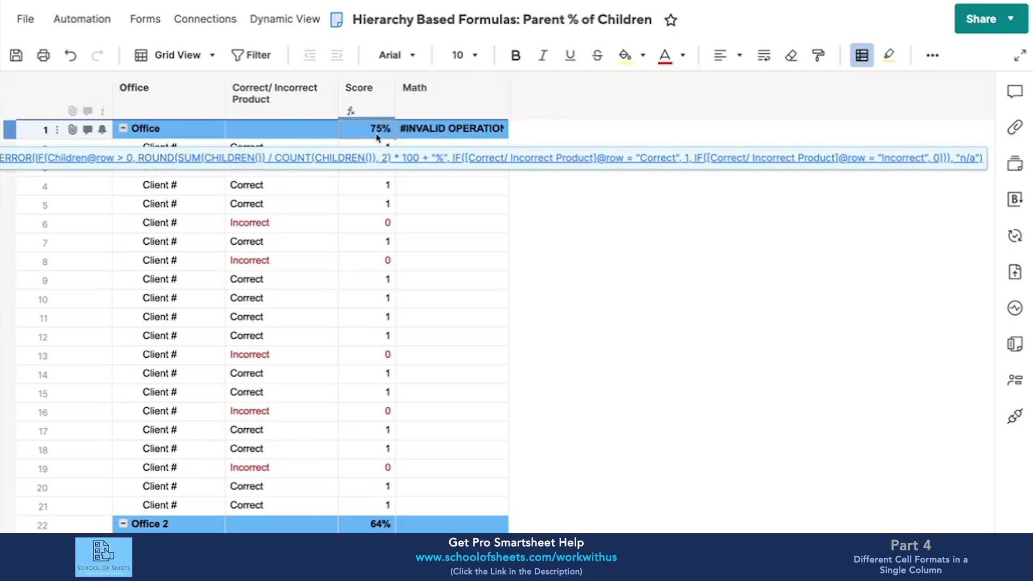
{"action": "right_click", "coordinate": [380, 134]}
{"action": "left_click", "coordinate": [431, 542]}
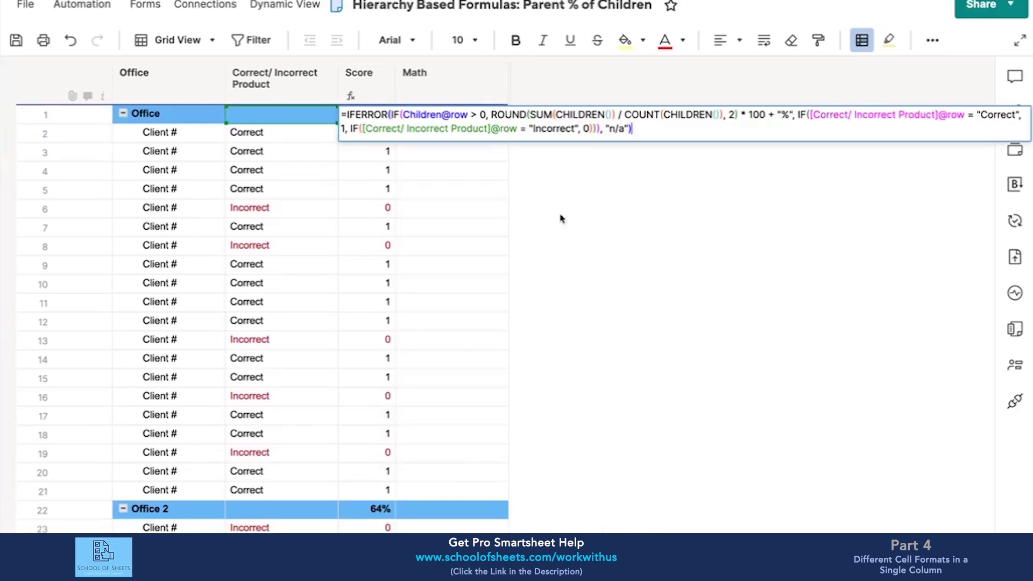
{"action": "left_click_drag", "start_coordinate": [491, 107], "coordinate": [528, 106]}
{"action": "key", "text": "BackSpace"}
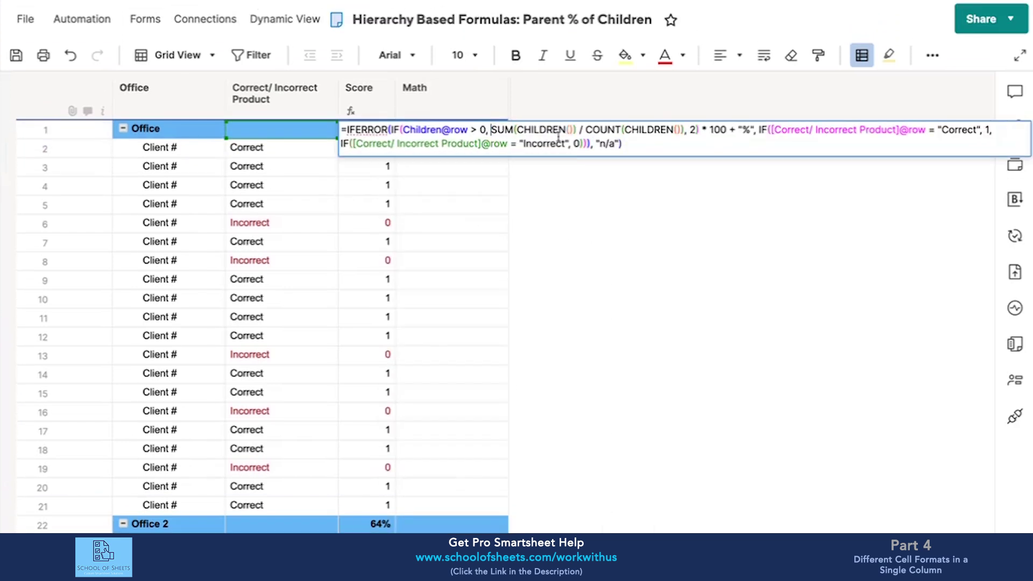
{"action": "left_click", "coordinate": [727, 129]}
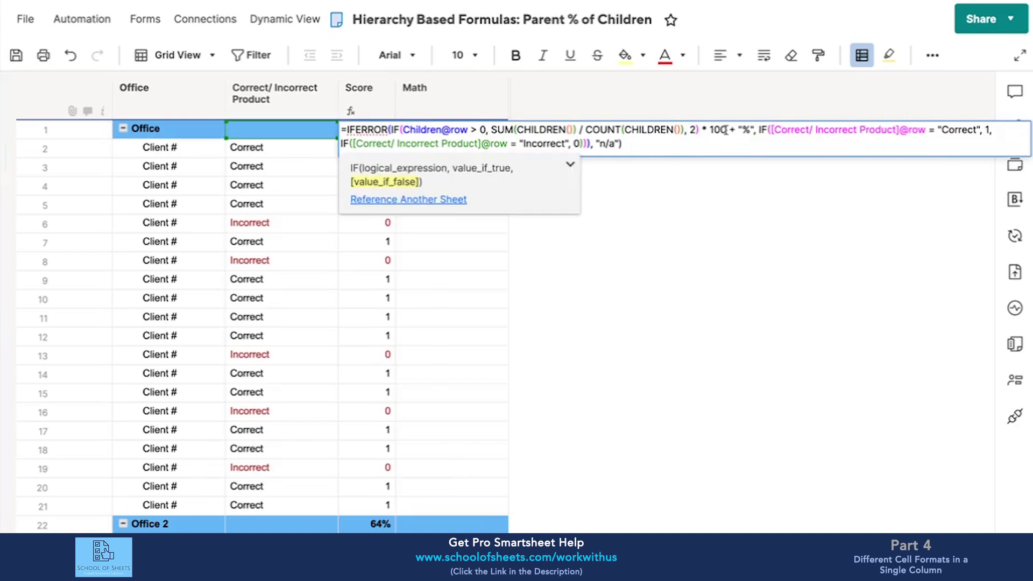
{"action": "key", "text": "BackSpace"}
{"action": "key", "text": "BackSpace"}
{"action": "key", "text": "BackSpace"}
{"action": "key", "text": "BackSpace"}
{"action": "key", "text": "BackSpace"}
{"action": "key", "text": "BackSpace"}
{"action": "key", "text": "BackSpace"}
{"action": "key", "text": "BackSpace"}
{"action": "key", "text": "BackSpace"}
{"action": "key", "text": "BackSpace"}
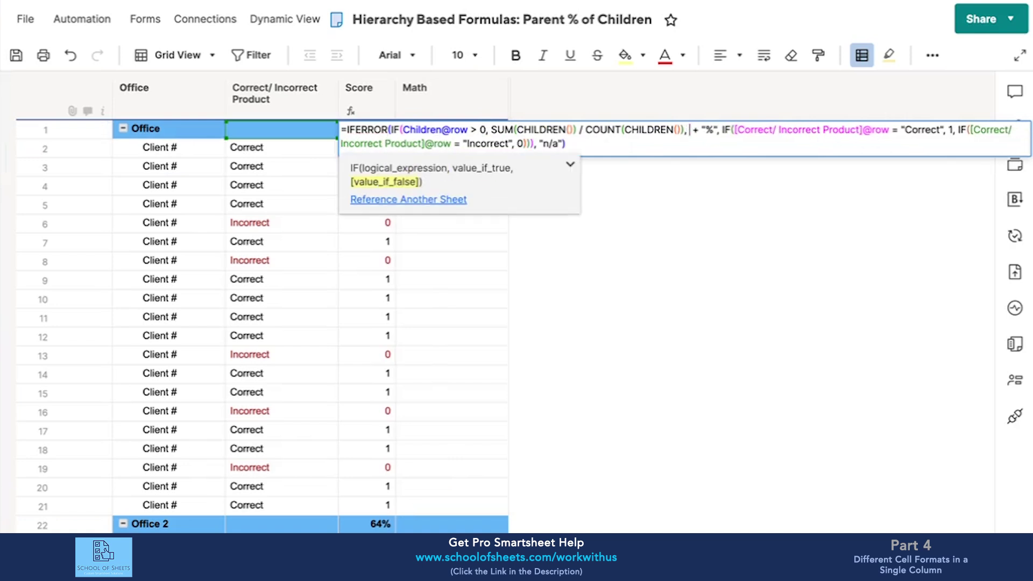
- Remove the + "%" text suffix from the Score column formula and apply the edit
{"action": "left_click", "coordinate": [710, 129]}
{"action": "key", "text": "BackSpace"}
{"action": "key", "text": "BackSpace"}
{"action": "key", "text": "BackSpace"}
{"action": "key", "text": "BackSpace"}
{"action": "key", "text": "BackSpace"}
{"action": "key", "text": "BackSpace"}
{"action": "key", "text": "Tab"}
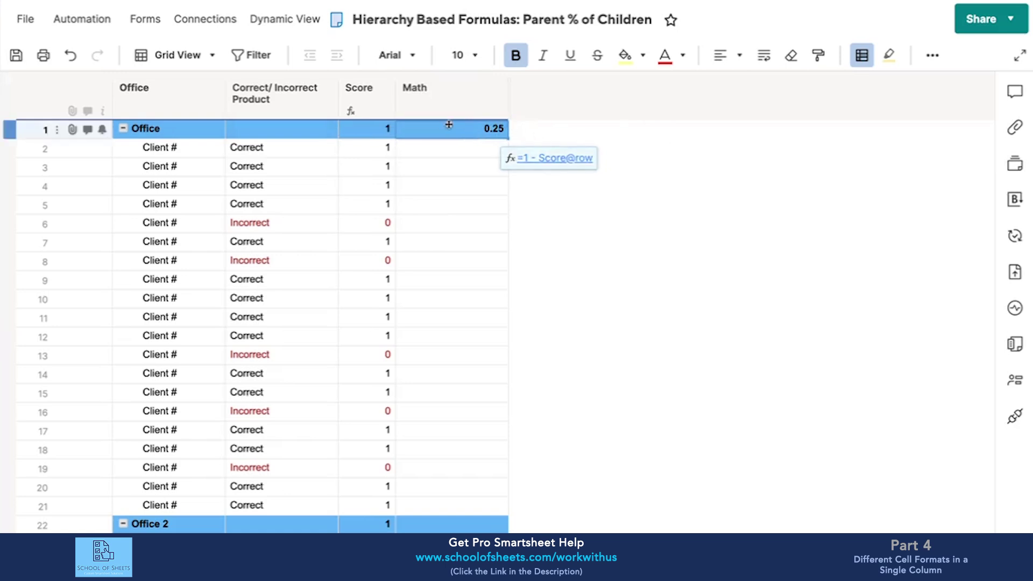
- Apply percentage formatting to the Score cell of the first Office parent row
{"action": "left_click", "coordinate": [386, 130]}
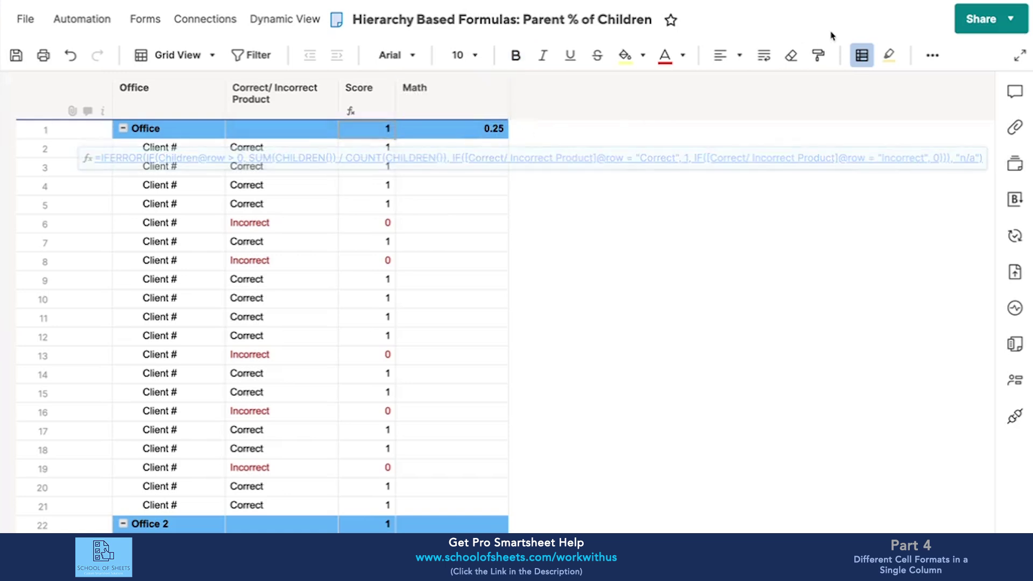
{"action": "left_click", "coordinate": [933, 56]}
{"action": "left_click", "coordinate": [816, 87]}
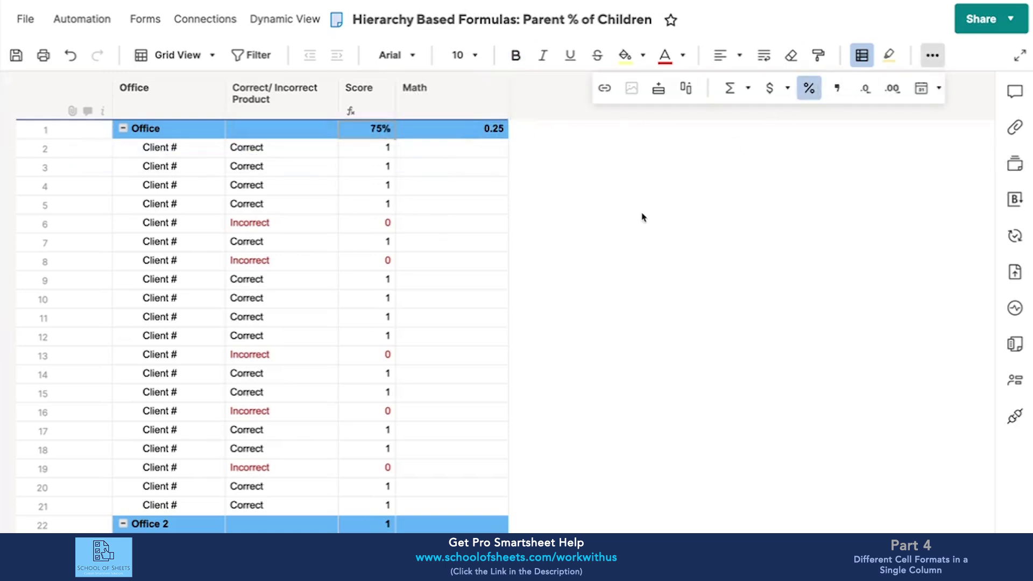
- Undo the percentage formatting, the Score formula simplifications and the Math column insertion
{"action": "key", "text": "ctrl+z"}
{"action": "key", "text": "ctrl+z"}
{"action": "key", "text": "ctrl+z"}
{"action": "key", "text": "ctrl+z"}
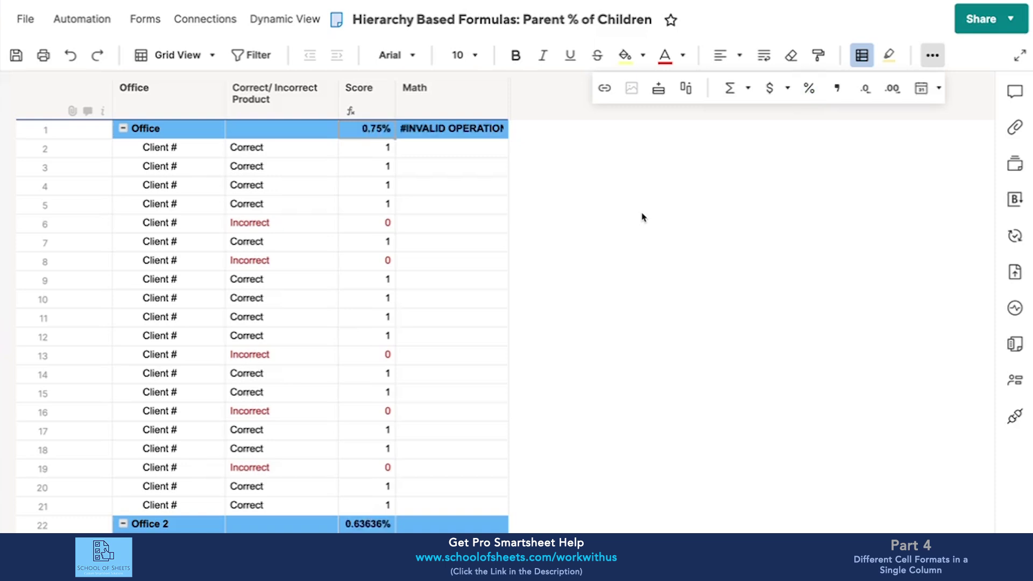
{"action": "left_click", "coordinate": [618, 184]}
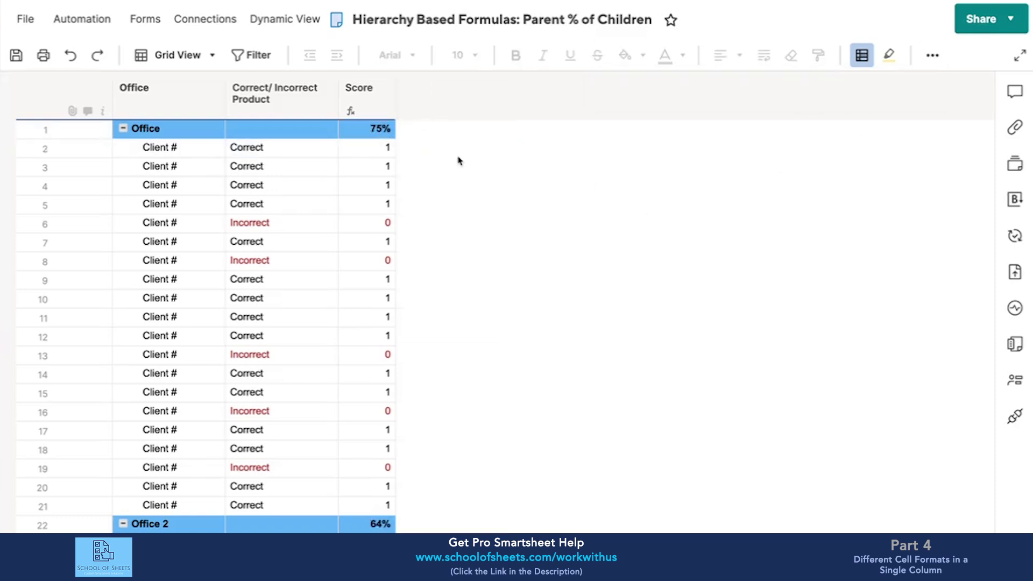